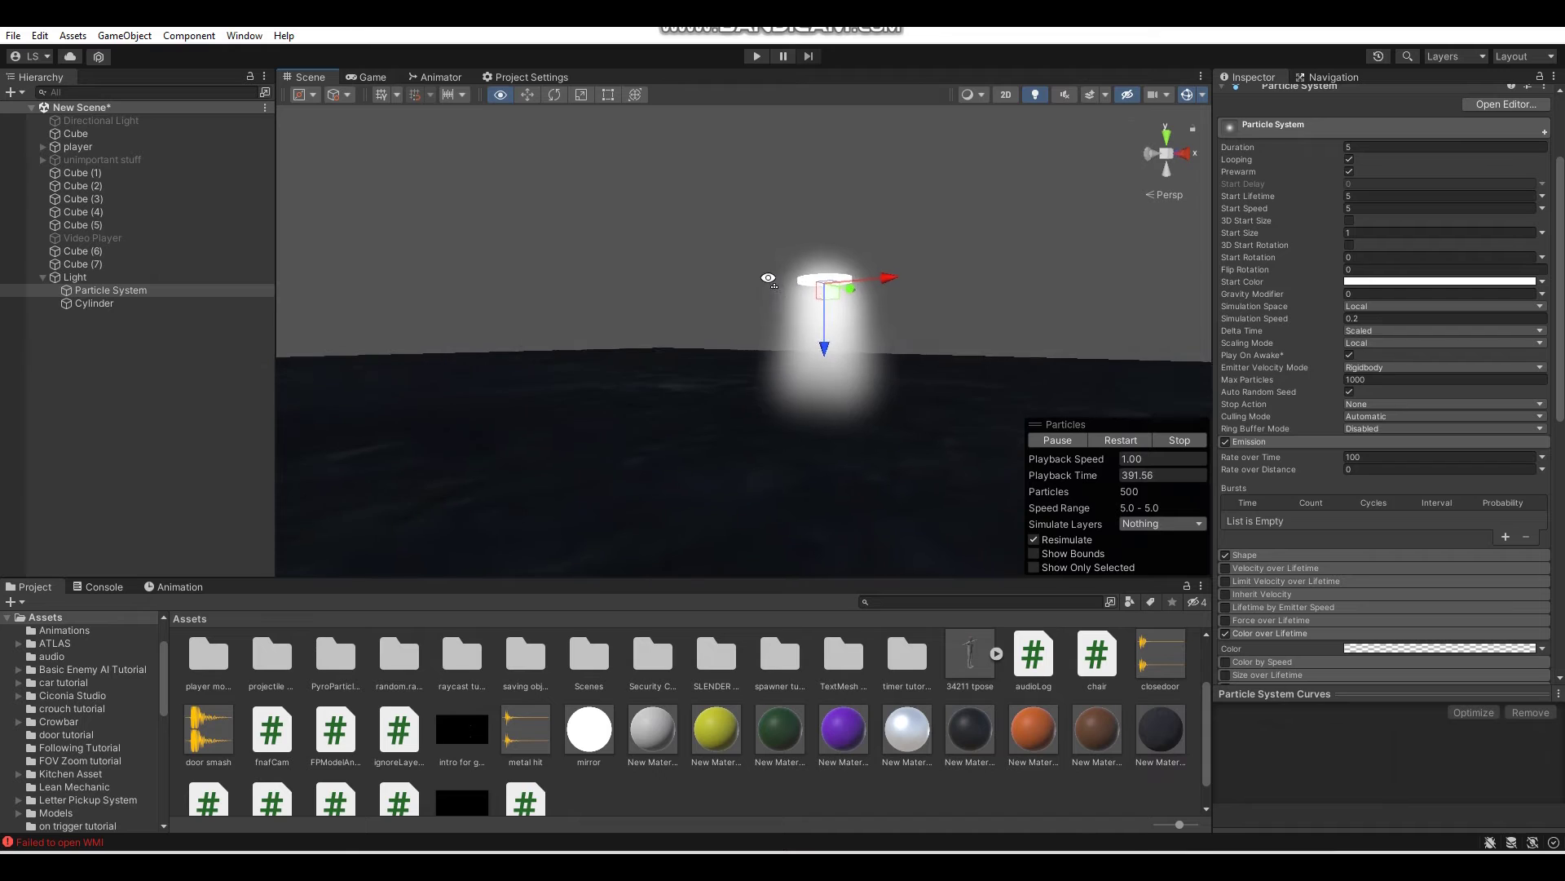
Examine the finished lamp and its particle light beam in the scene from several angles and distances.
key(d)
right_drag(768, 278, 644, 293)
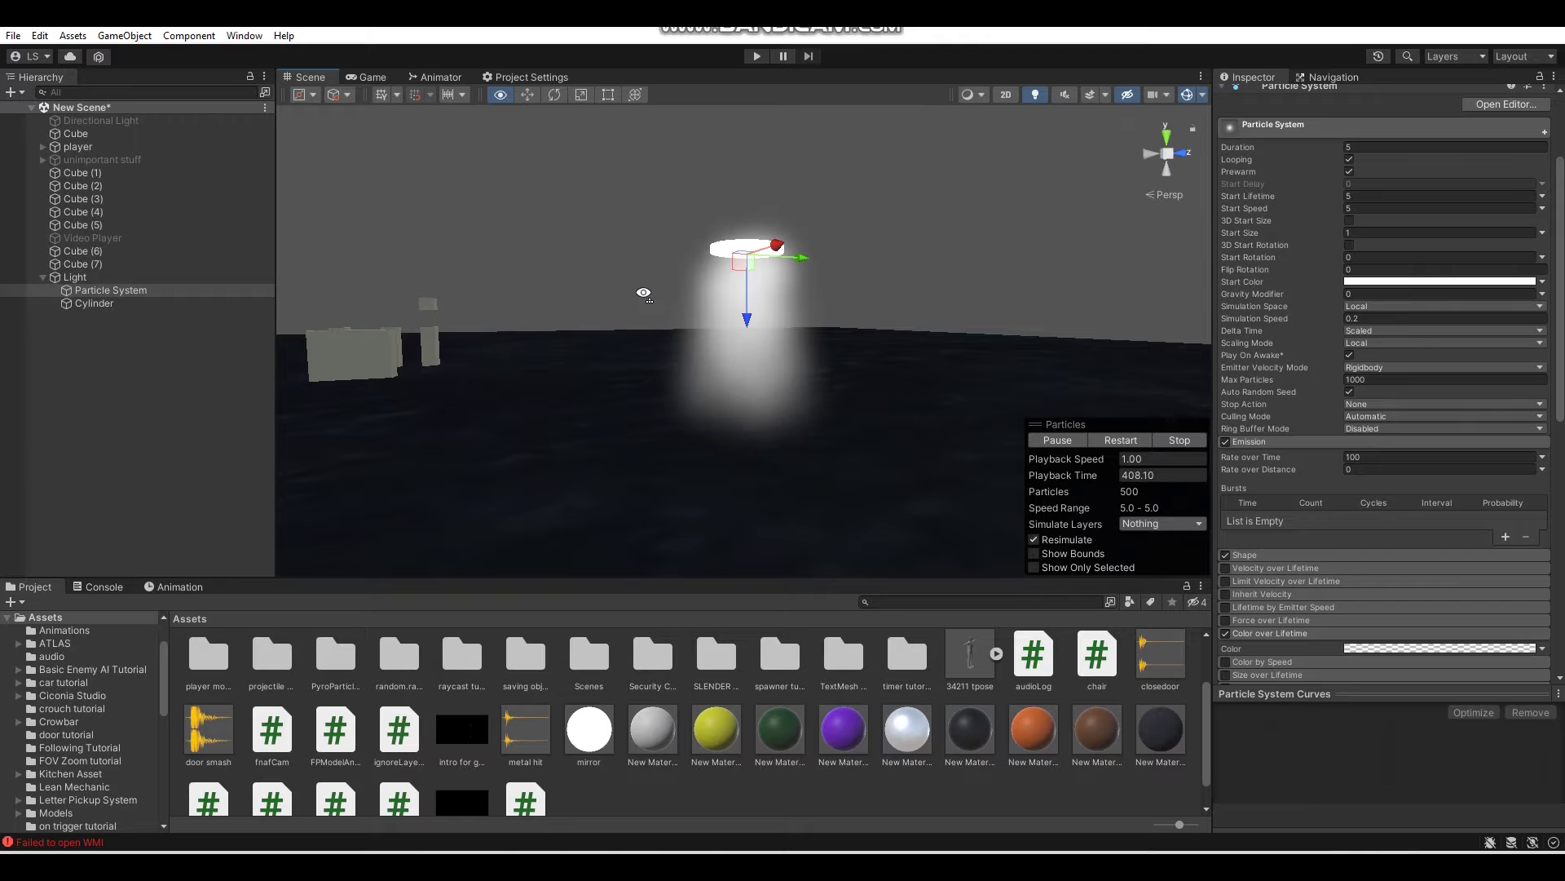
right_drag(643, 294, 862, 317)
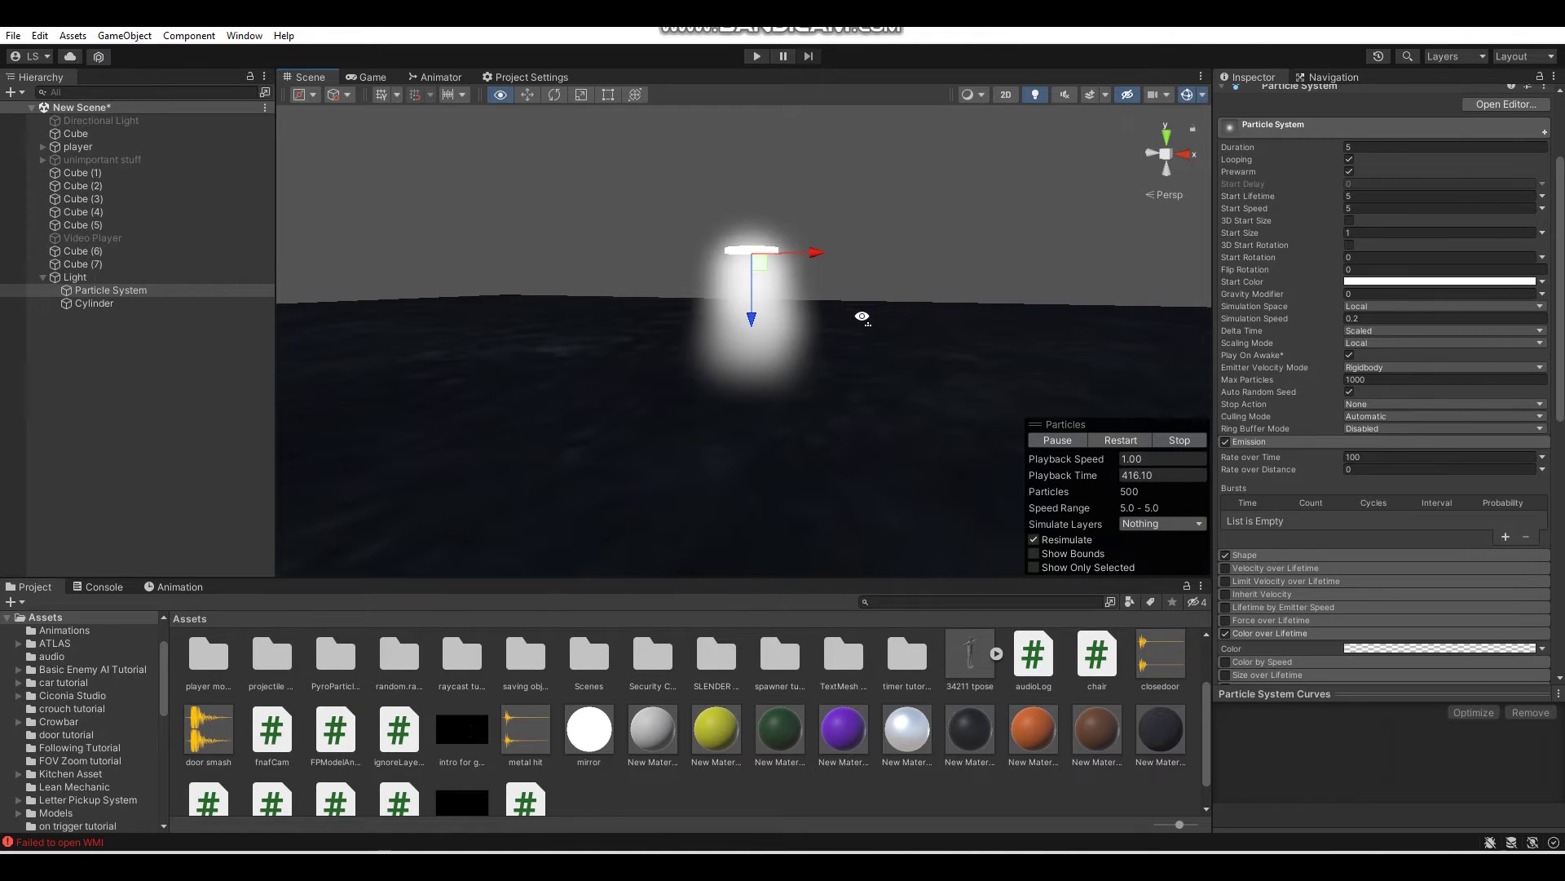
right_drag(862, 316, 870, 304)
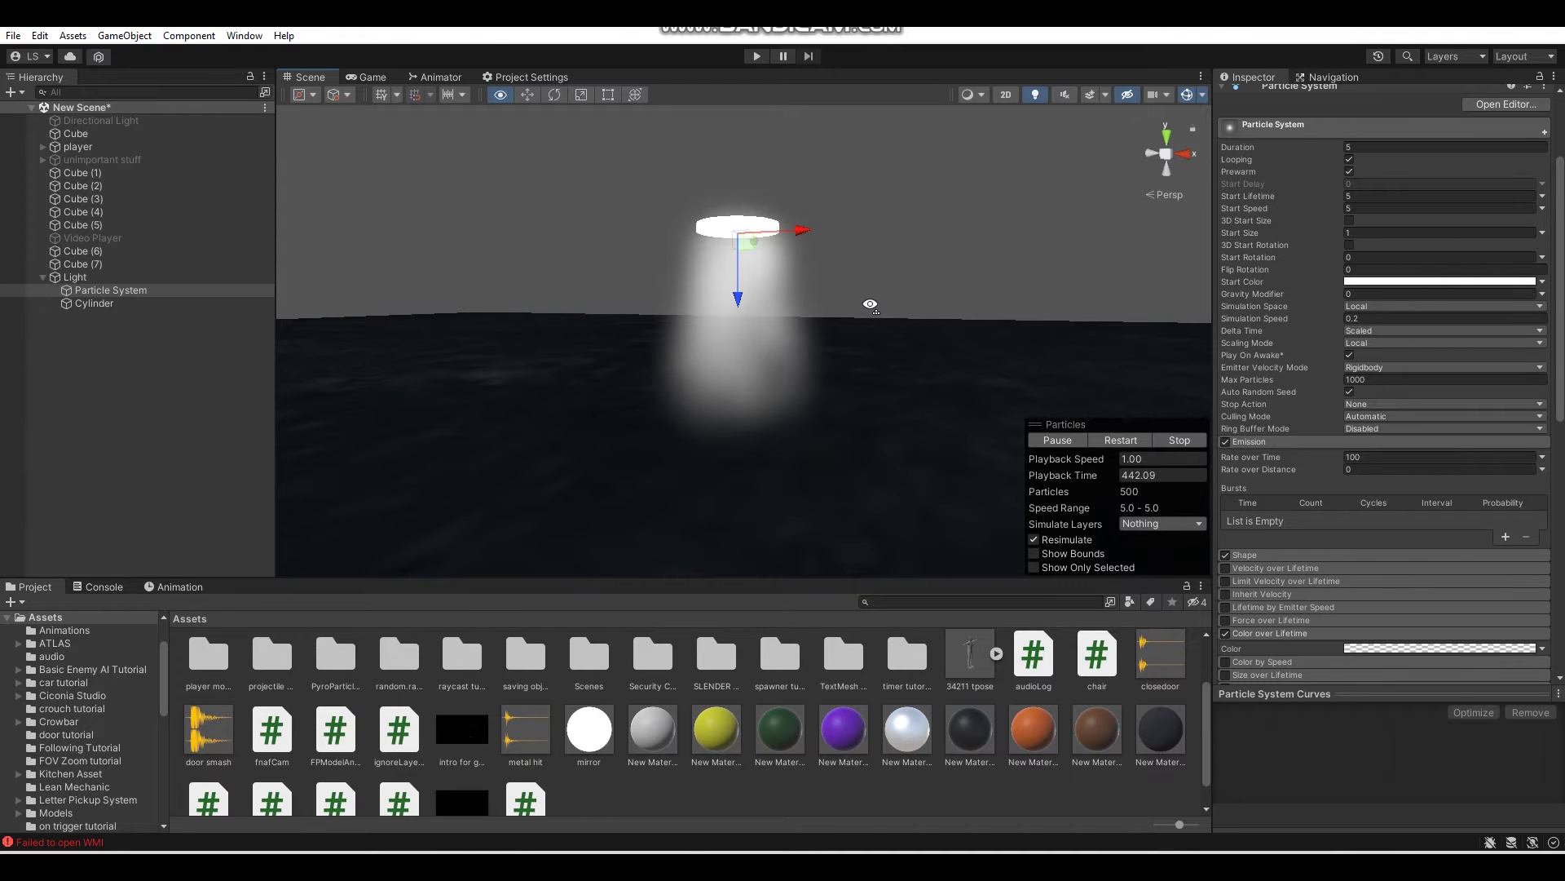
right_drag(871, 305, 874, 291)
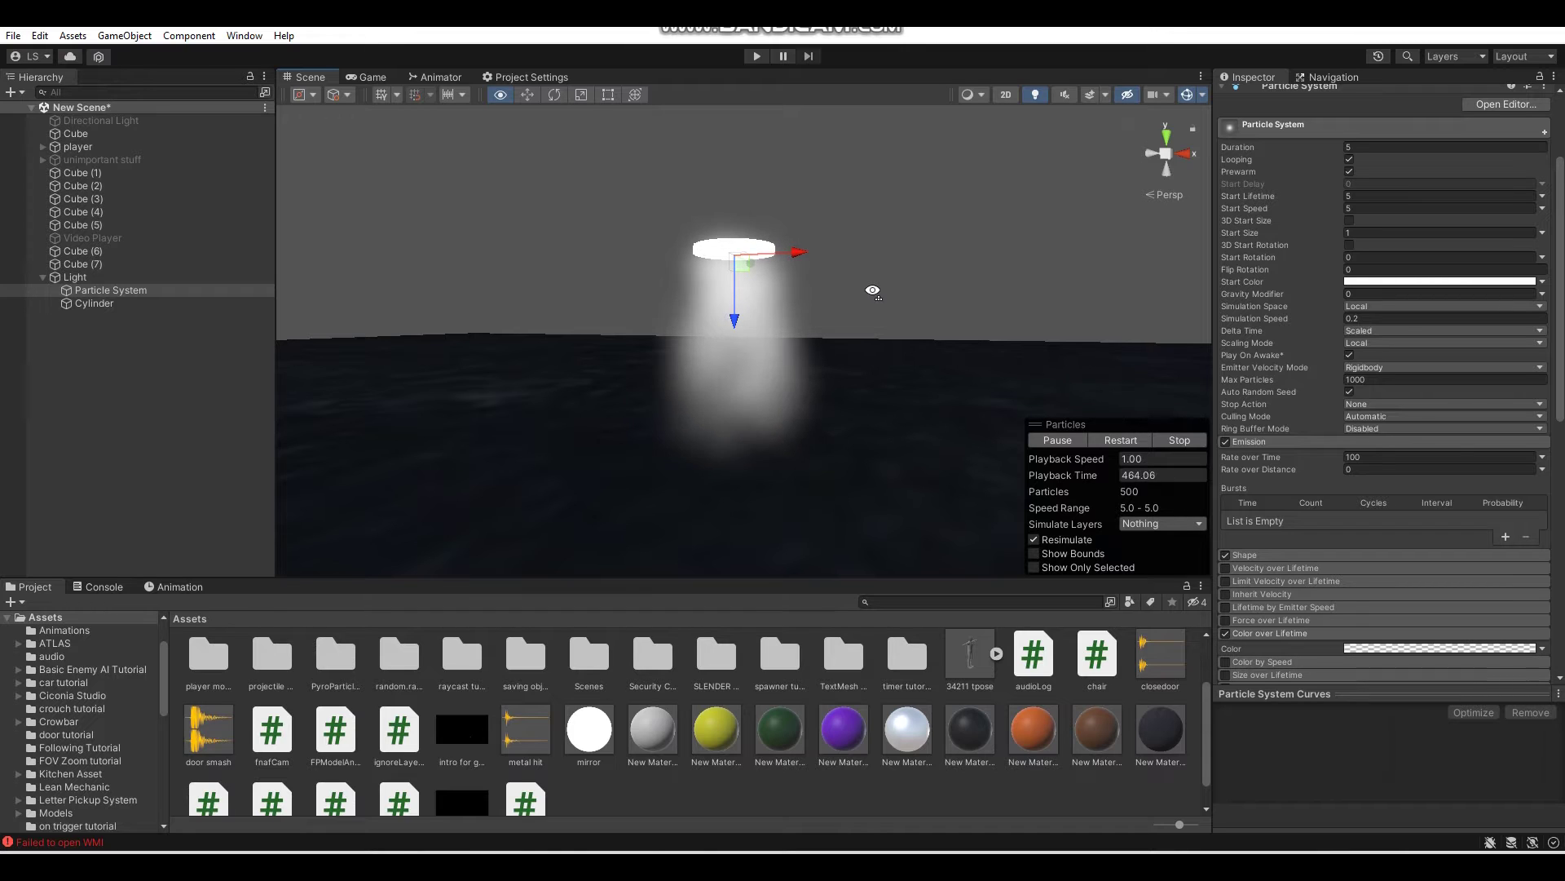
right_drag(873, 291, 672, 303)
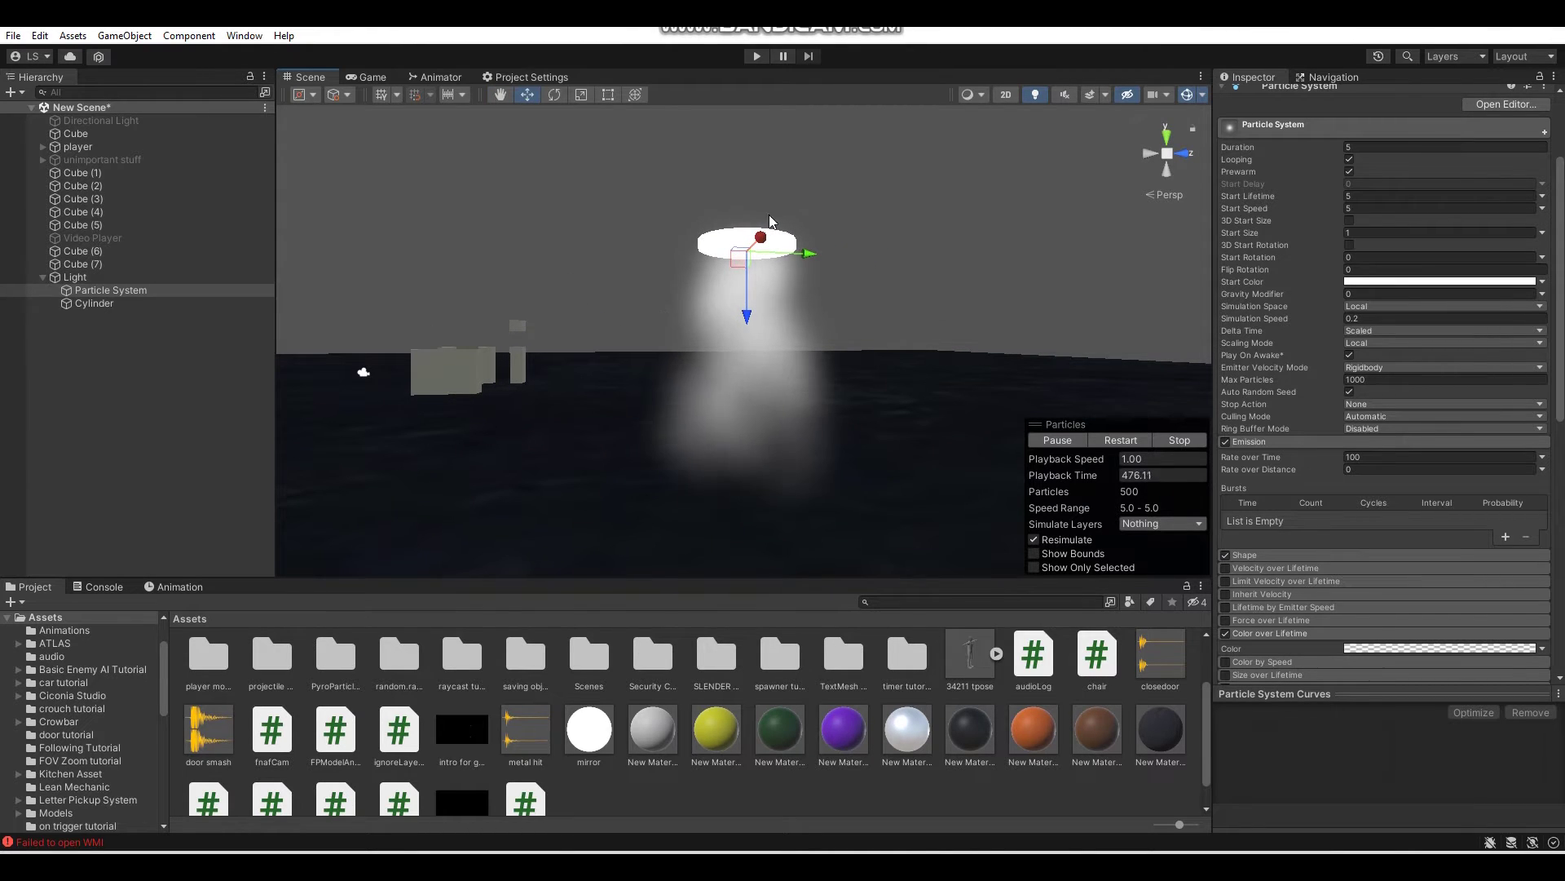
right_drag(706, 248, 789, 202)
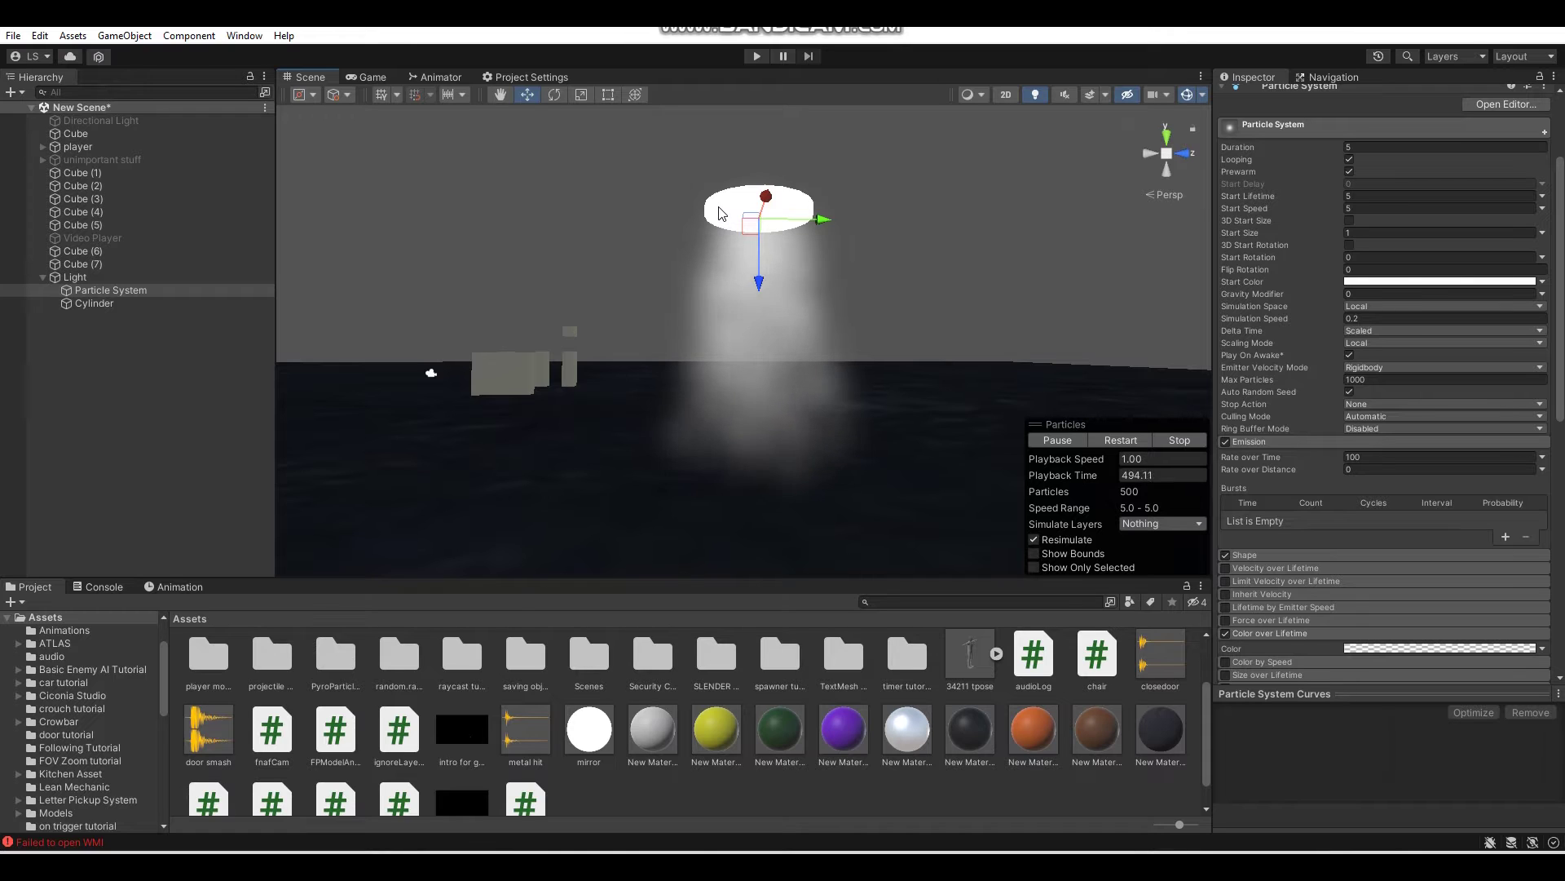
right_drag(838, 237, 835, 270)
key(s)
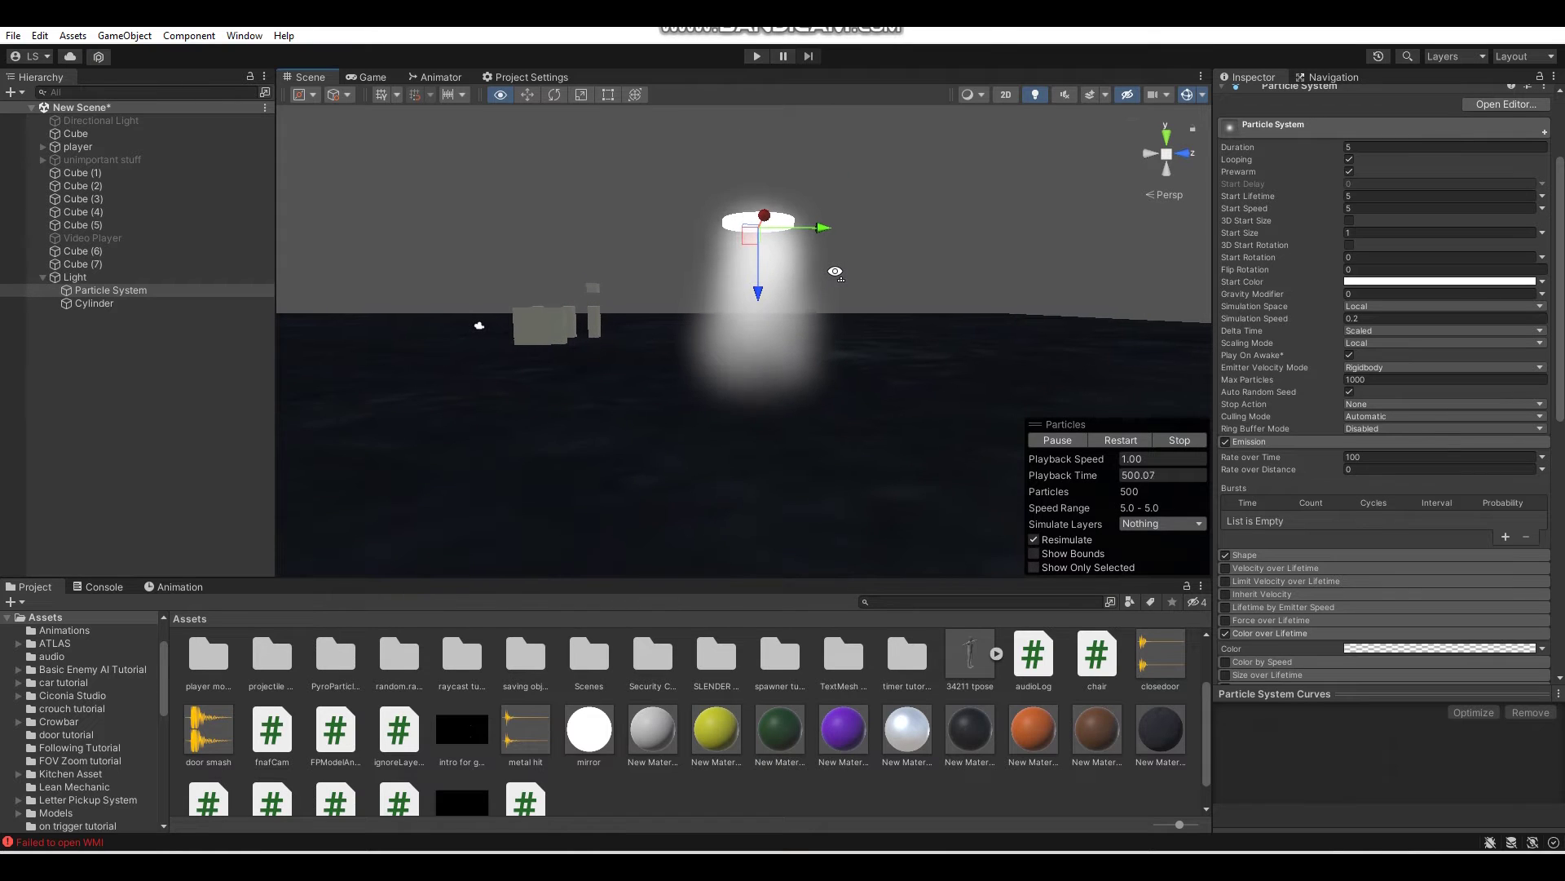
key(w)
right_drag(835, 271, 841, 263)
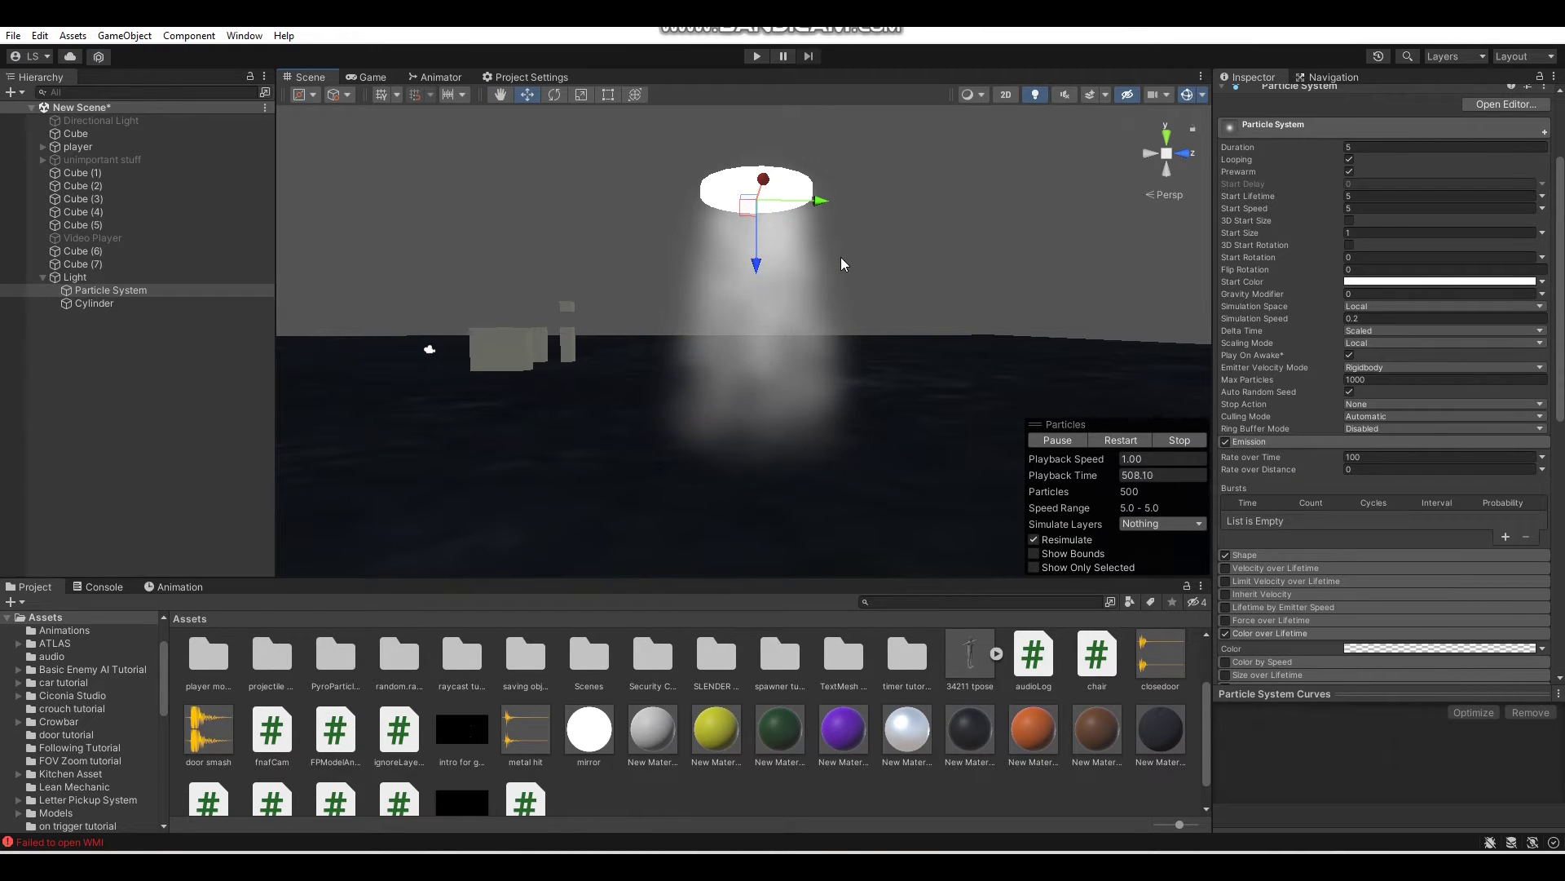
right_drag(882, 272, 820, 305)
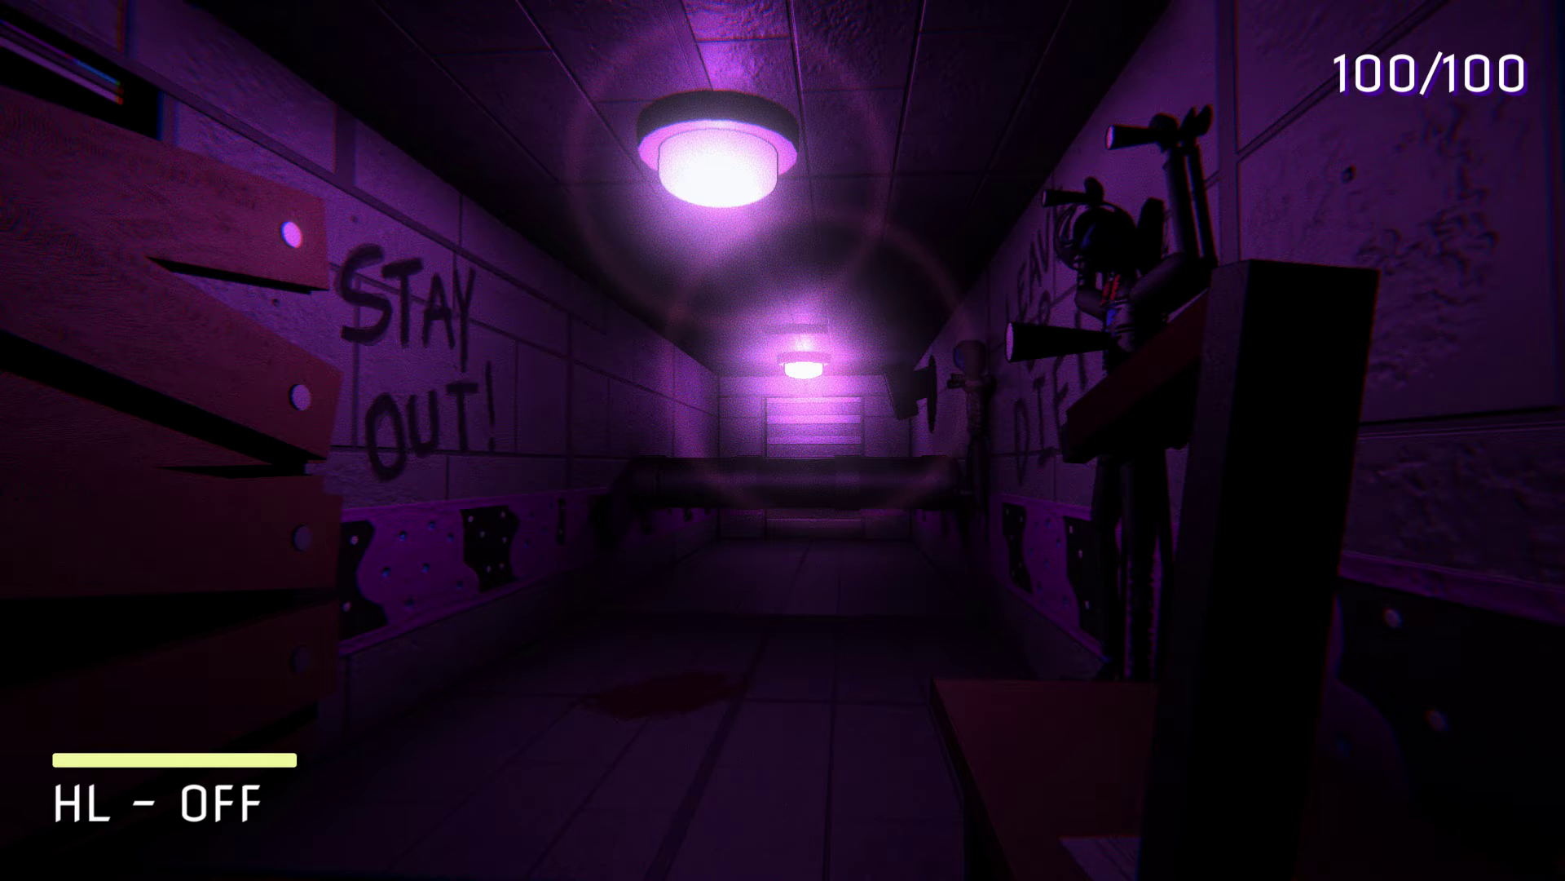
key(w)
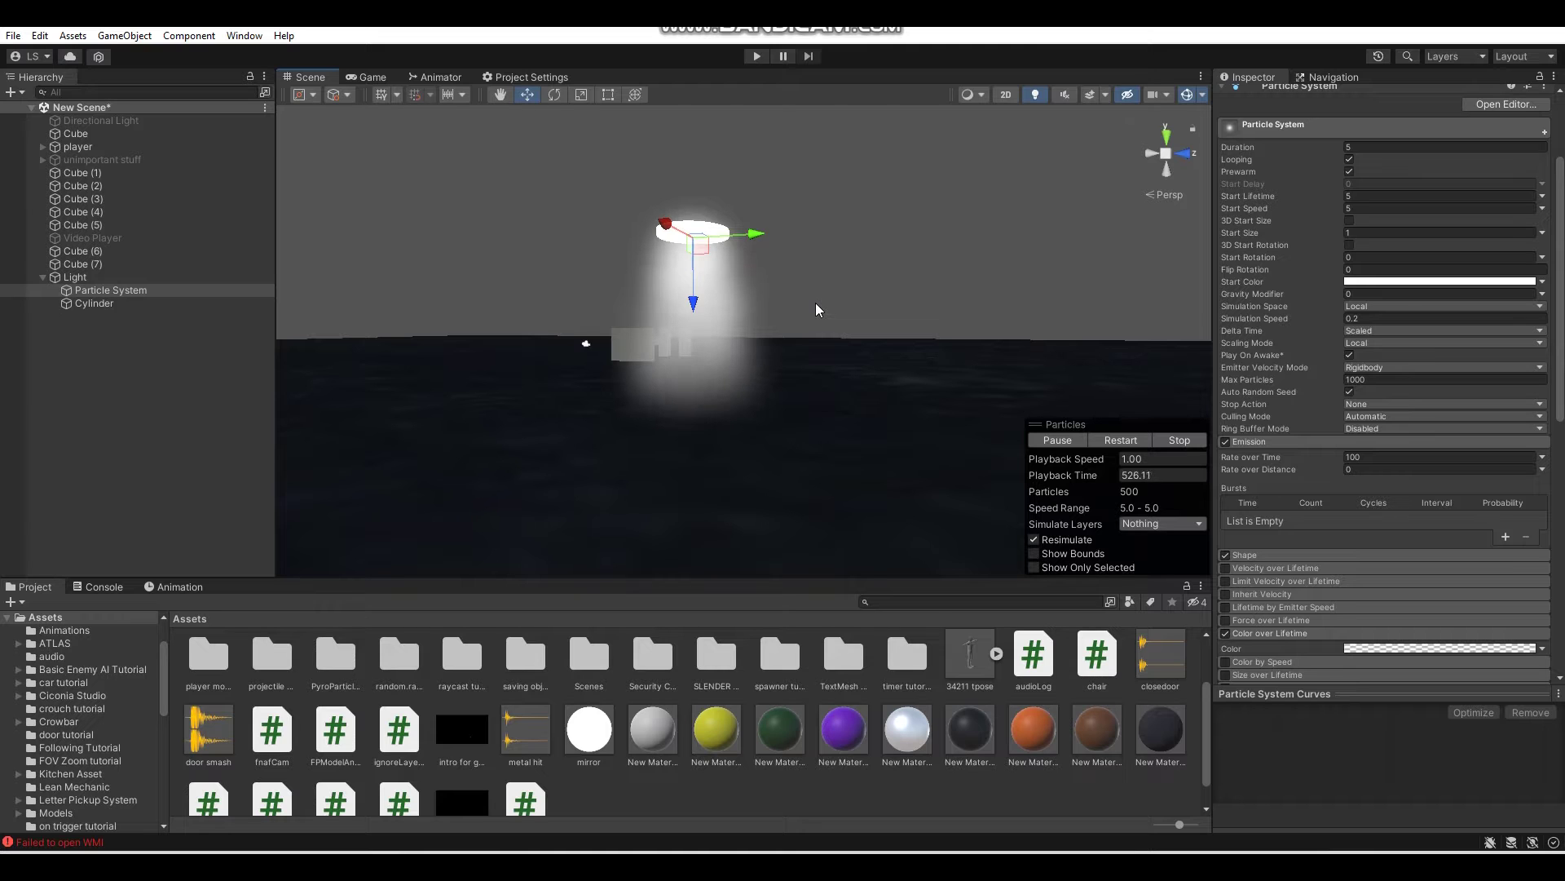
alt+drag(817, 308, 780, 279)
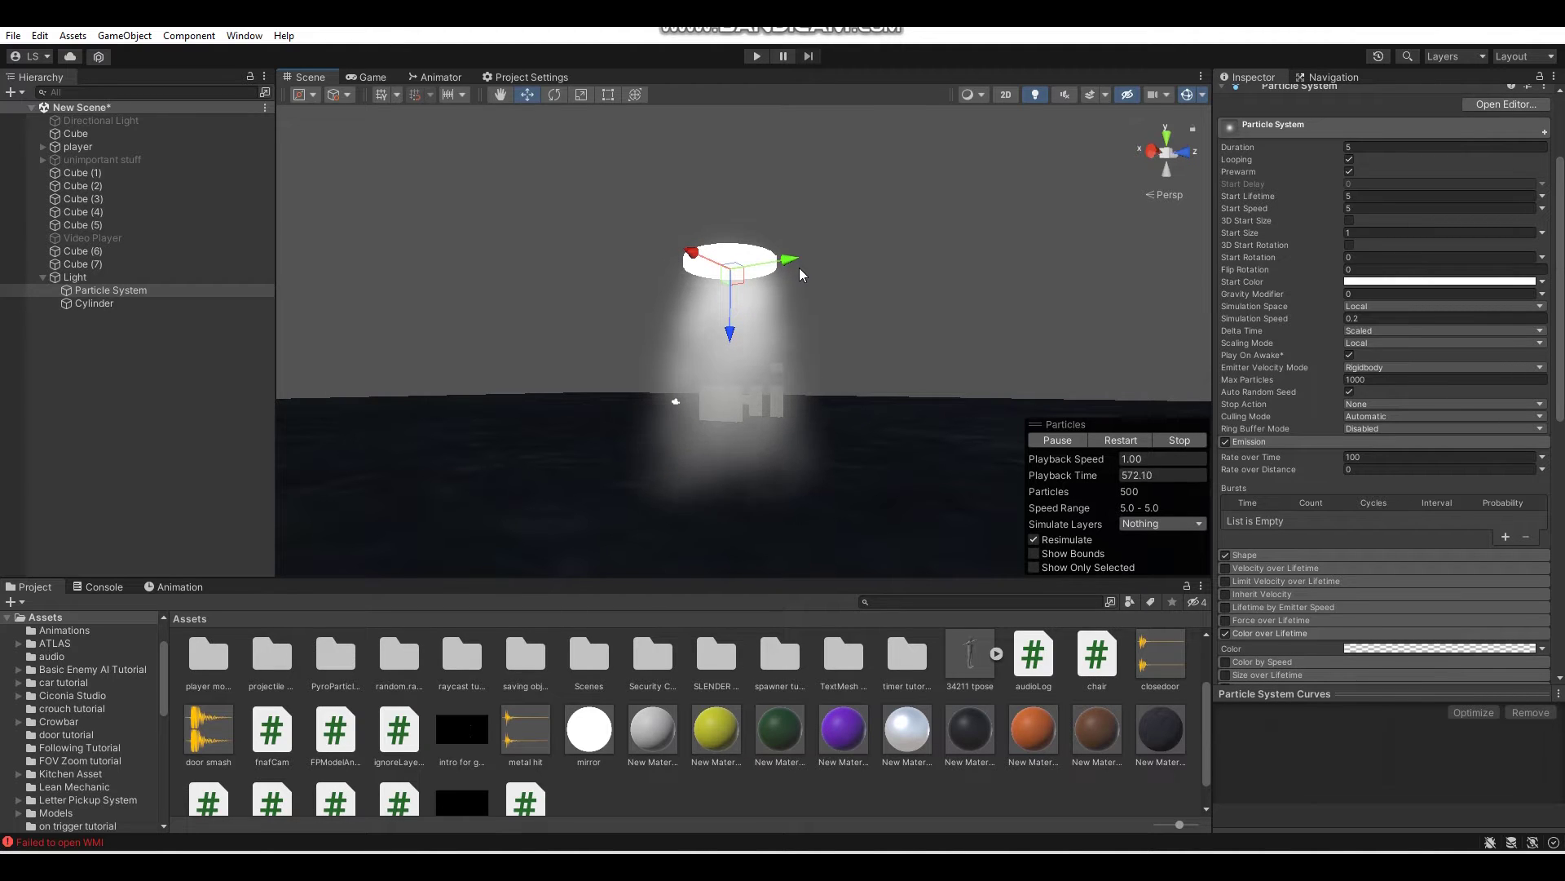
right_drag(798, 270, 797, 275)
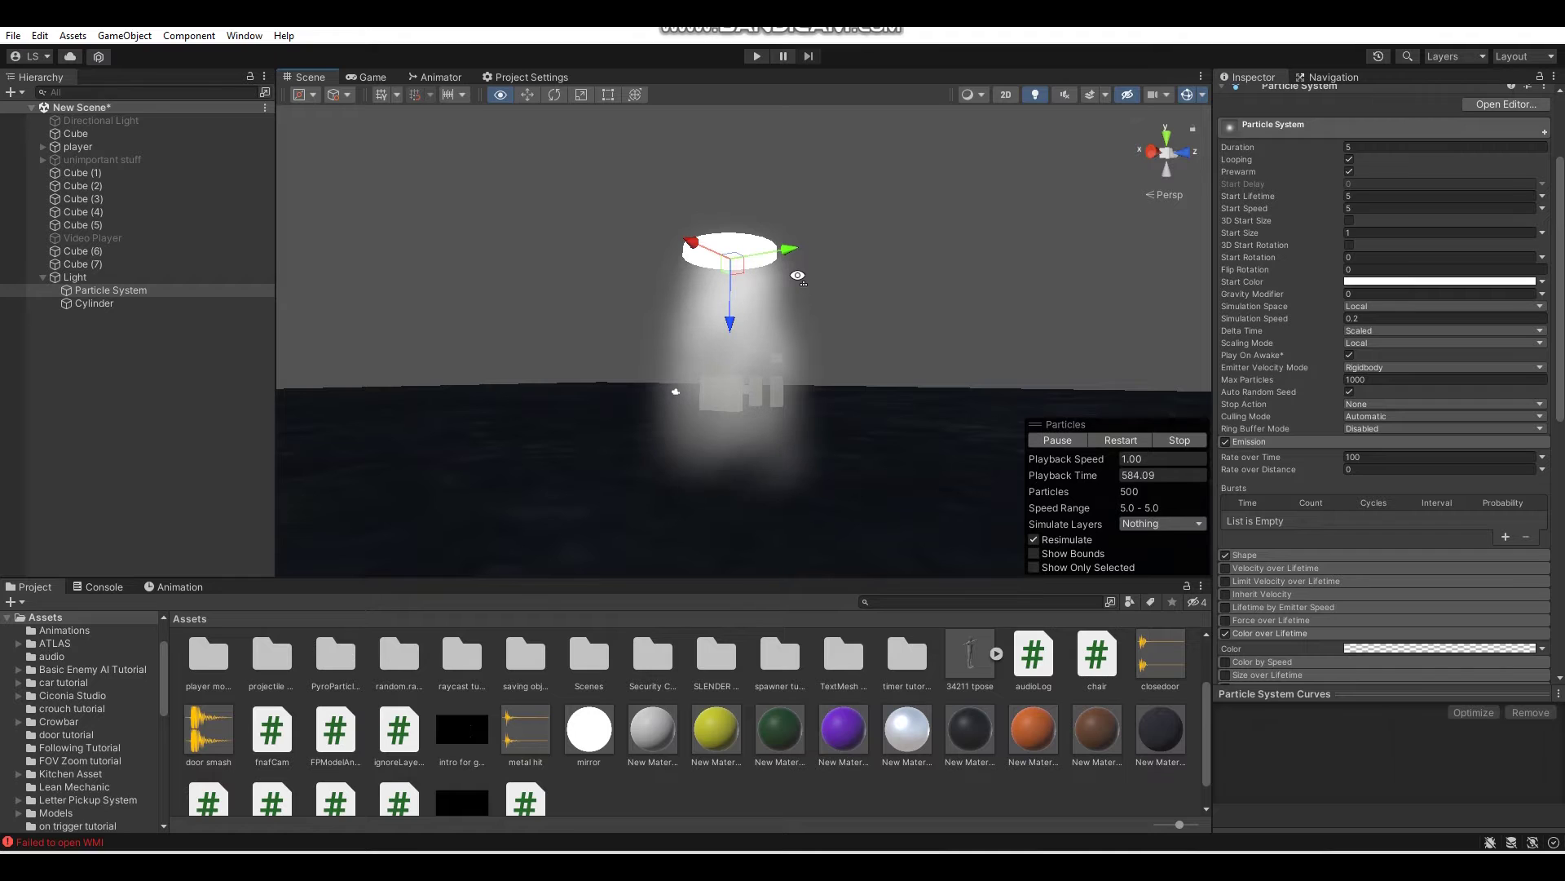
right_drag(799, 277, 753, 326)
key(d)
right_drag(702, 319, 670, 289)
mouse_move(670, 290)
alt+mouse_down()
mouse_move(674, 255)
mouse_move(677, 291)
alt+mouse_up()
right_drag(677, 291, 586, 330)
key(d)
key(s)
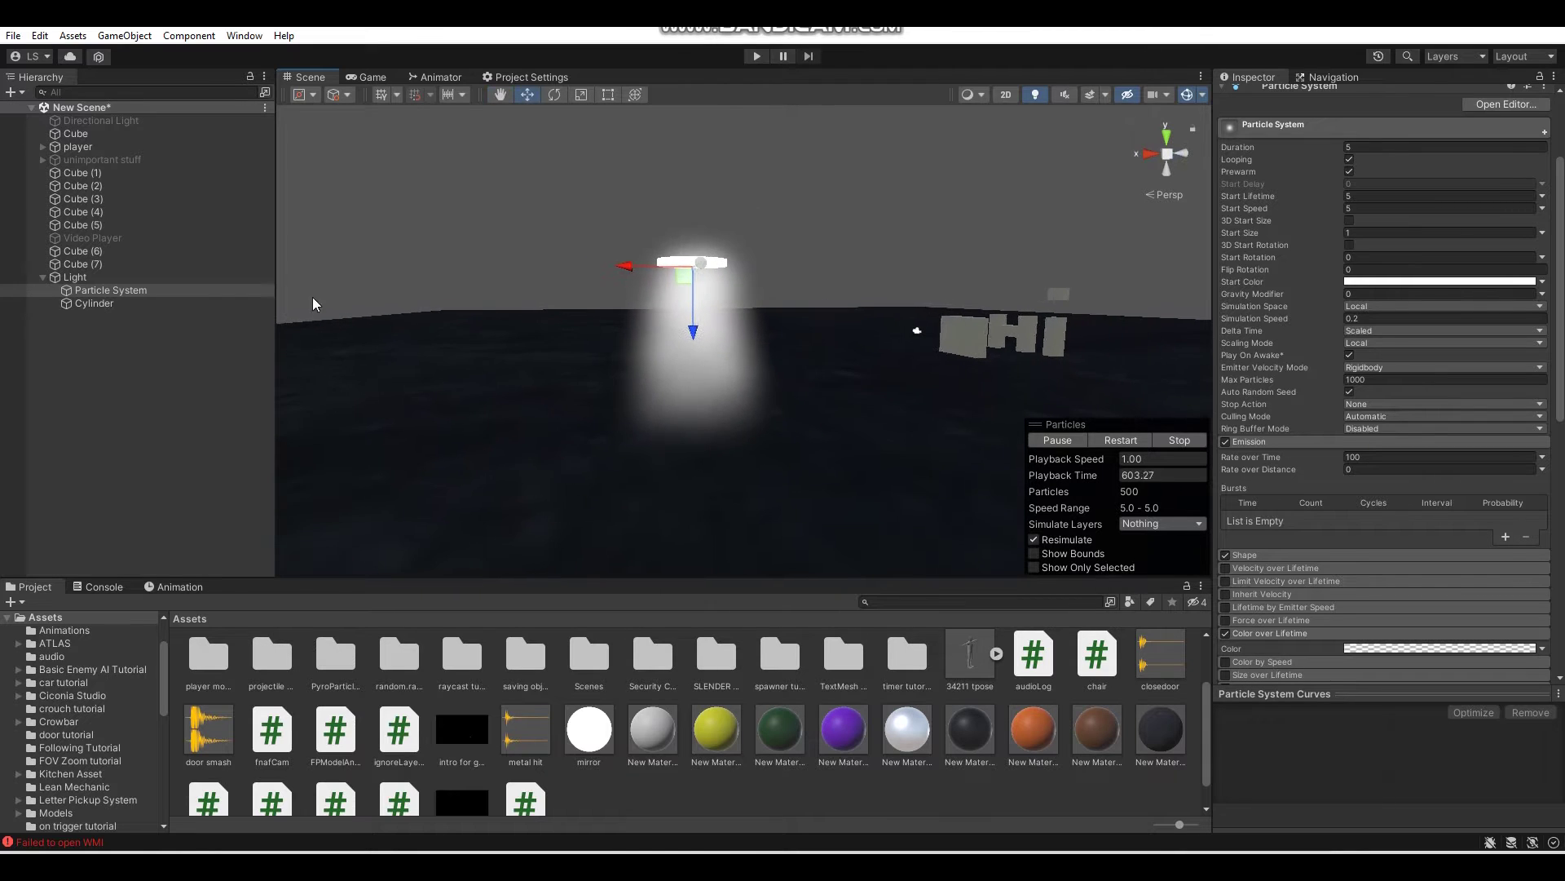
Duplicate the Light object and move the copy along X to about 18.29.
click(91, 277)
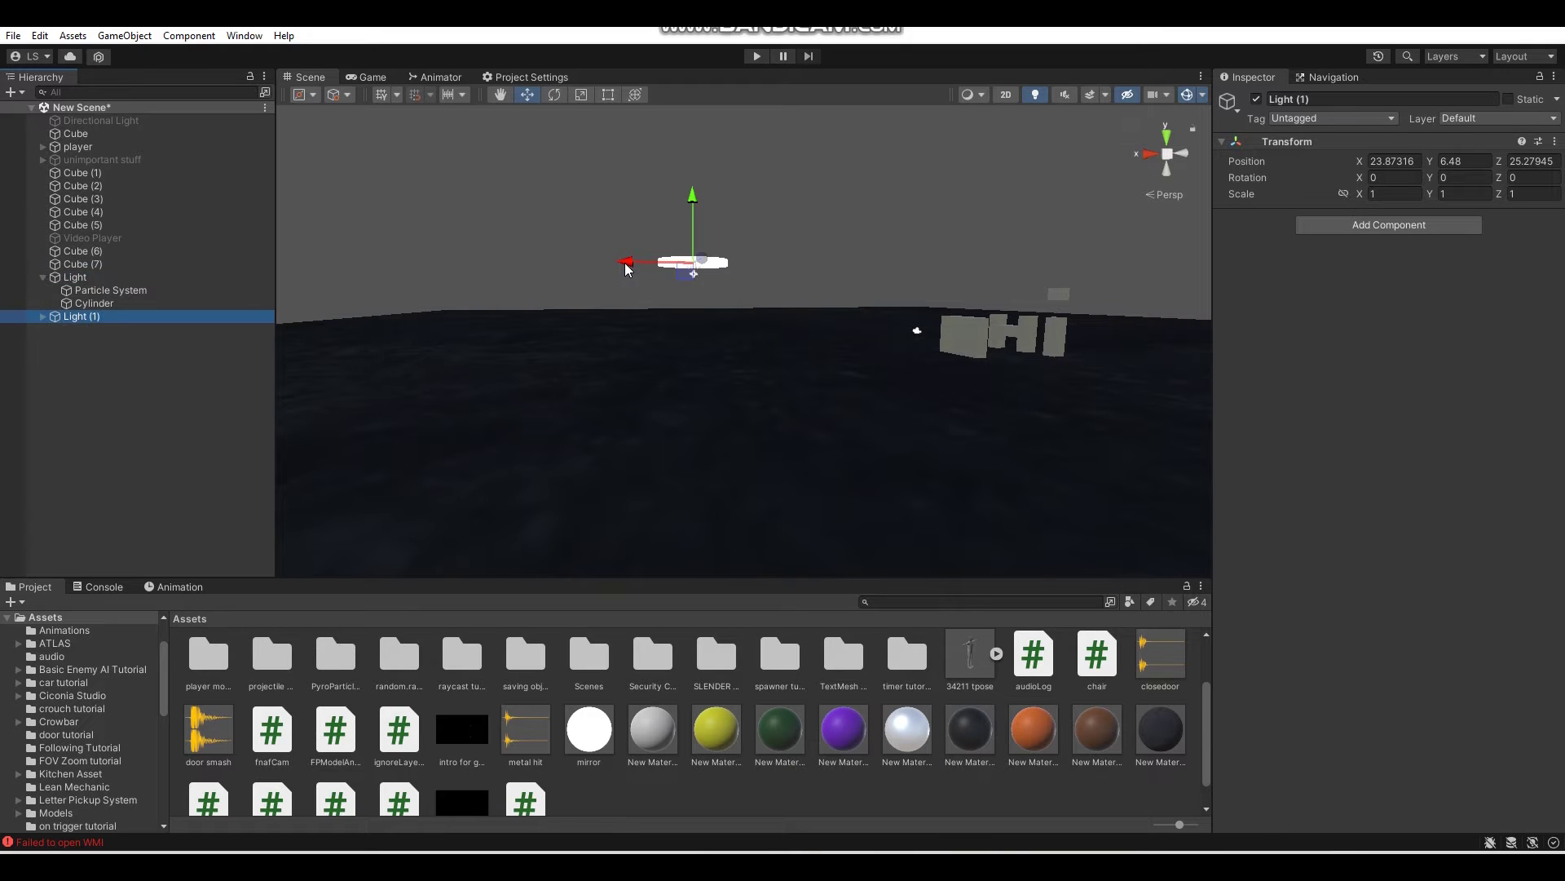
alt+drag(805, 286, 703, 256)
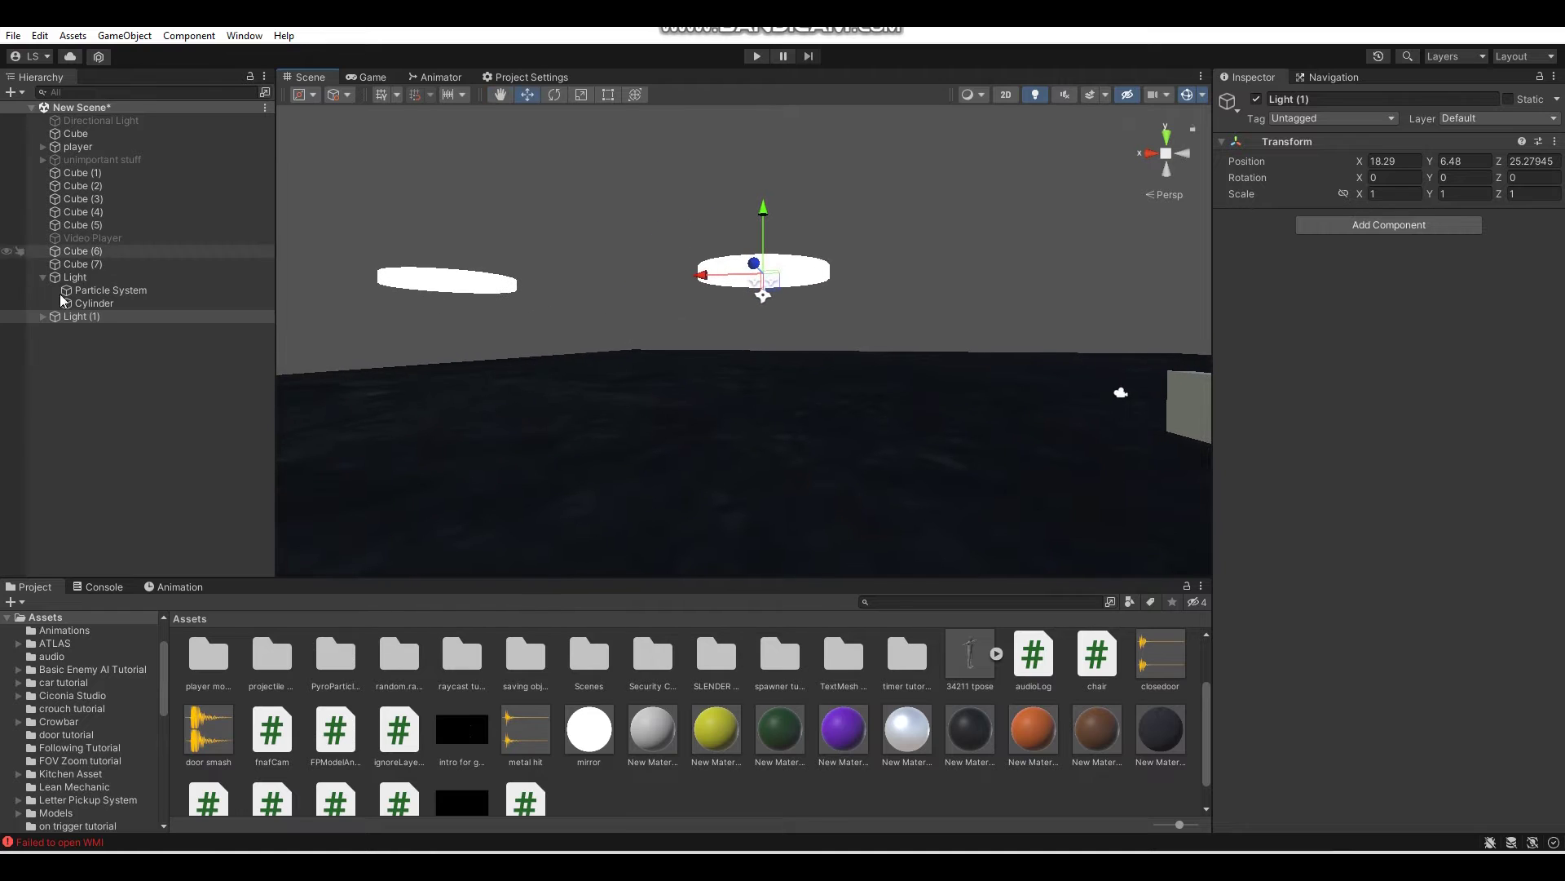
Delete the Particle System child from the duplicated Light (1) object.
click(43, 316)
click(103, 330)
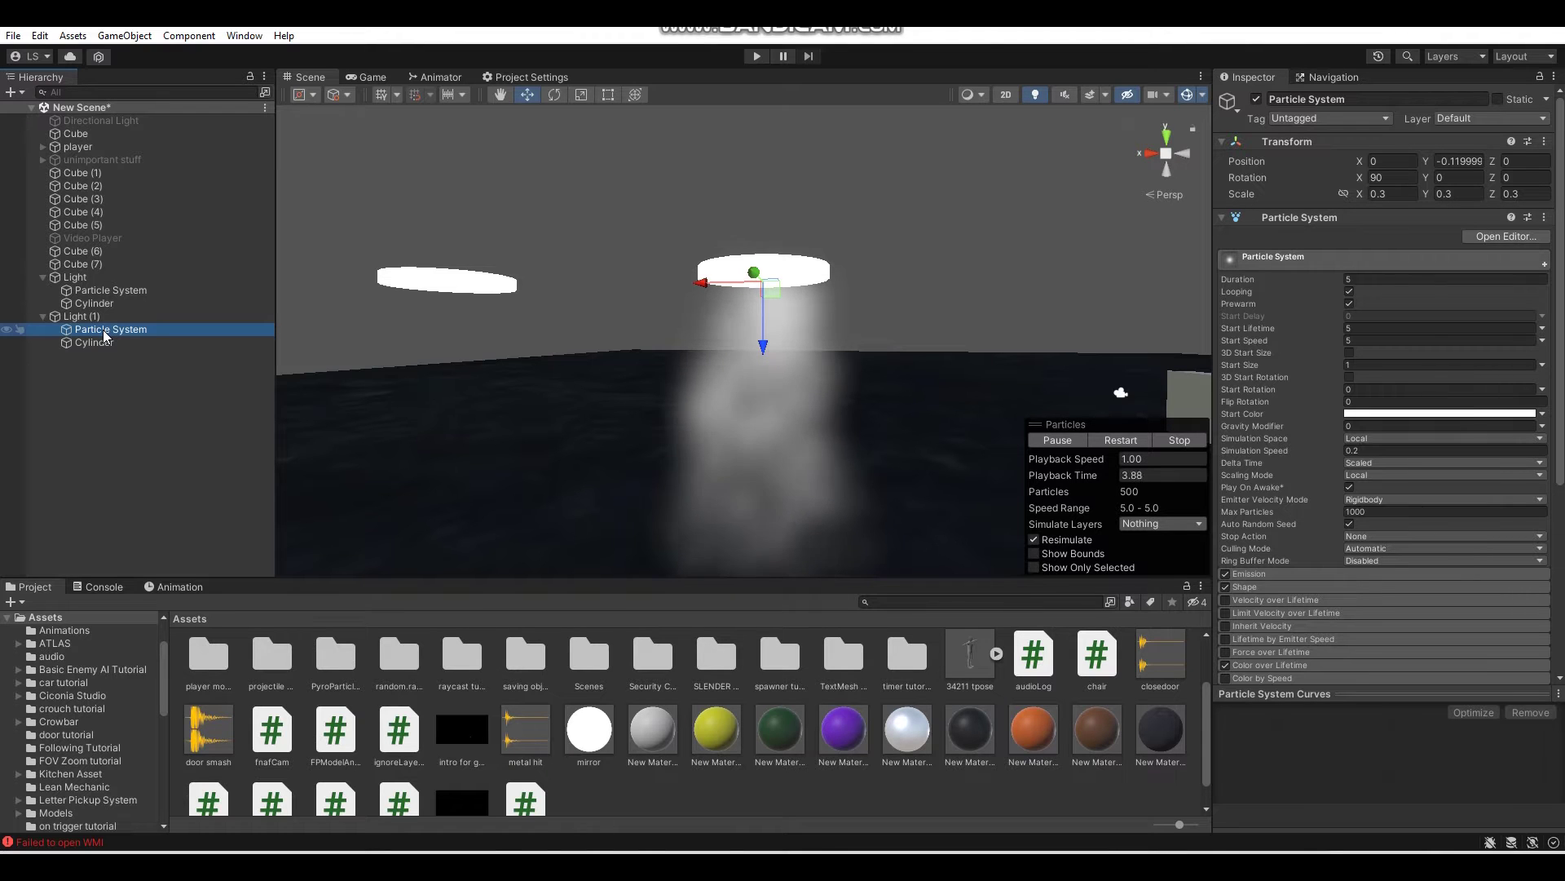
key(Delete)
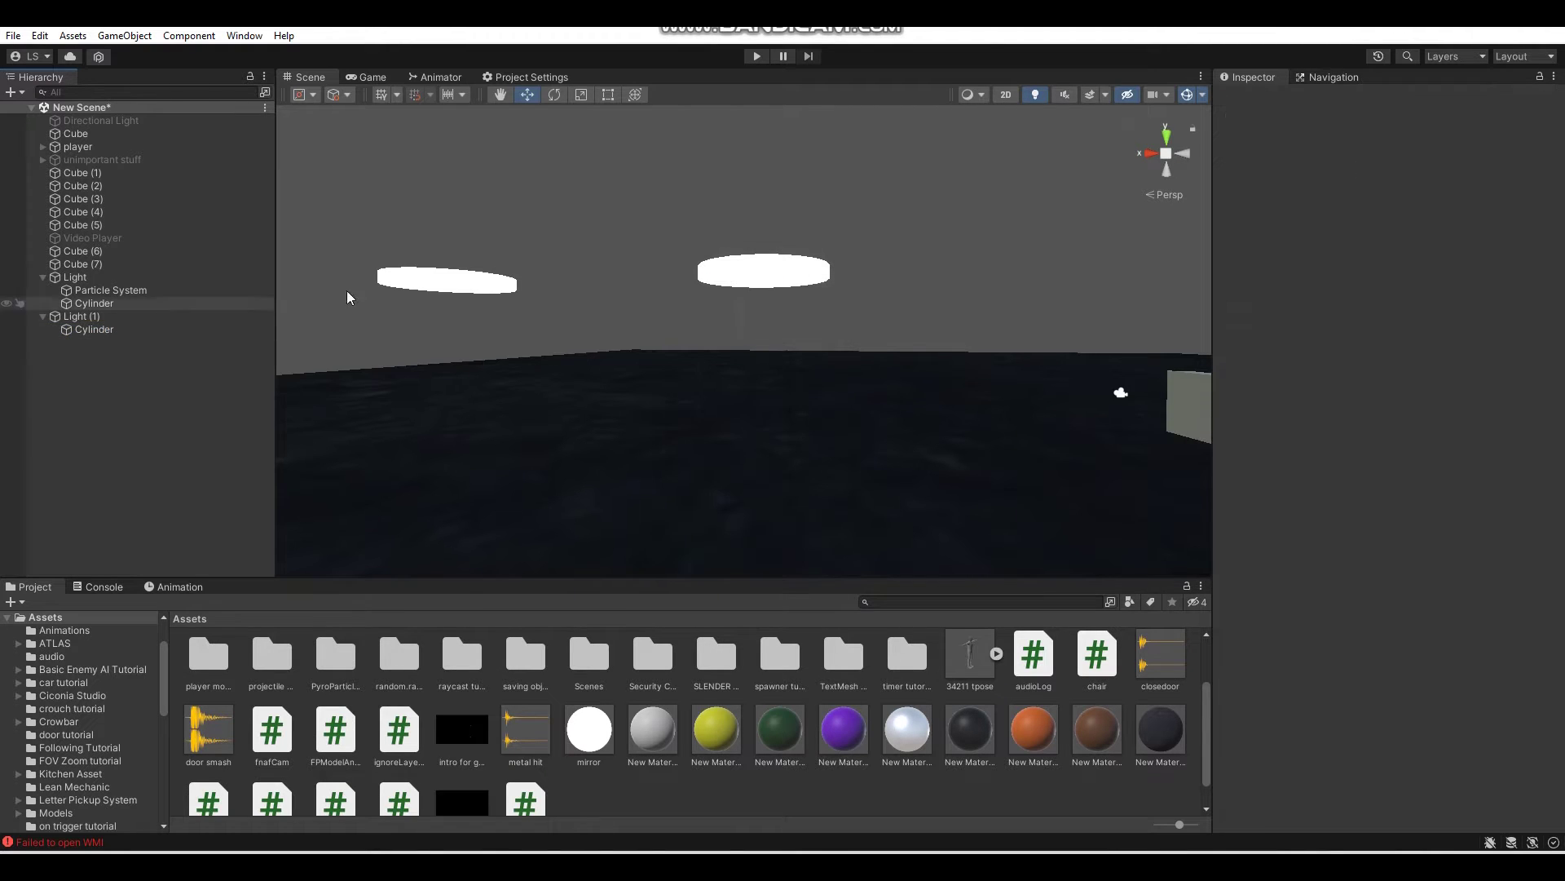
Create a new Particle System in the scene and set its X rotation to 90.
alt+drag(561, 238, 638, 249)
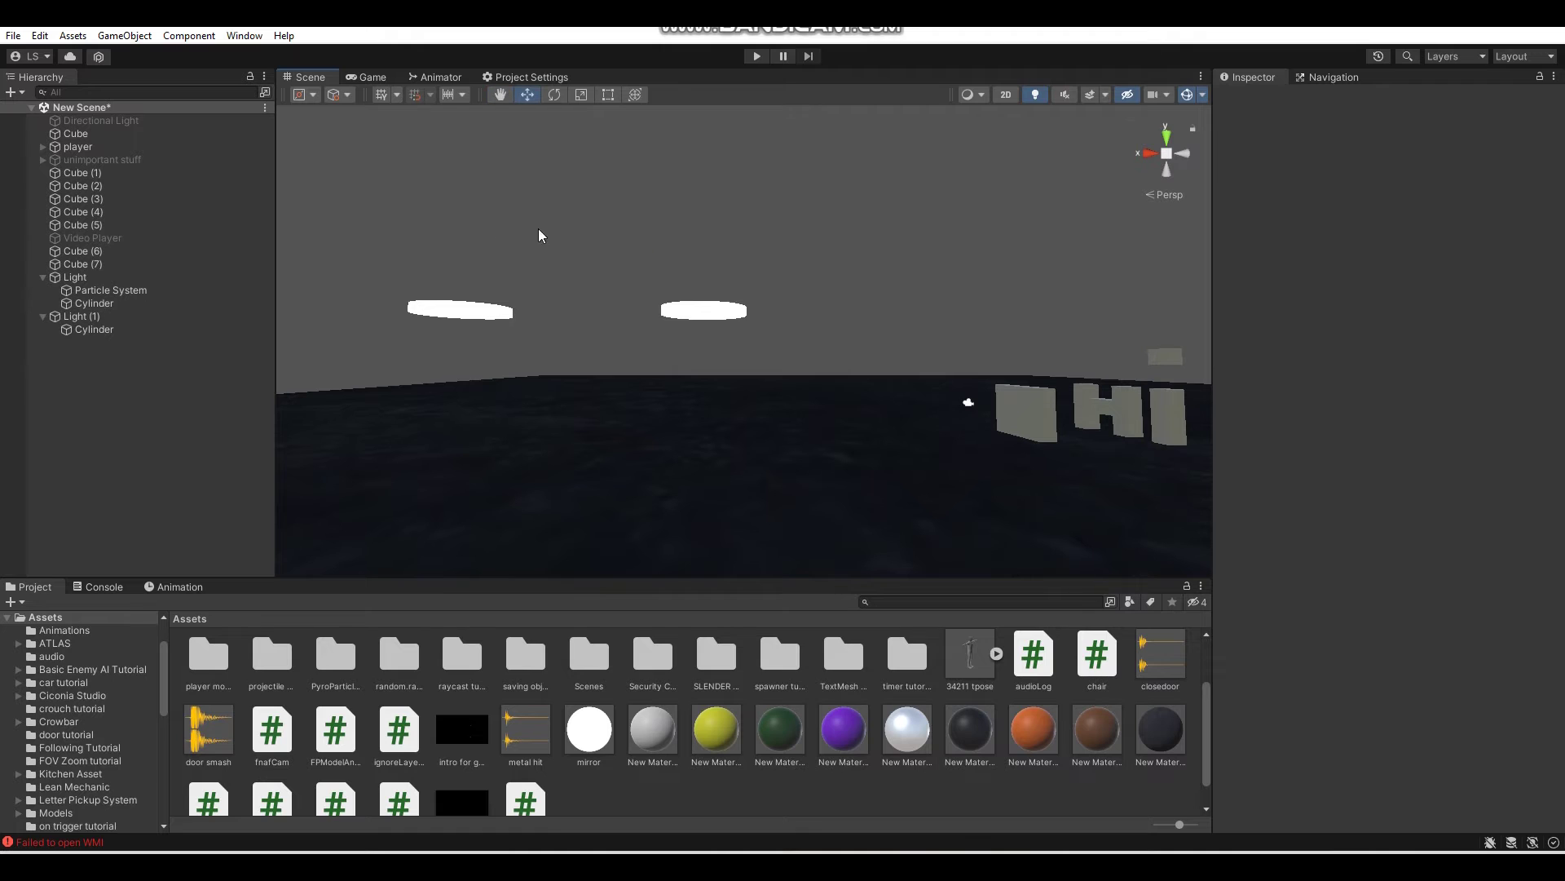
click(124, 36)
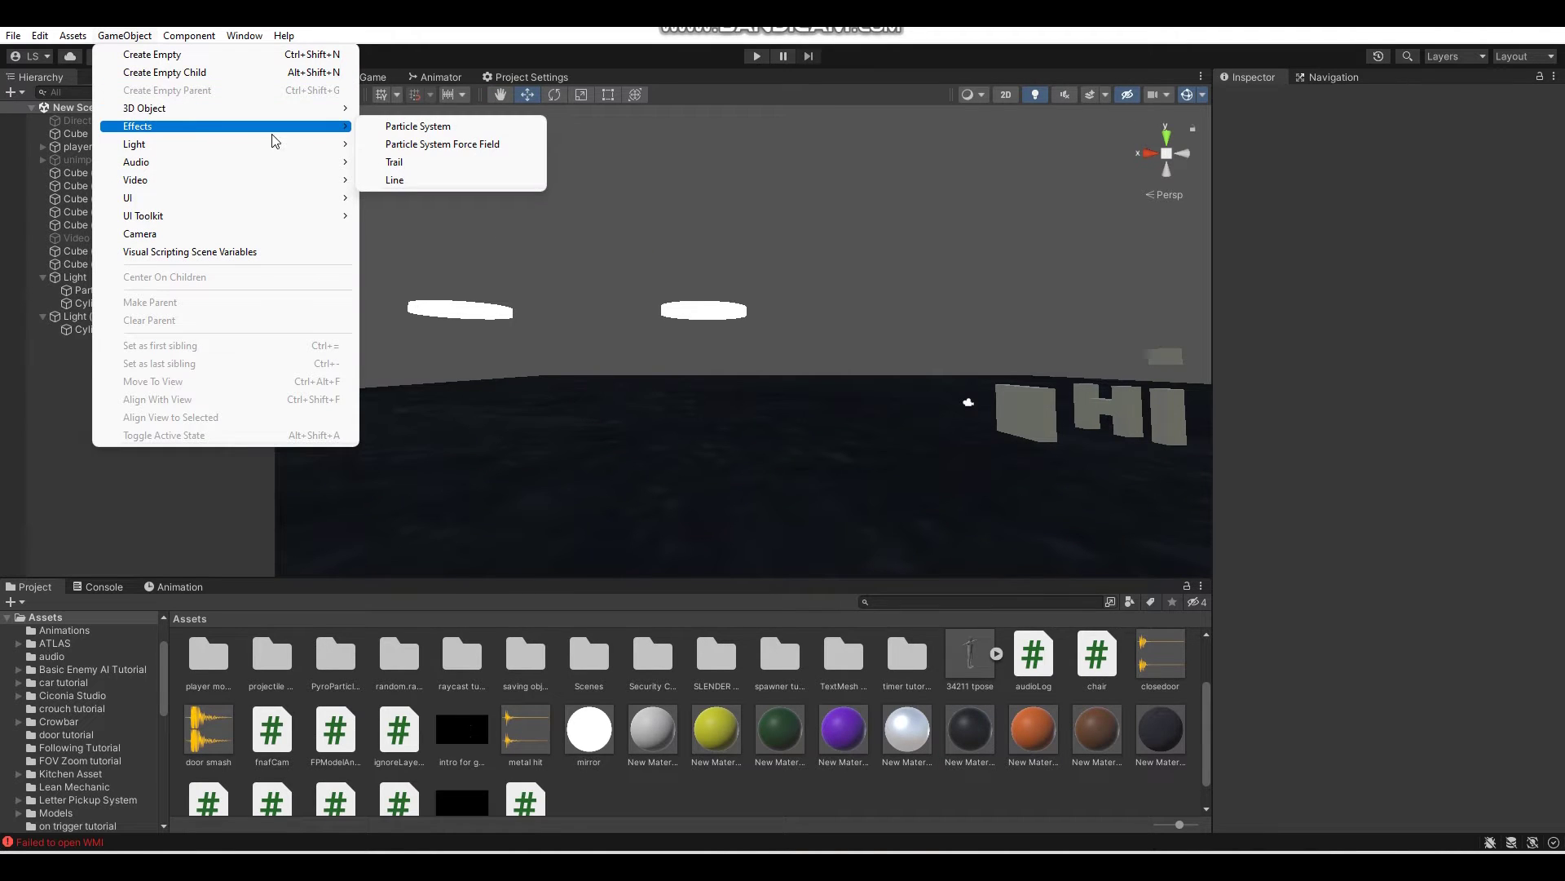
click(423, 128)
alt+drag(628, 281, 674, 269)
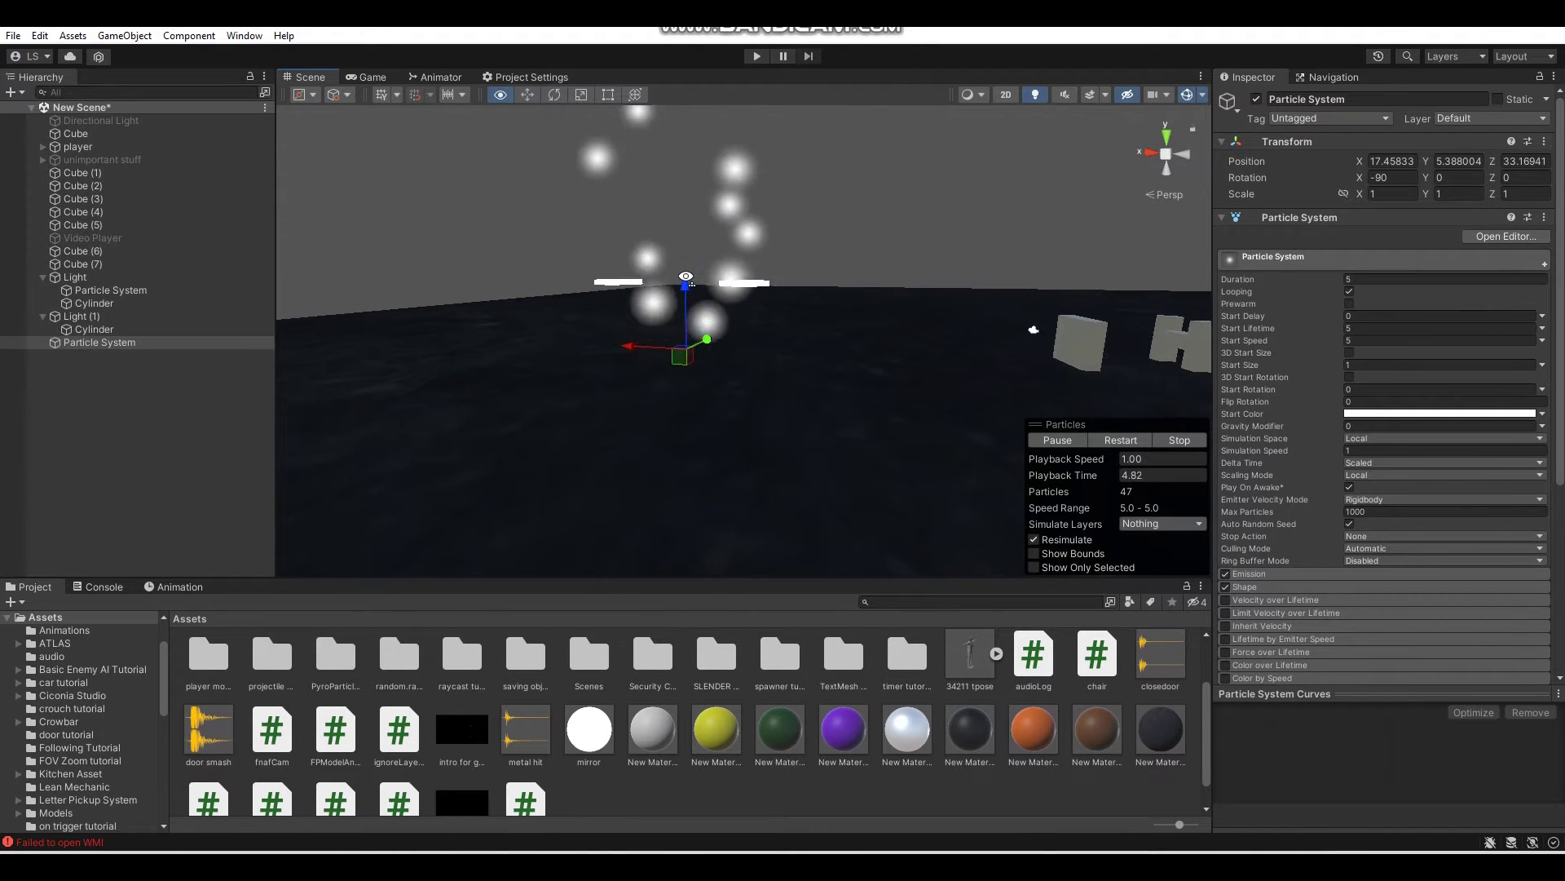
alt+drag(686, 275, 499, 301)
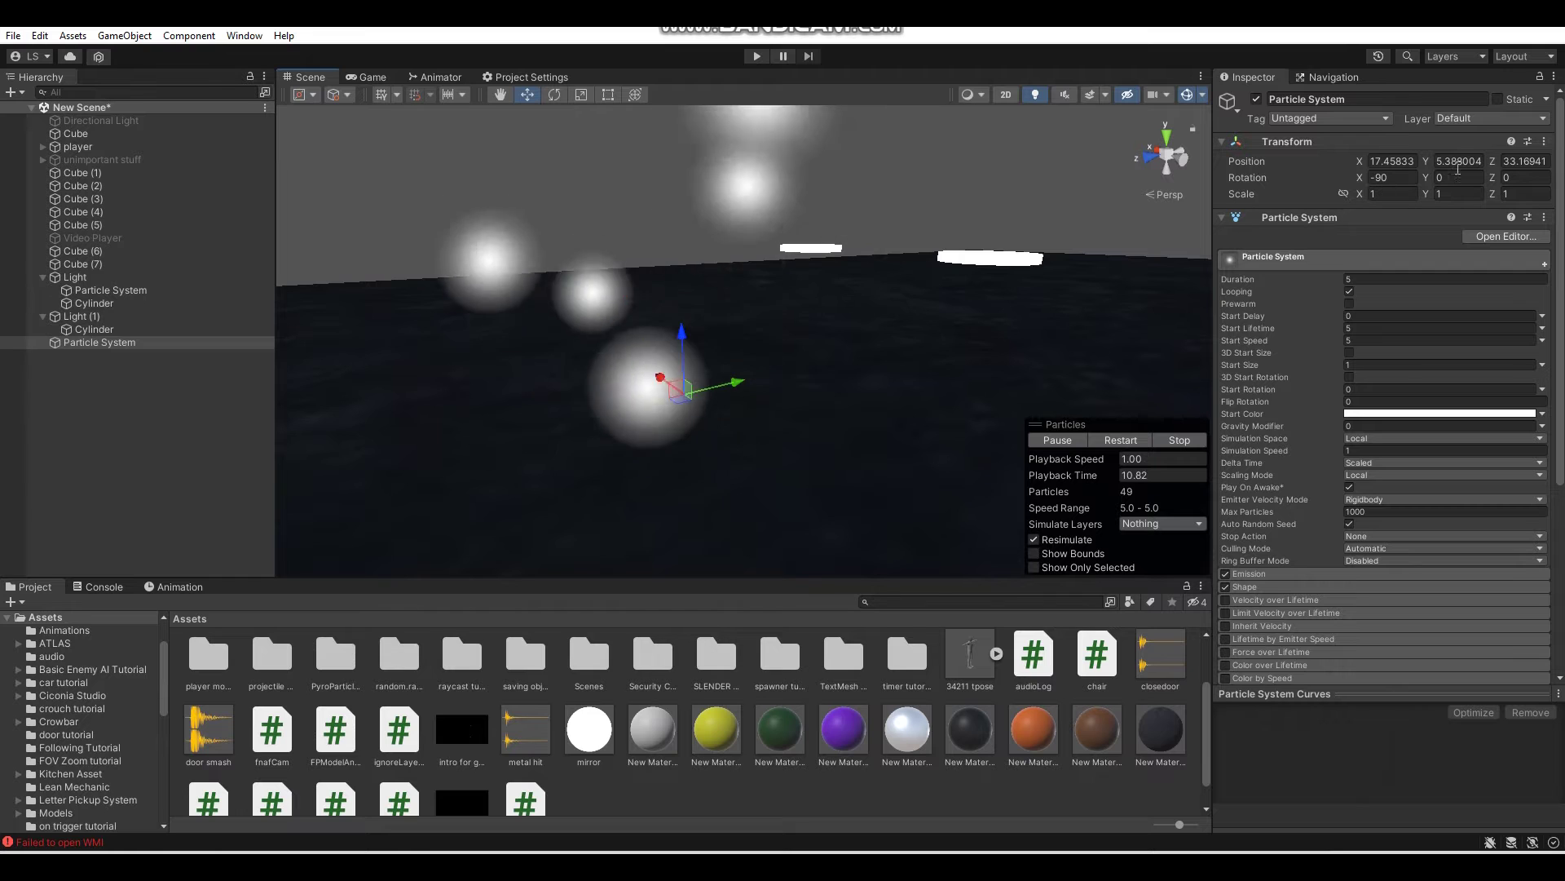
click(1413, 176)
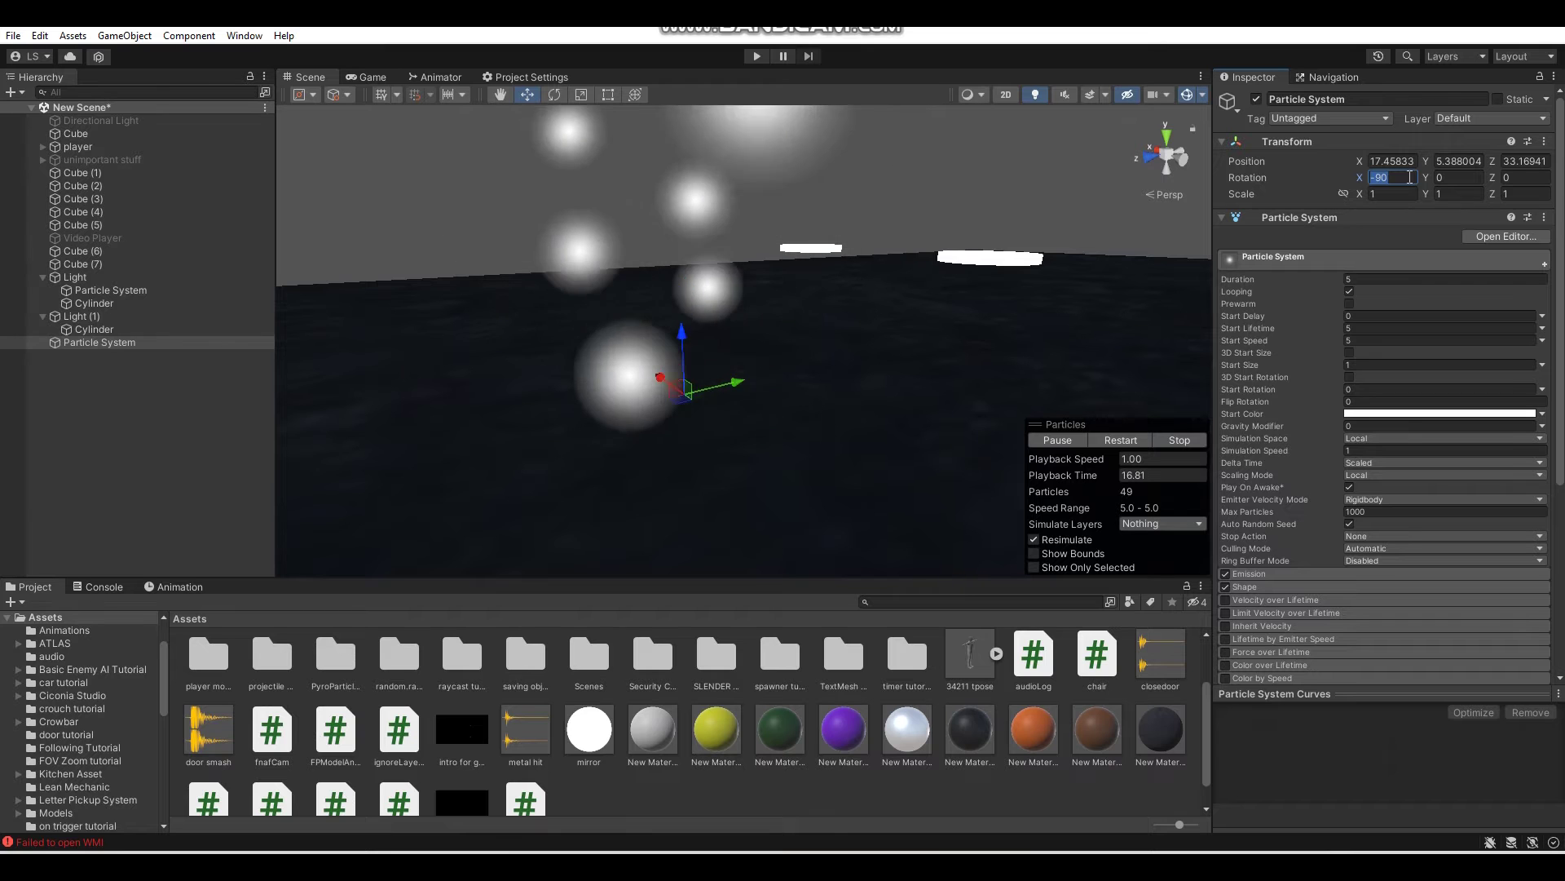
text(90)
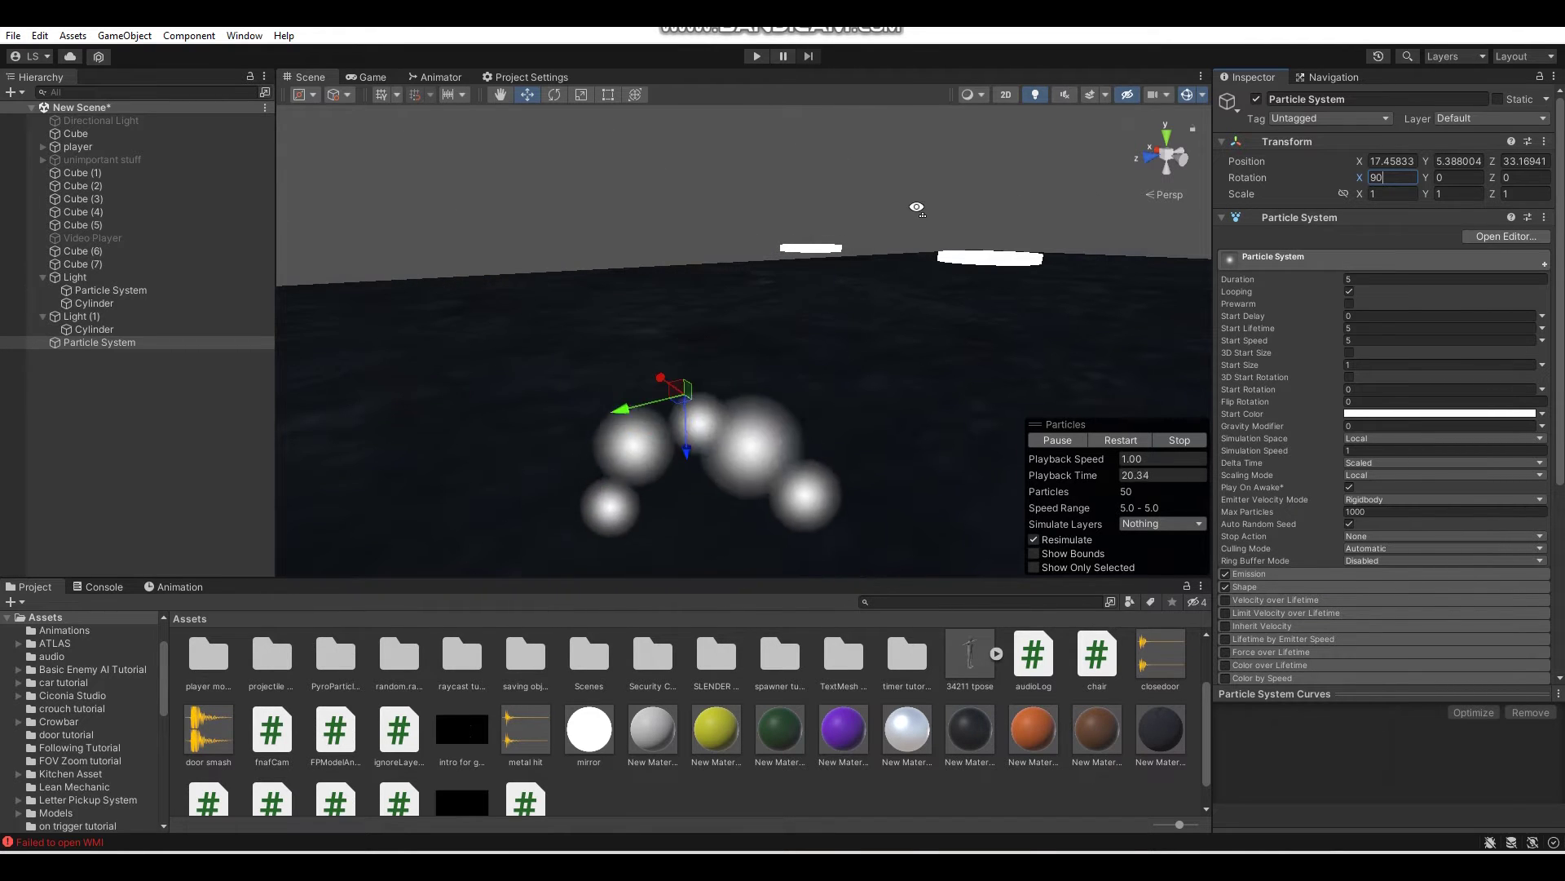
right_drag(921, 196, 810, 224)
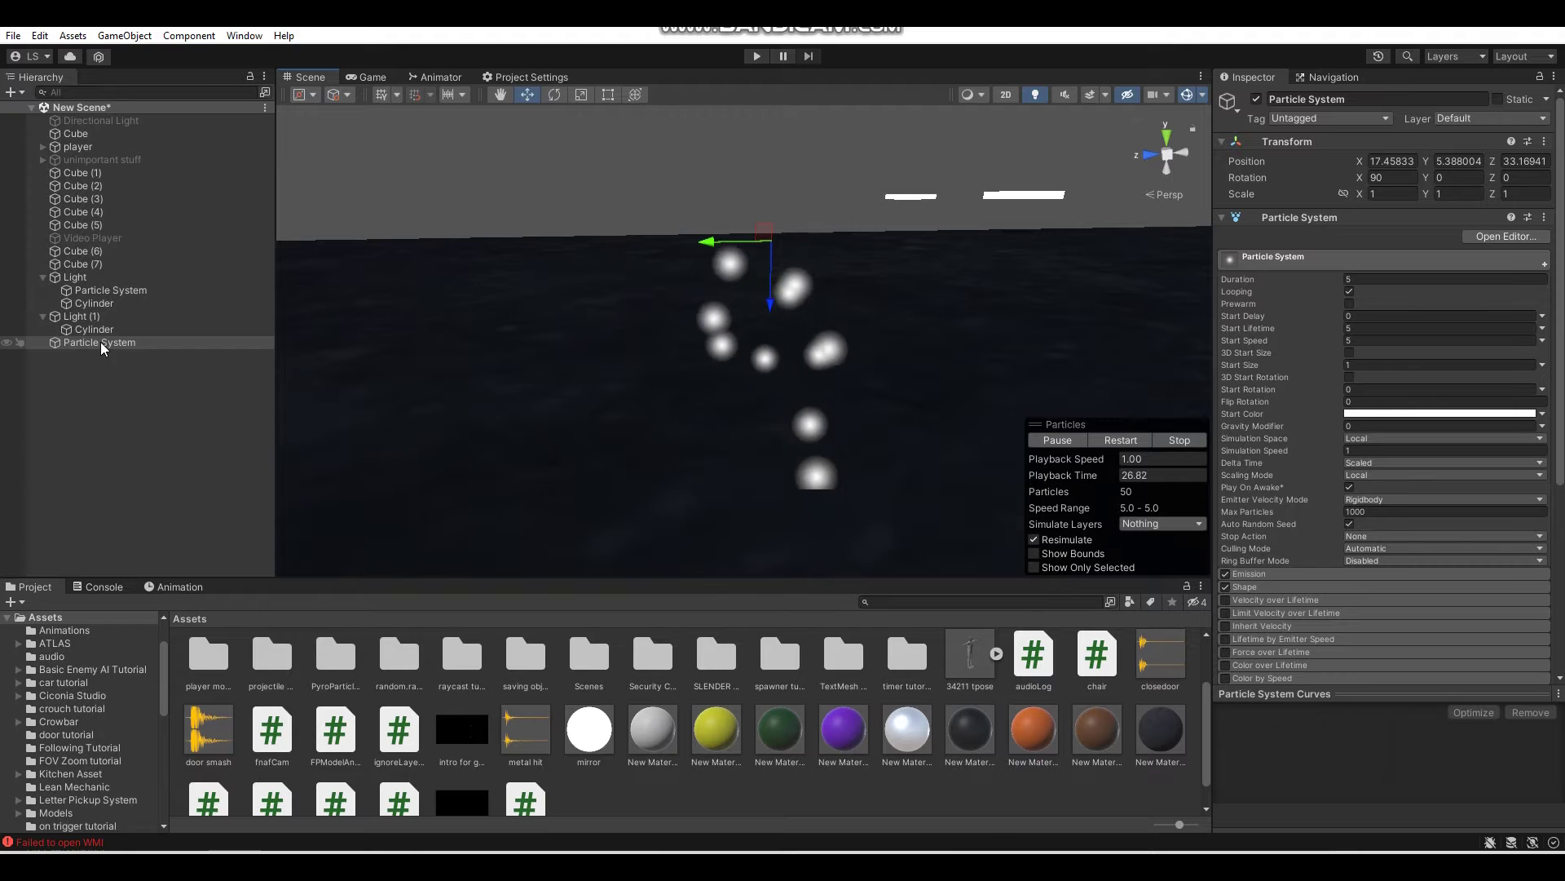
Parent the new Particle System to Light (1) and set its position to 0, 0, 0.
drag(100, 341, 111, 323)
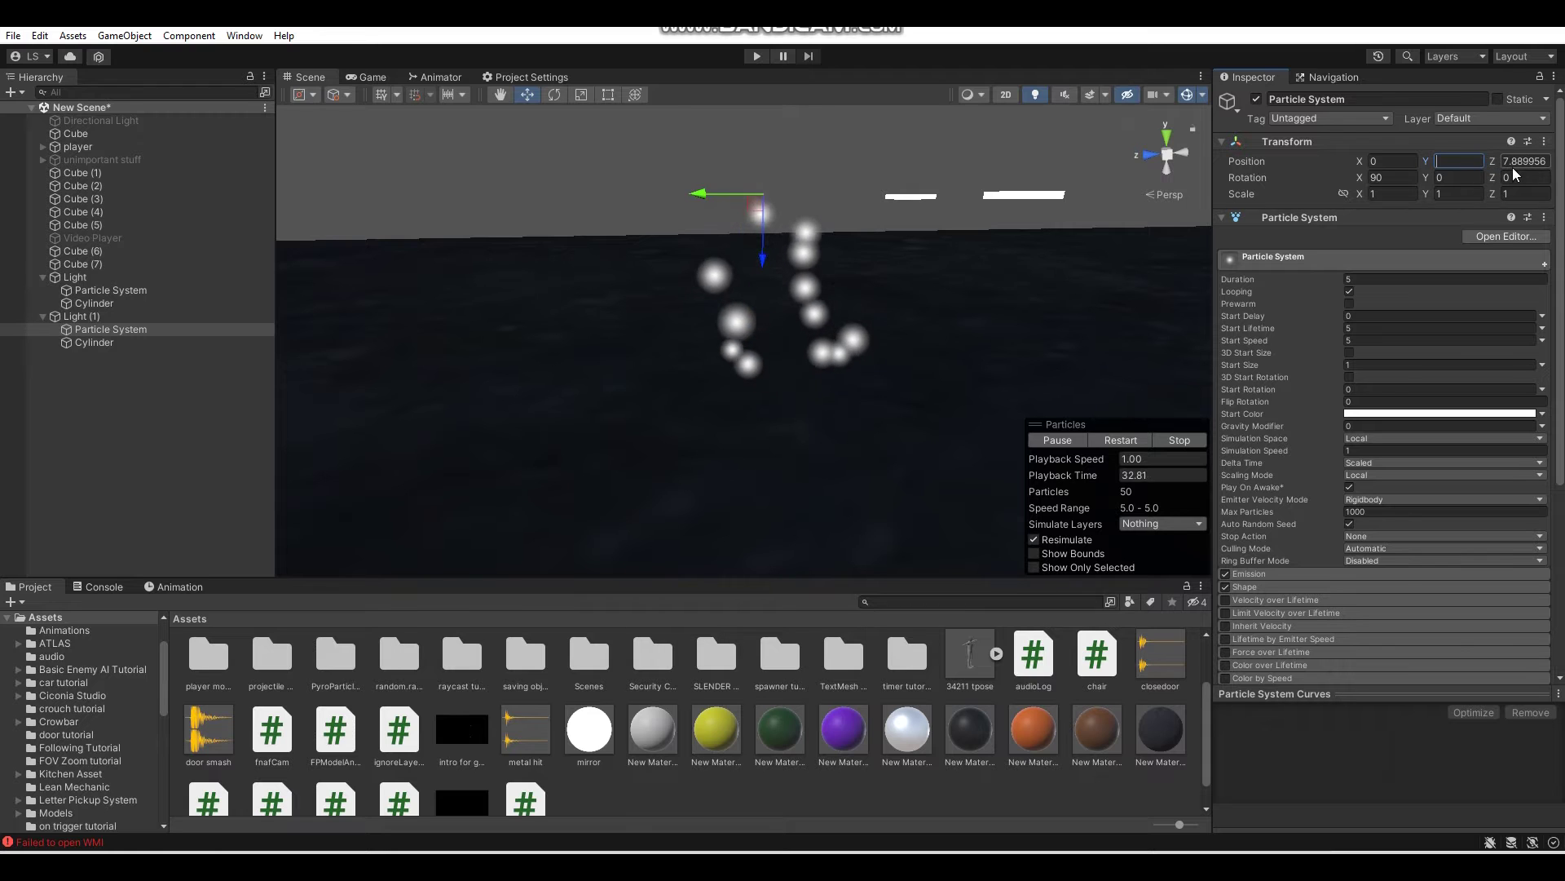
right_drag(910, 232, 874, 189)
key(w)
key(w)
key(s)
key(w)
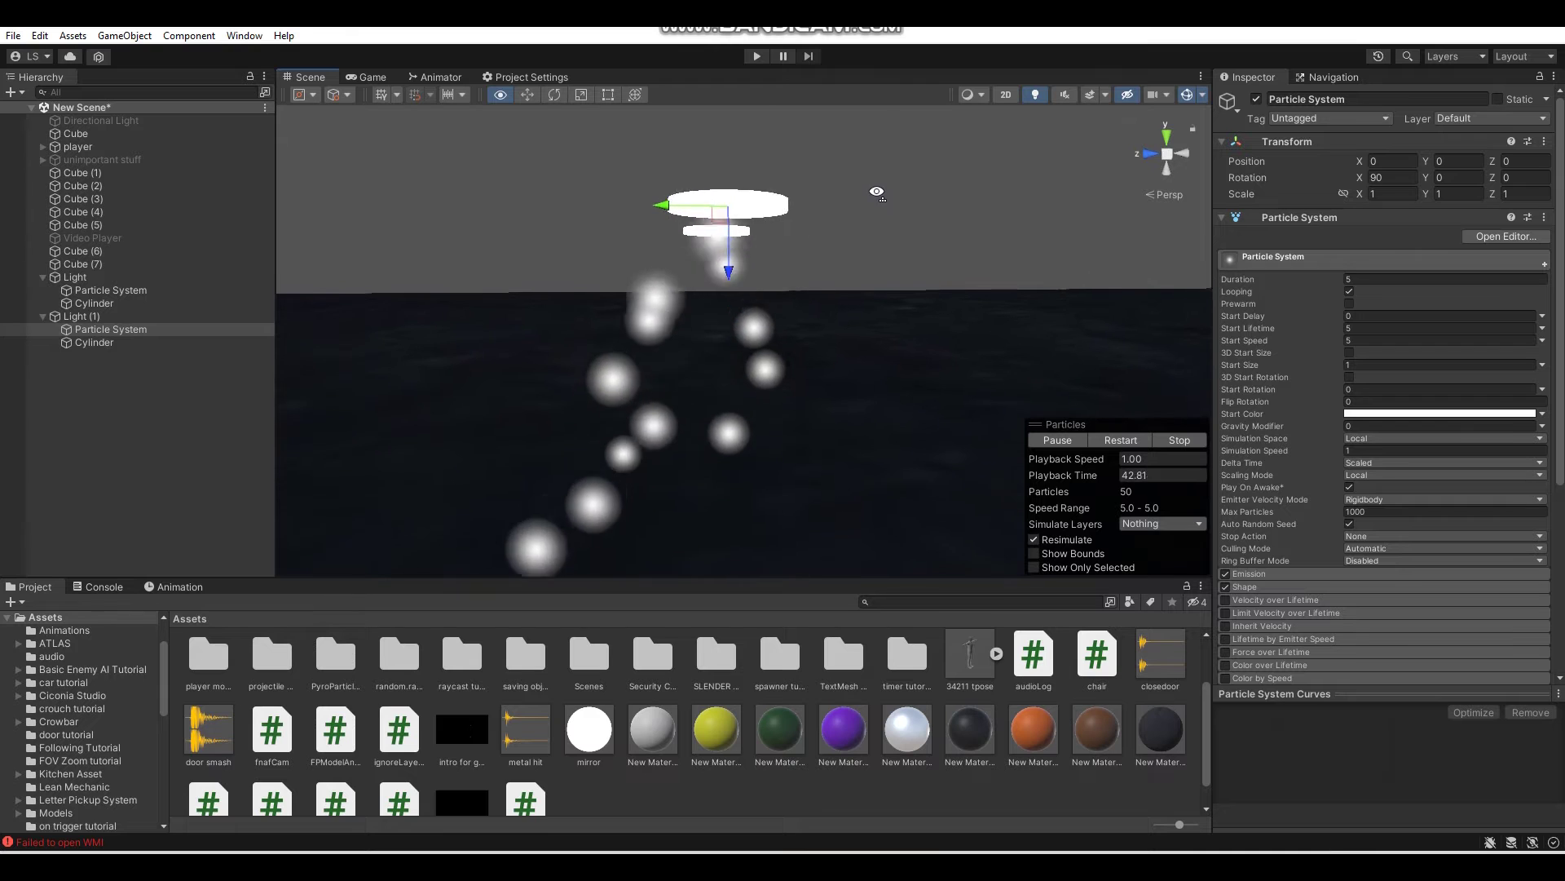
Enable and then disable Prewarm on the new Particle System, and preview its emission from the start without it.
click(1350, 304)
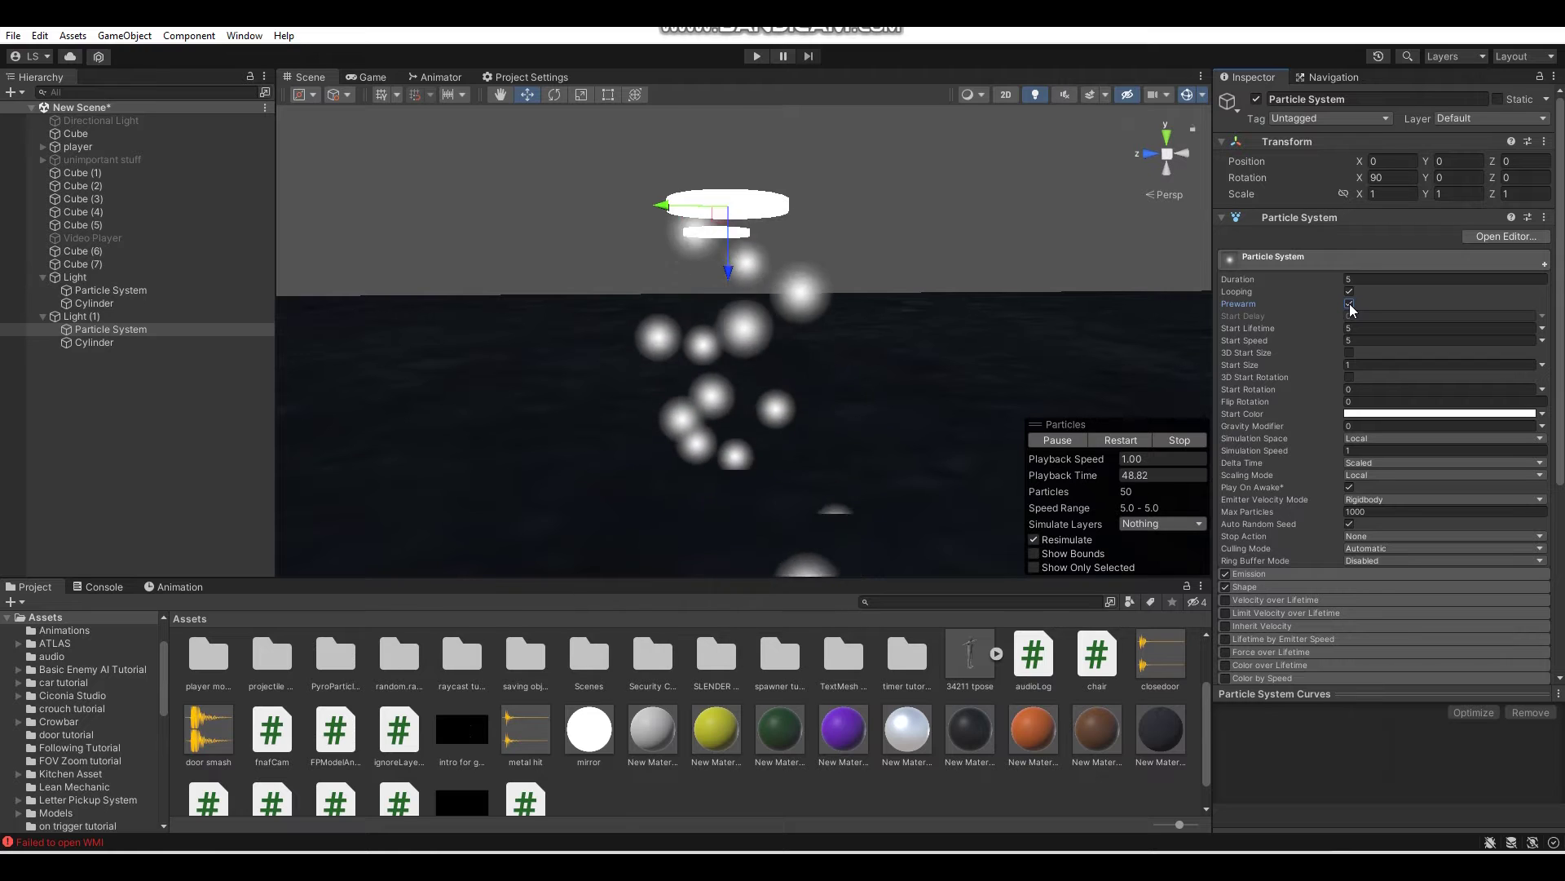
click(1176, 441)
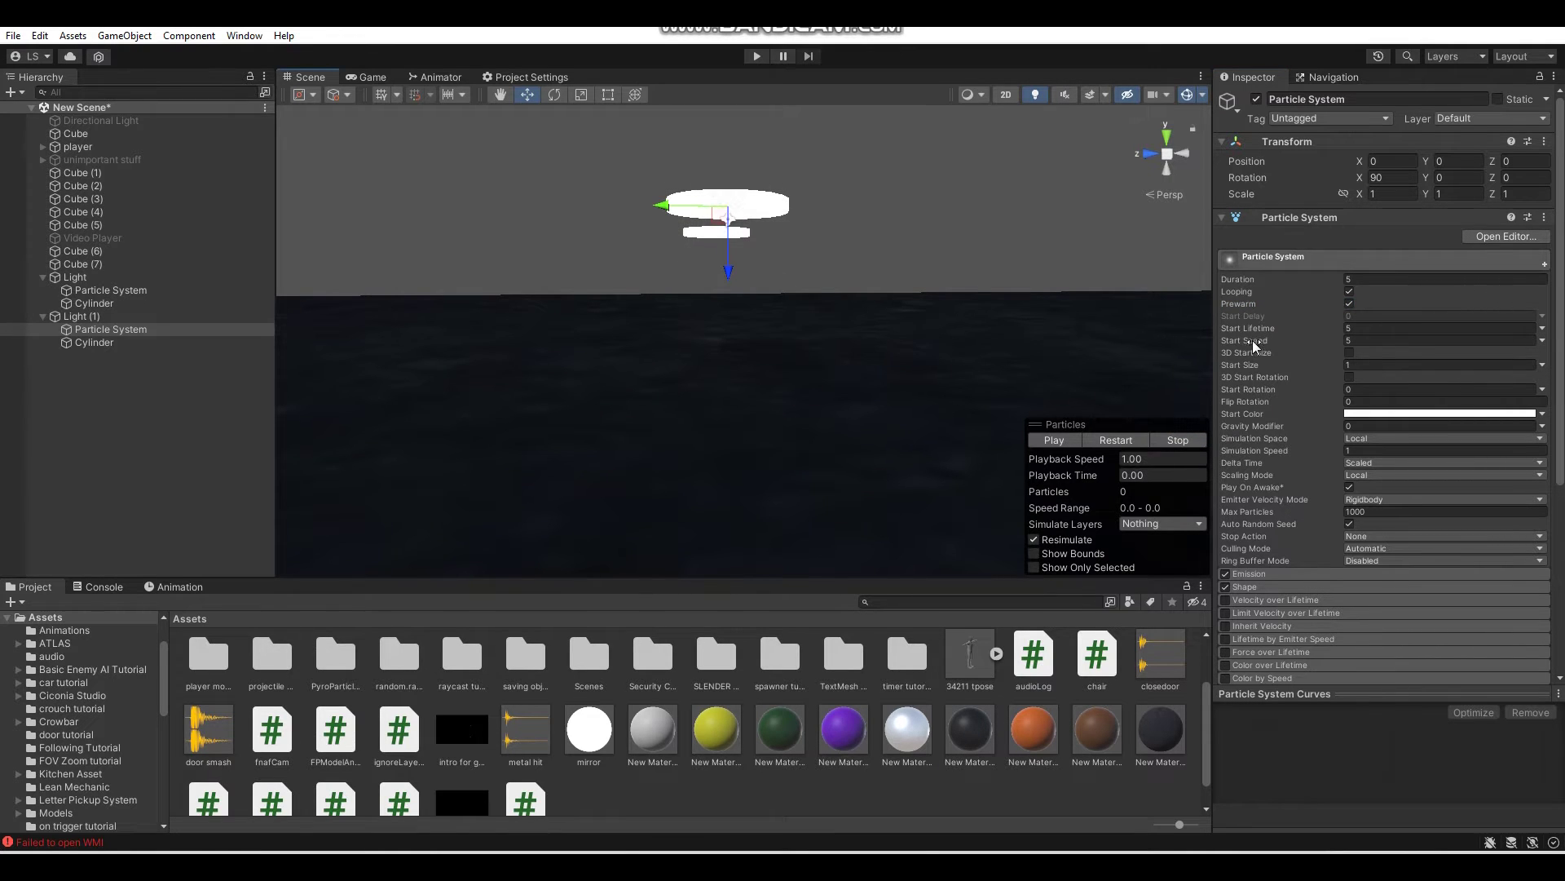
click(1350, 303)
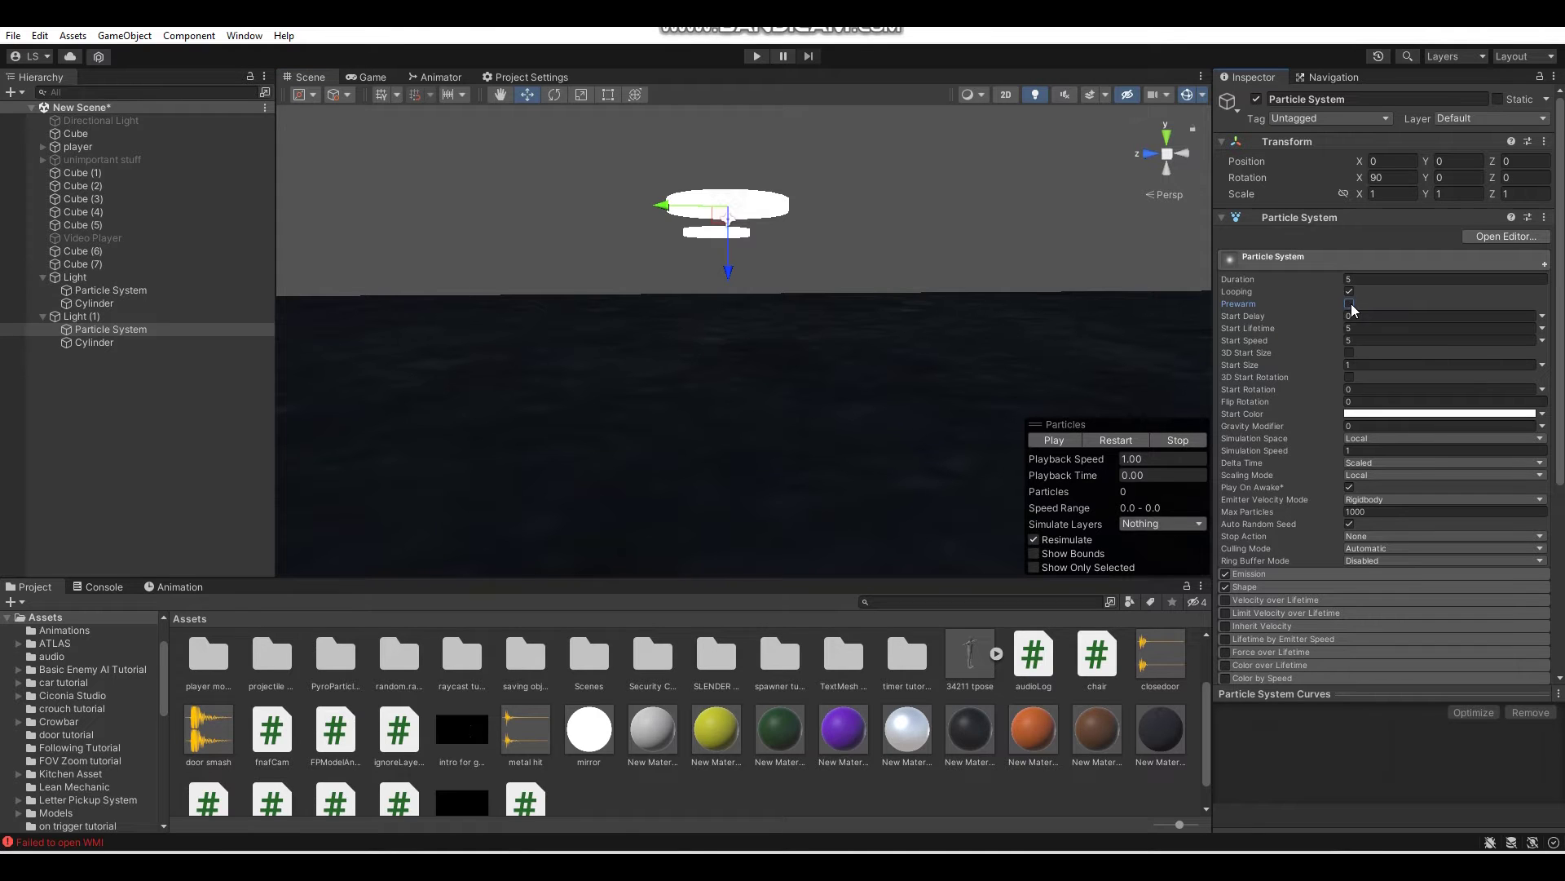
click(1056, 440)
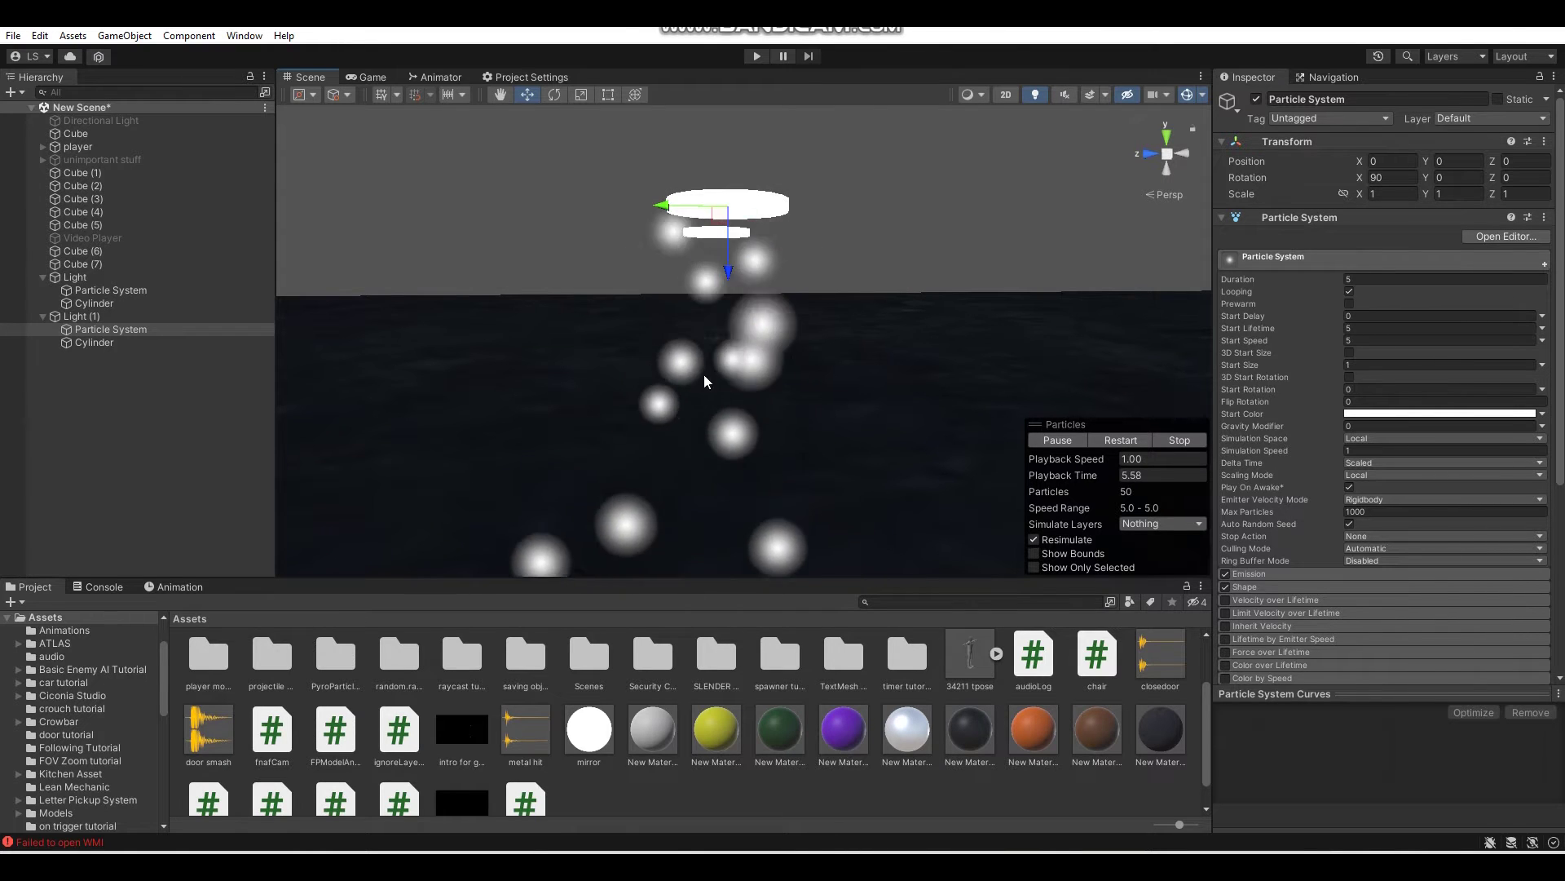
click(1176, 440)
Enable Prewarm, replay the particle preview twice from the start, and turn Prewarm back off.
click(1351, 304)
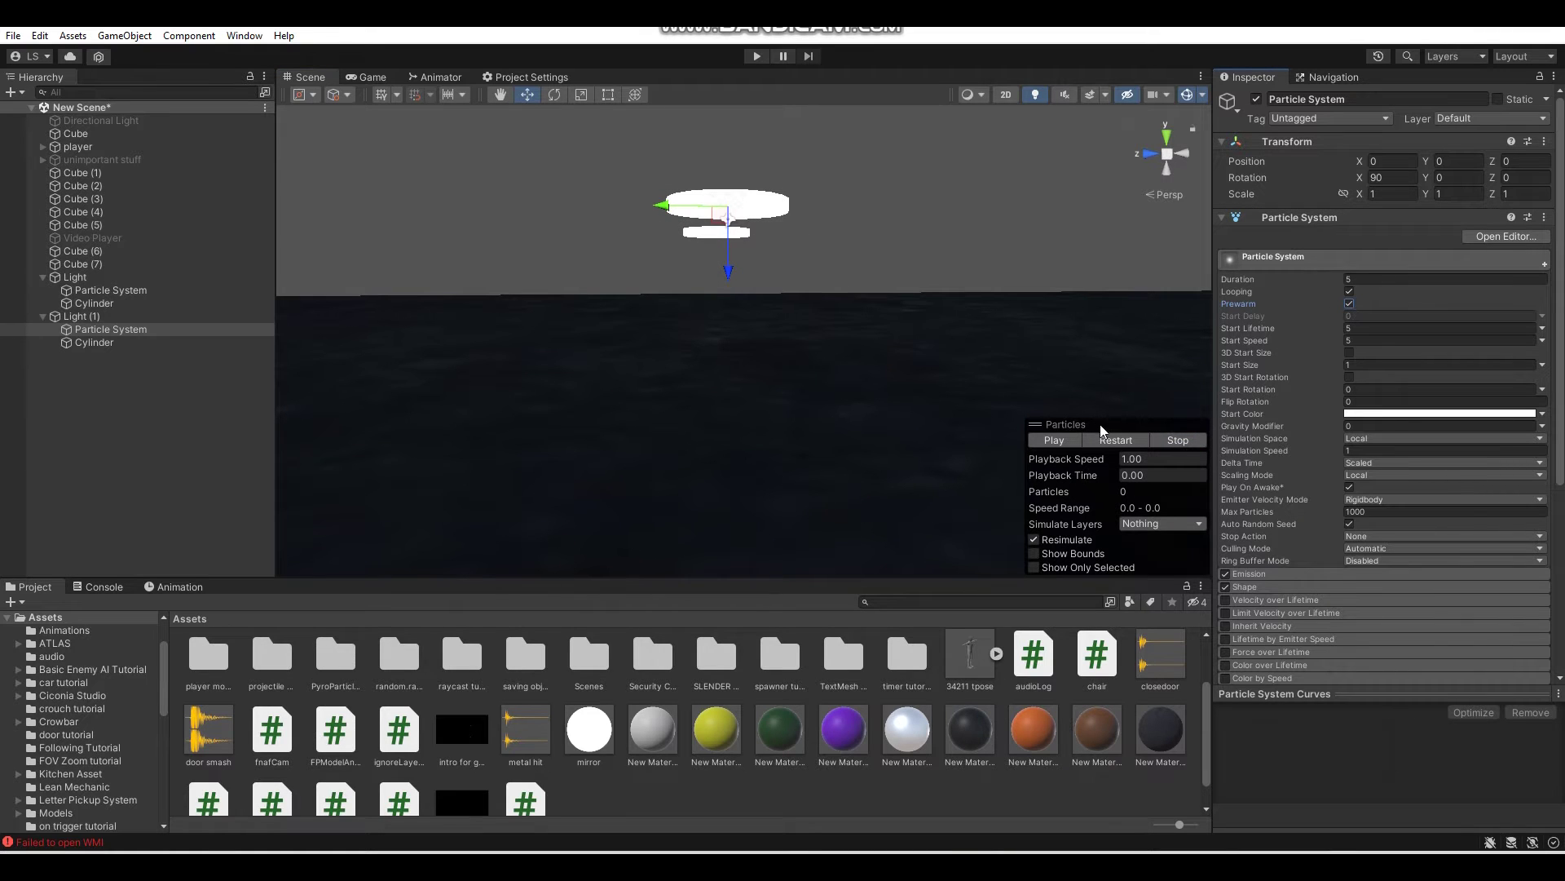
click(1073, 440)
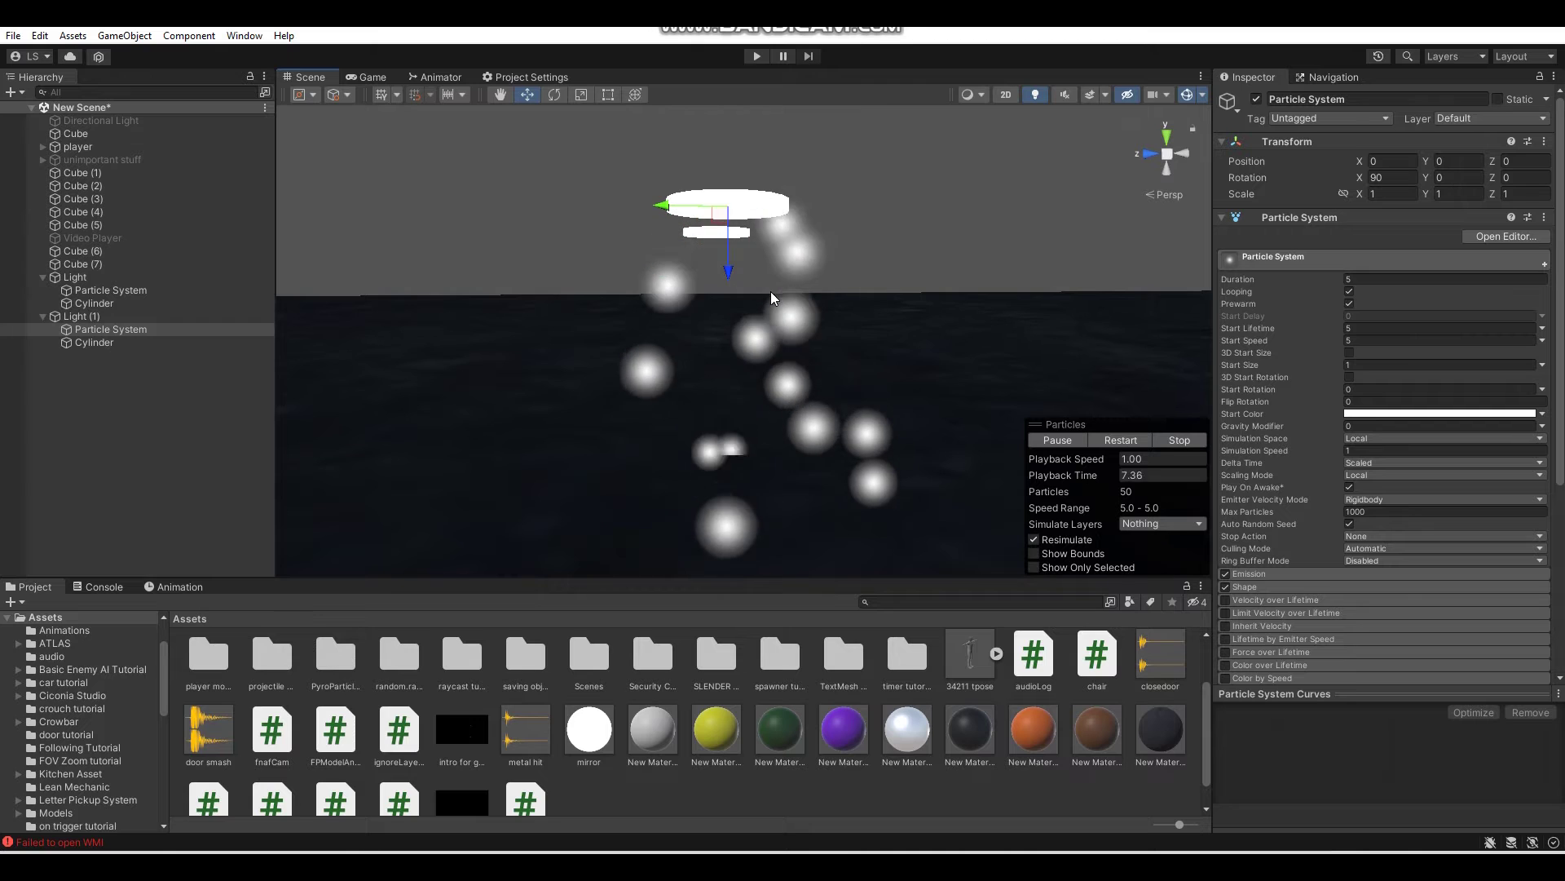
click(1166, 441)
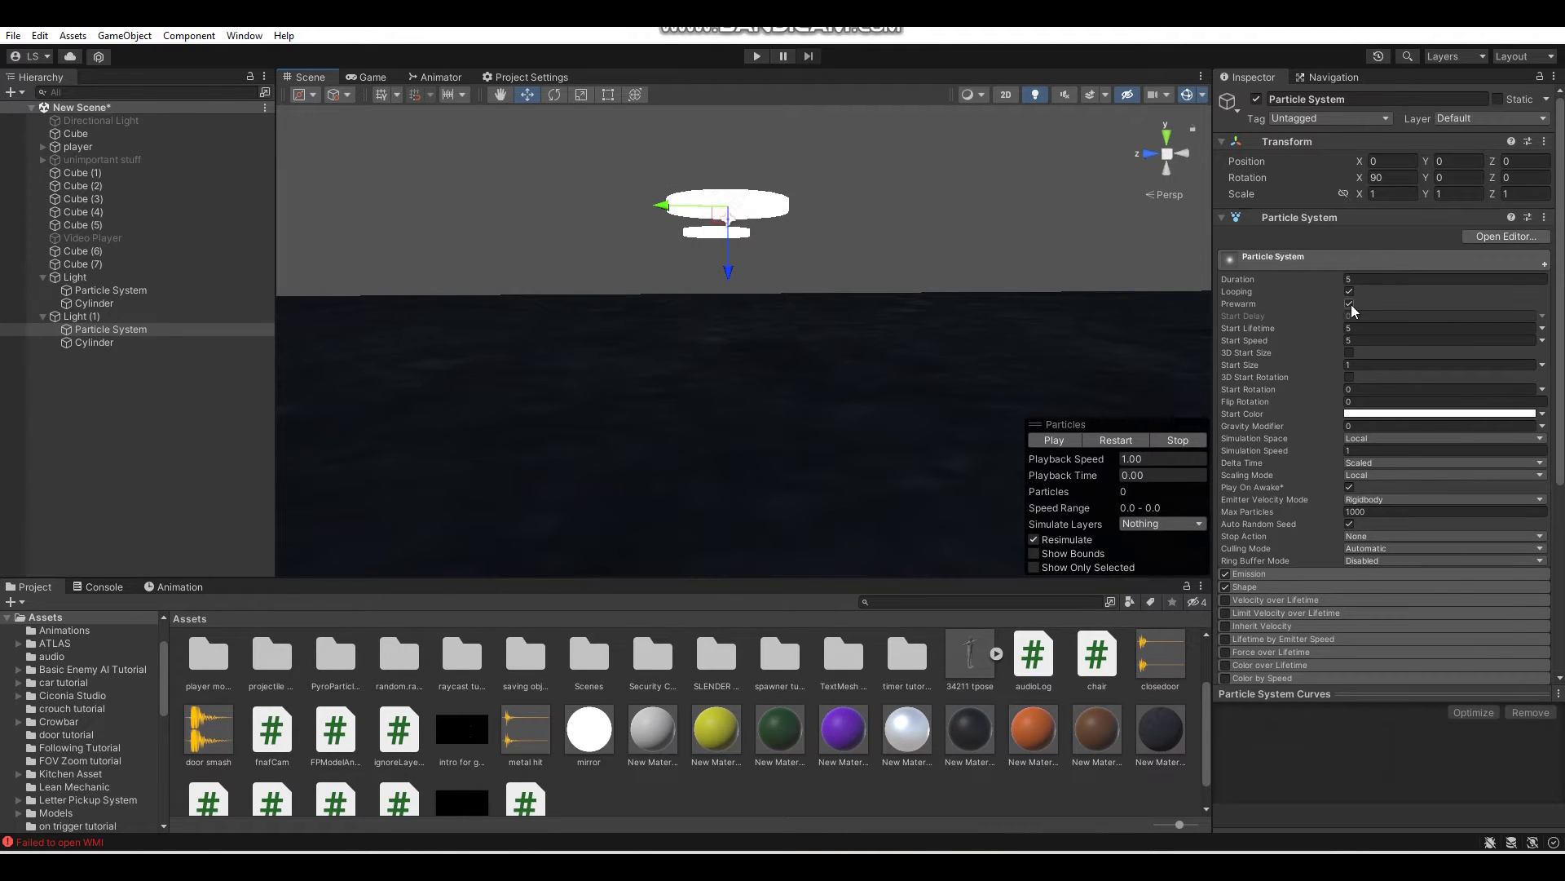
click(1054, 440)
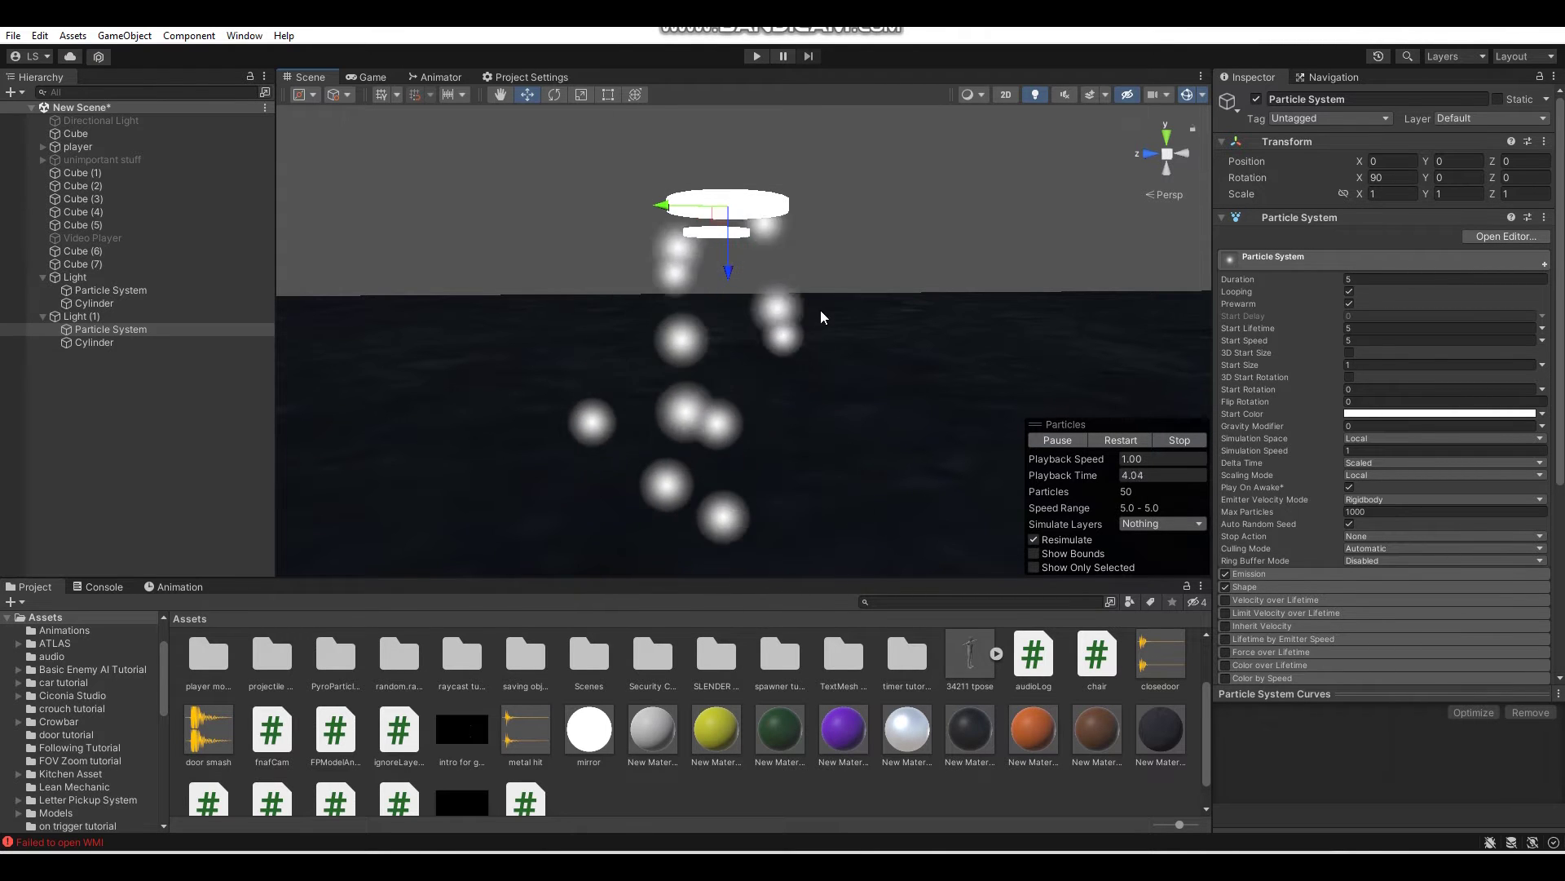
click(1159, 438)
click(1349, 303)
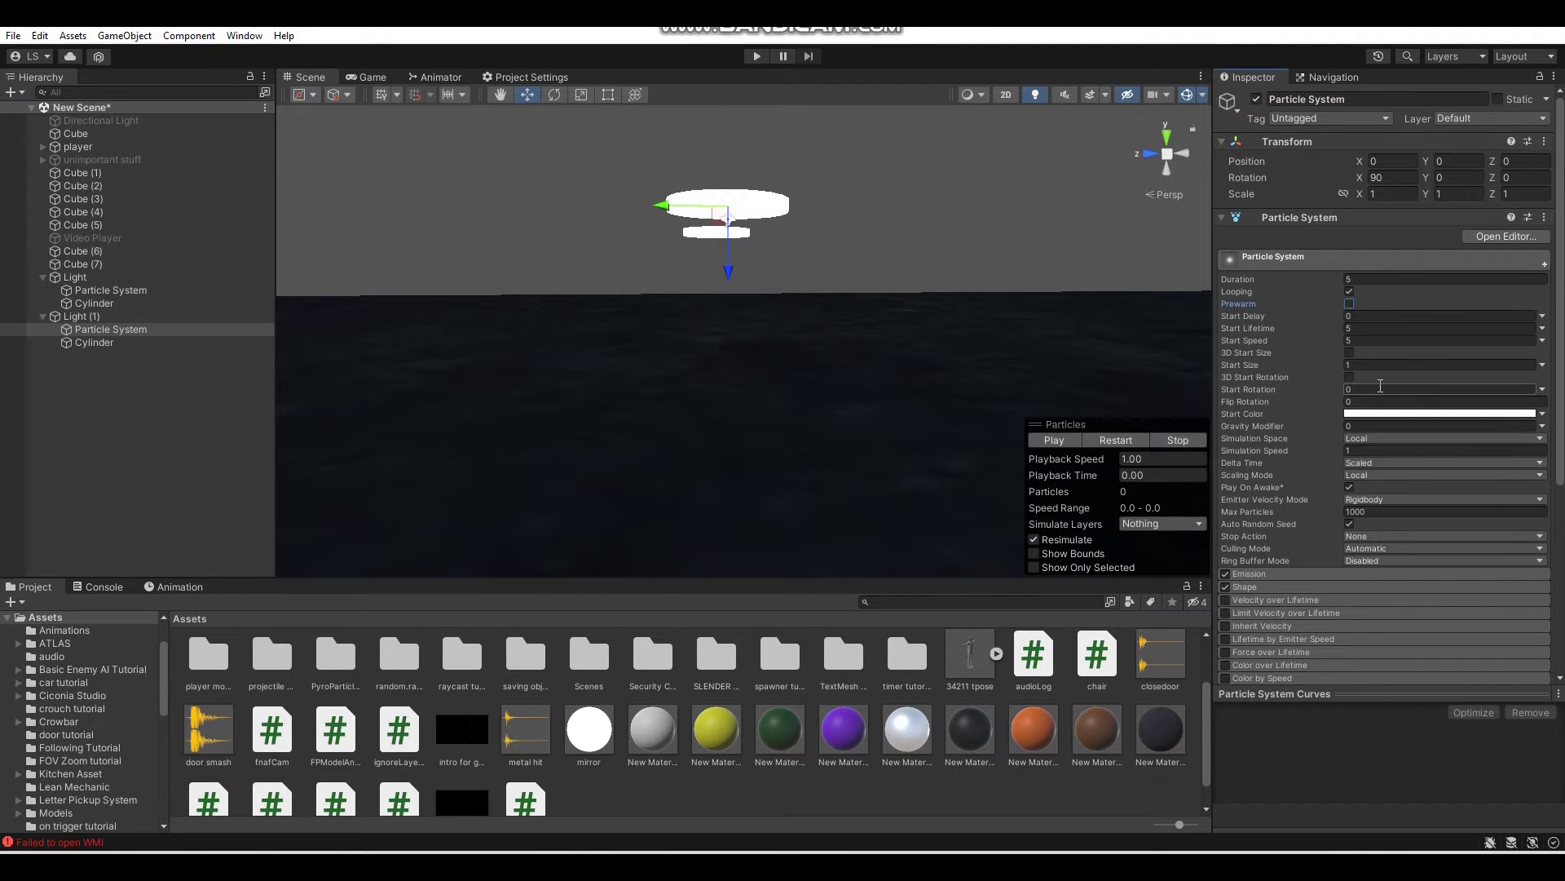
Play the new Particle System's preview from the start with Prewarm off, and stop it.
right_drag(1065, 442, 1028, 282)
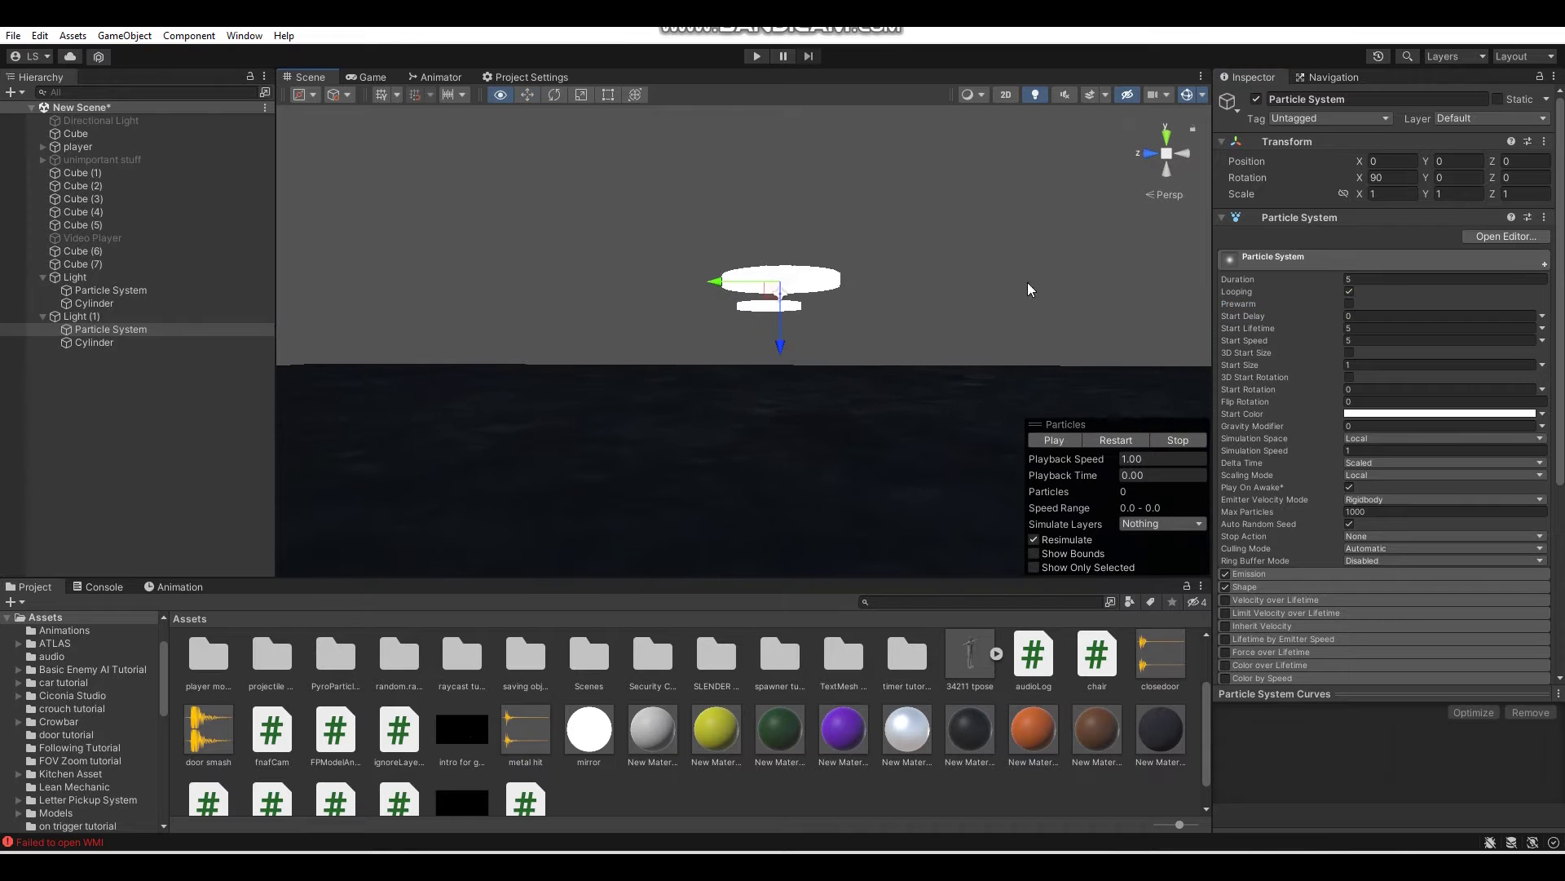
click(1059, 439)
right_drag(1055, 438, 976, 371)
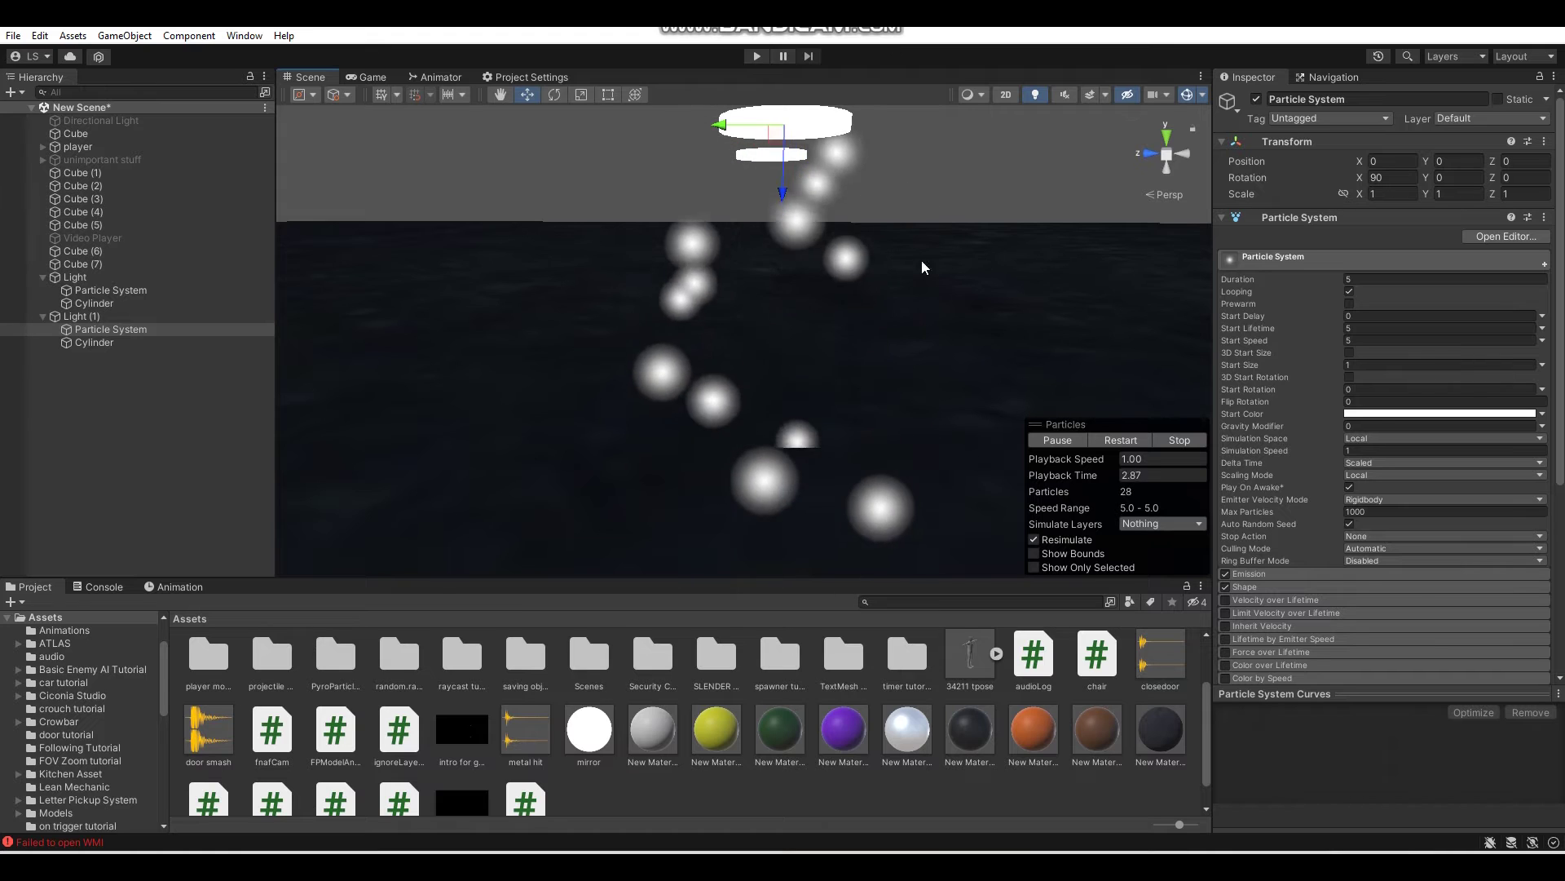
click(1169, 437)
Enable Prewarm on the new Particle System and replay its preview from the start.
click(1349, 304)
click(1056, 439)
right_drag(859, 353, 897, 318)
click(1196, 439)
click(1068, 442)
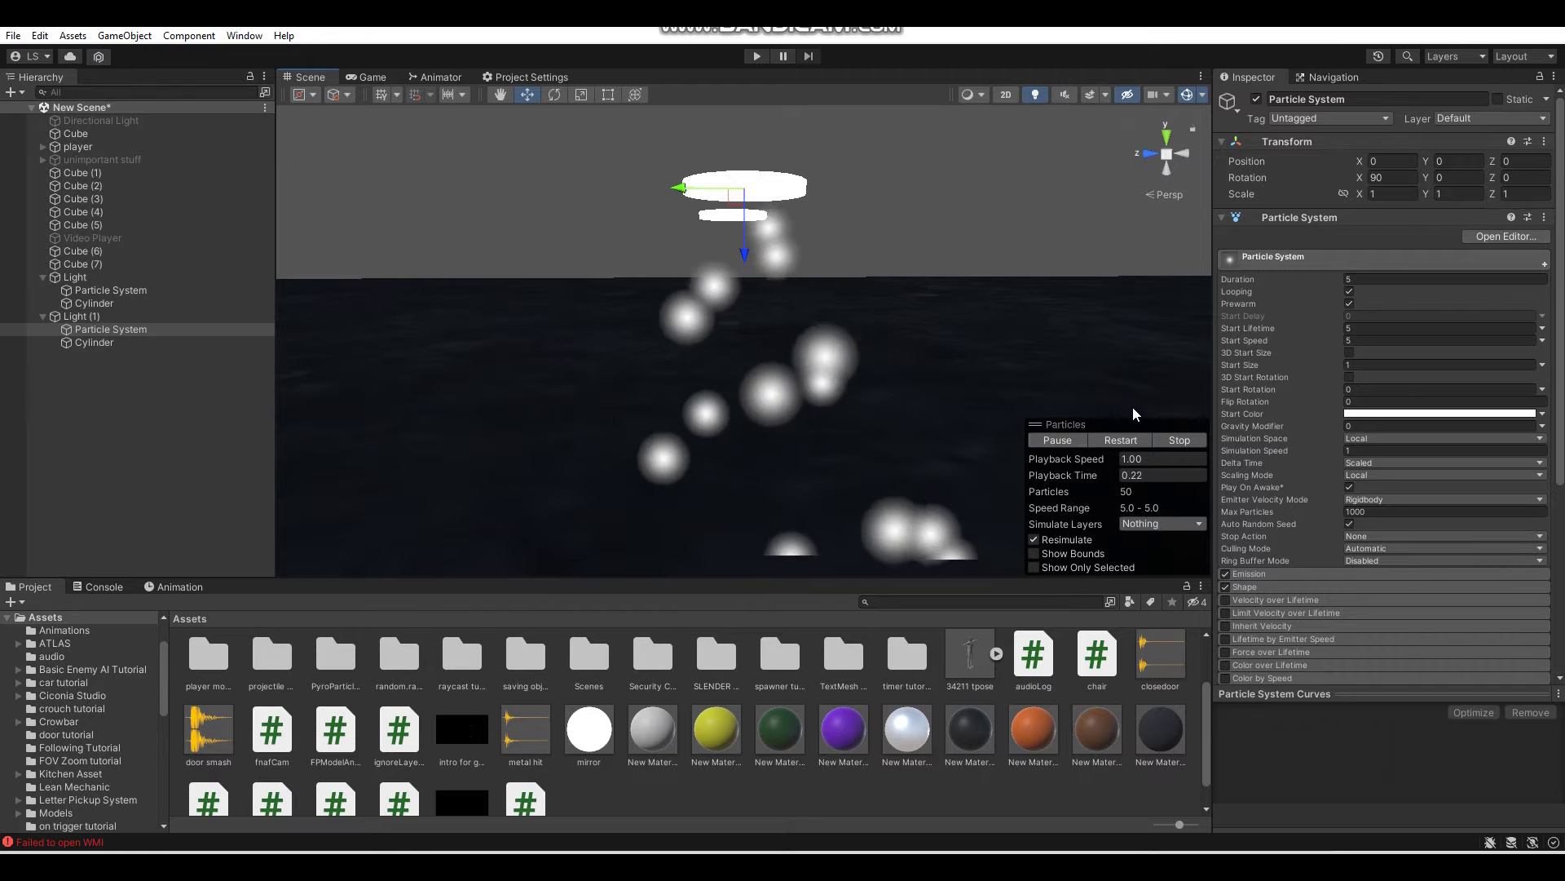
Set the new Particle System's Simulation Speed to 0.2.
click(1360, 450)
text(0.2)
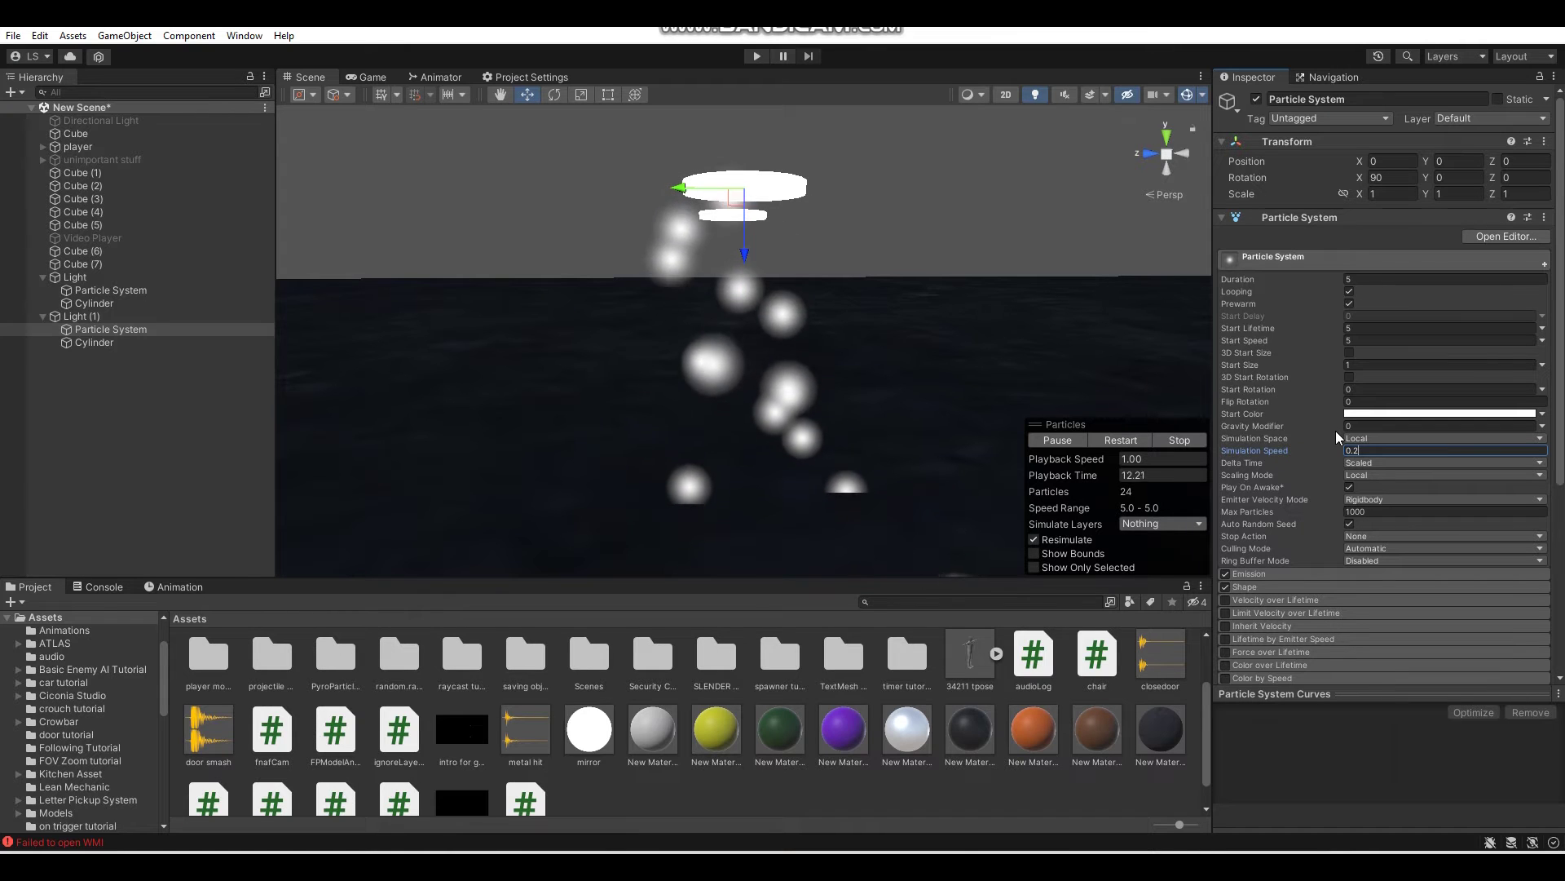
key(BackSpace)
text(1)
key(BackSpace)
text(2)
Compare the particle emission of the finished Particle System under Light with the new one under Light (1).
mouse_move(965, 190)
right_down()
mouse_move(950, 175)
mouse_move(1011, 181)
mouse_move(982, 184)
right_up()
key(w)
click(151, 290)
right_drag(680, 348, 684, 353)
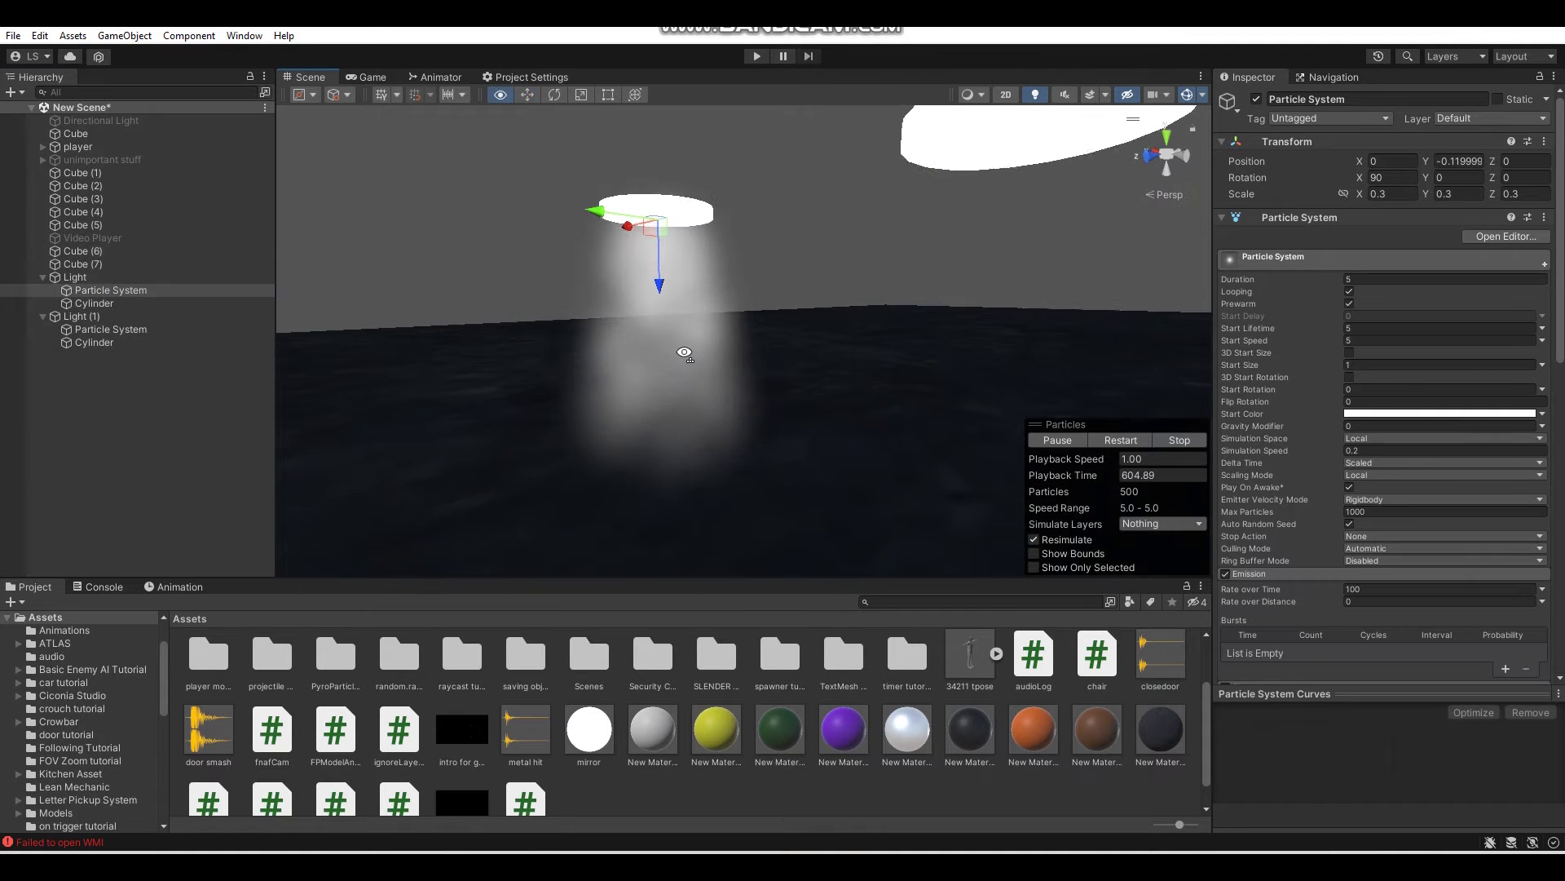
key(f)
alt+drag(746, 315, 823, 312)
key(s)
click(183, 329)
right_drag(752, 297, 784, 323)
alt+drag(785, 324, 771, 296)
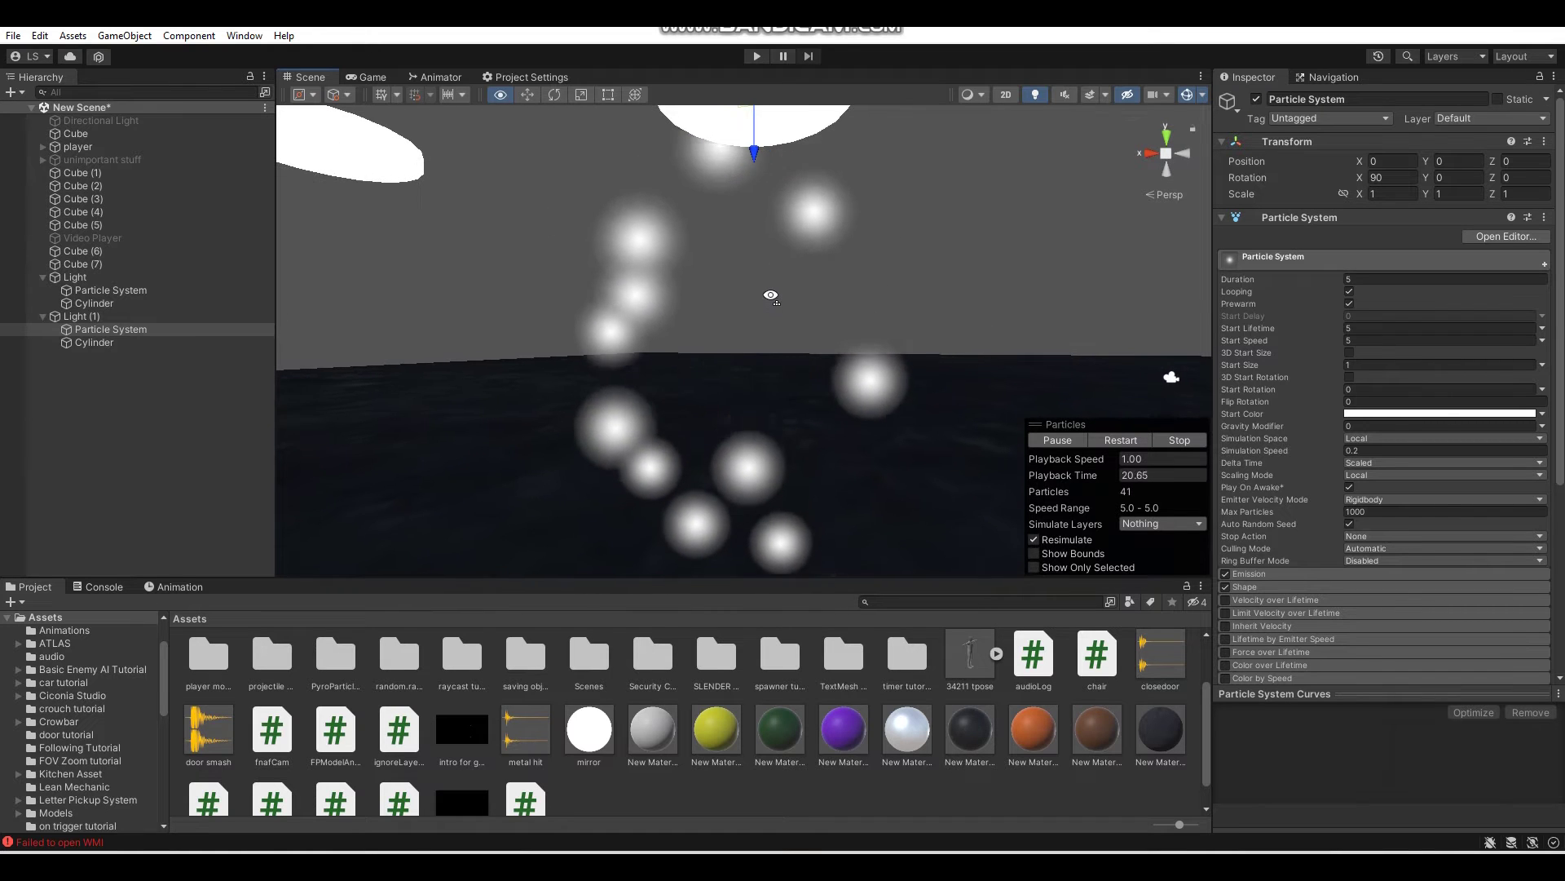
right_drag(770, 295, 771, 295)
key(s)
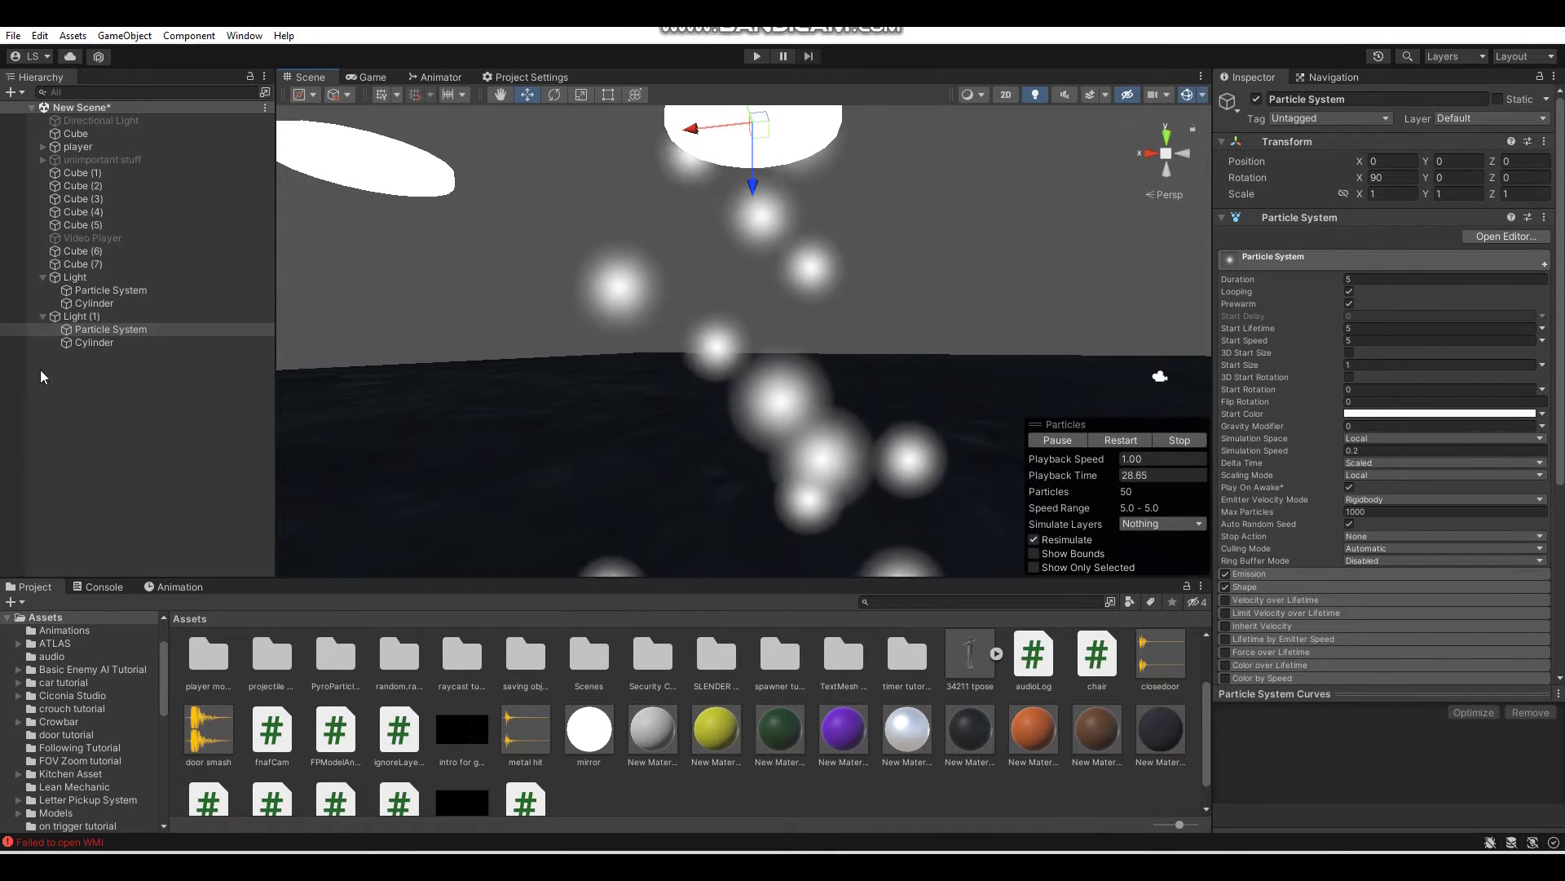
click(111, 290)
key(f)
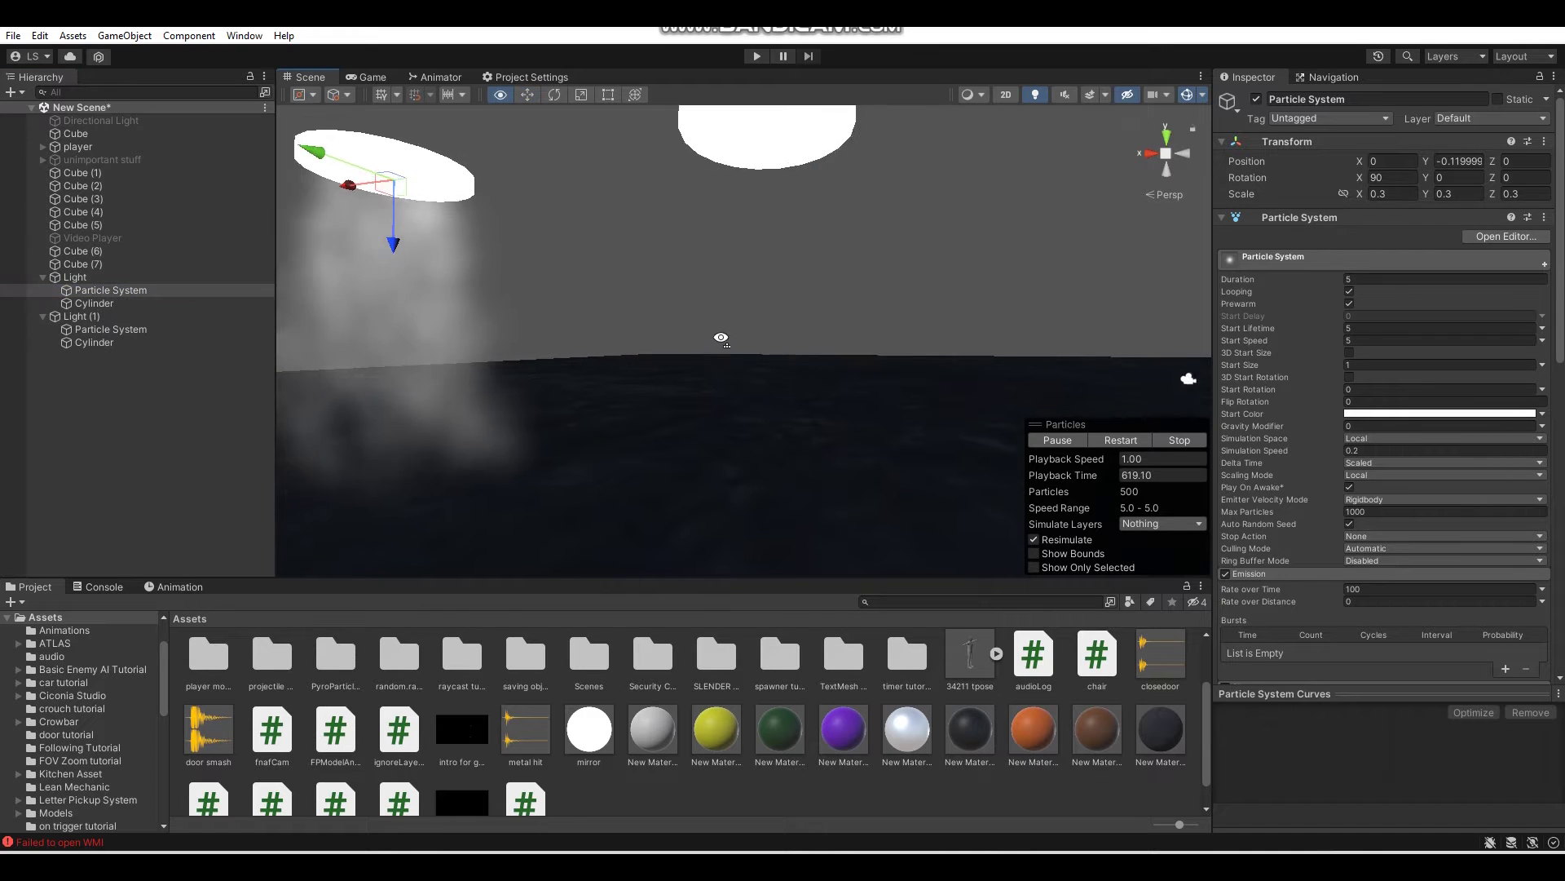
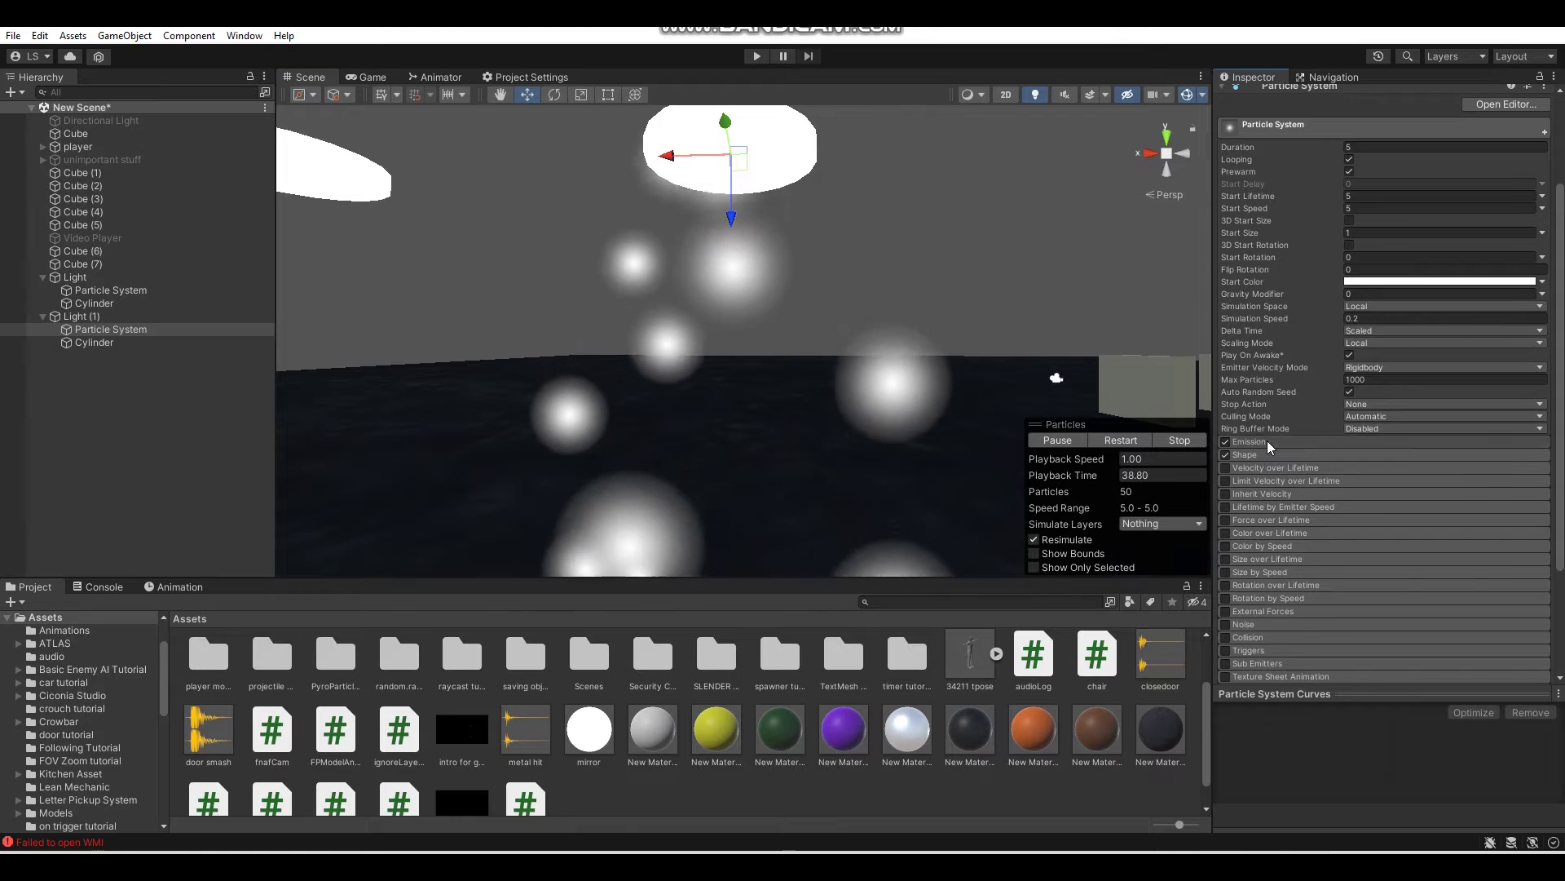
Set the new Particle System's emission Rate over Time to 100, keeping Max Particles at 1000.
mouse_move(968, 405)
right_down()
mouse_move(824, 389)
mouse_move(951, 410)
right_up()
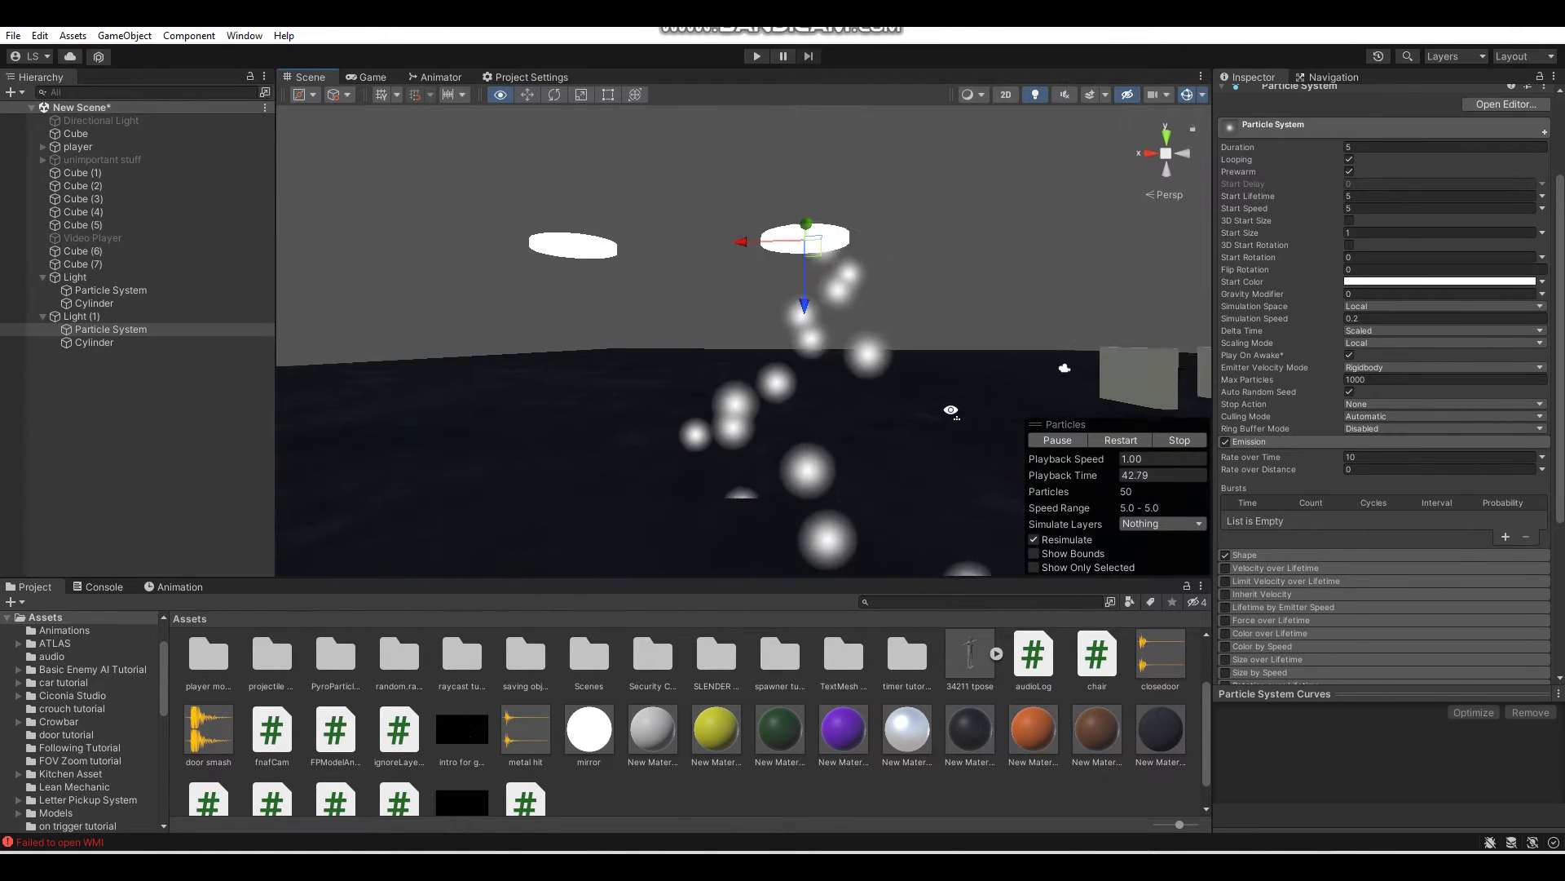
text(0)
mouse_move(652, 367)
right_down()
mouse_move(690, 392)
mouse_move(665, 358)
mouse_move(662, 312)
mouse_move(644, 394)
mouse_move(645, 363)
right_up()
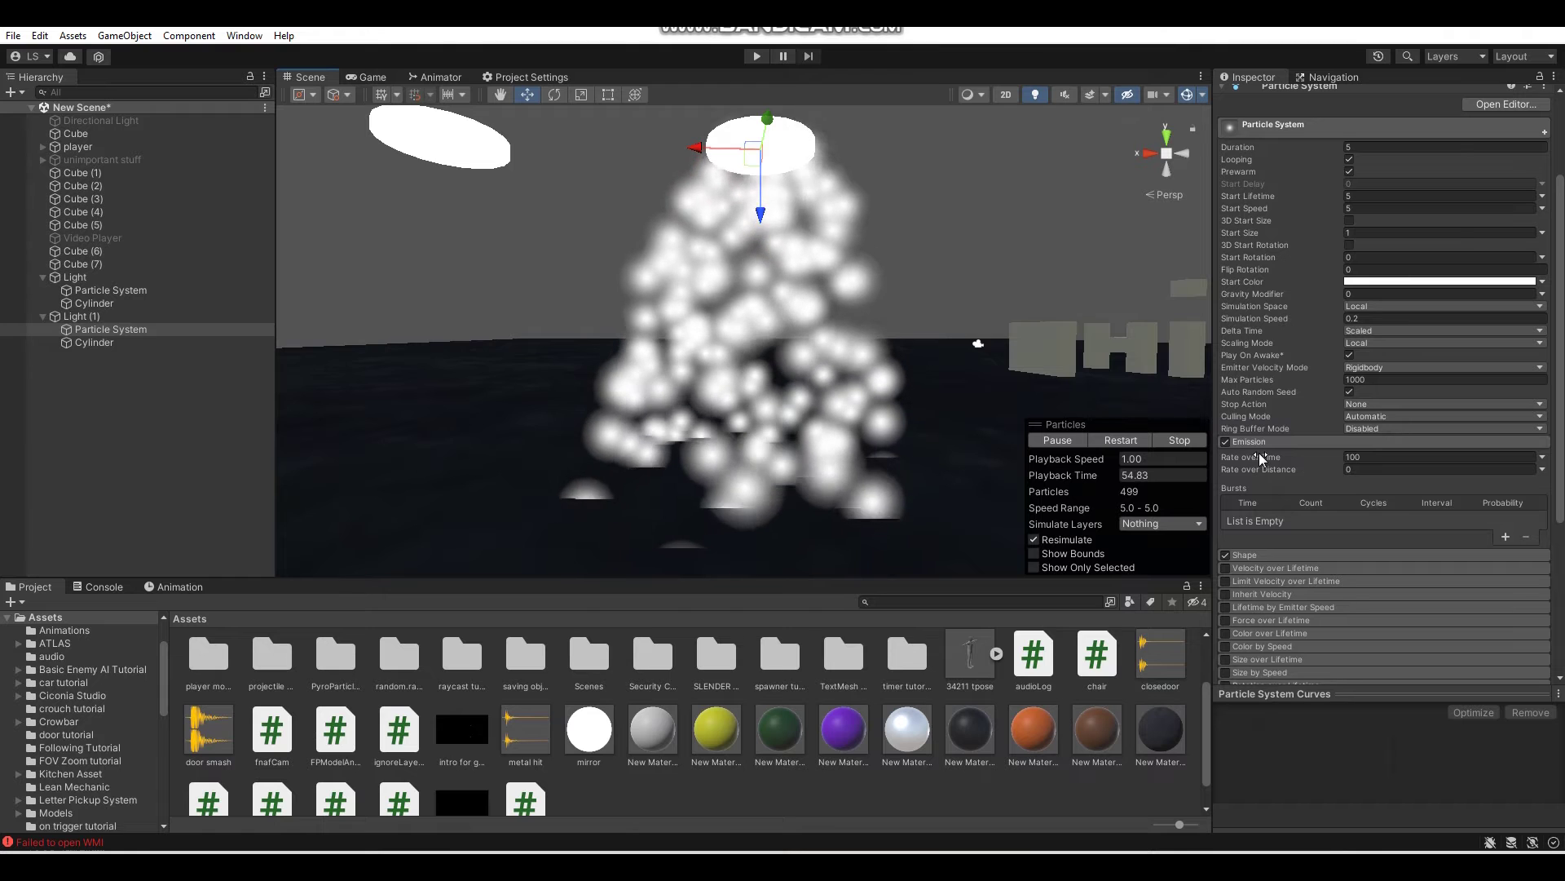
click(1363, 380)
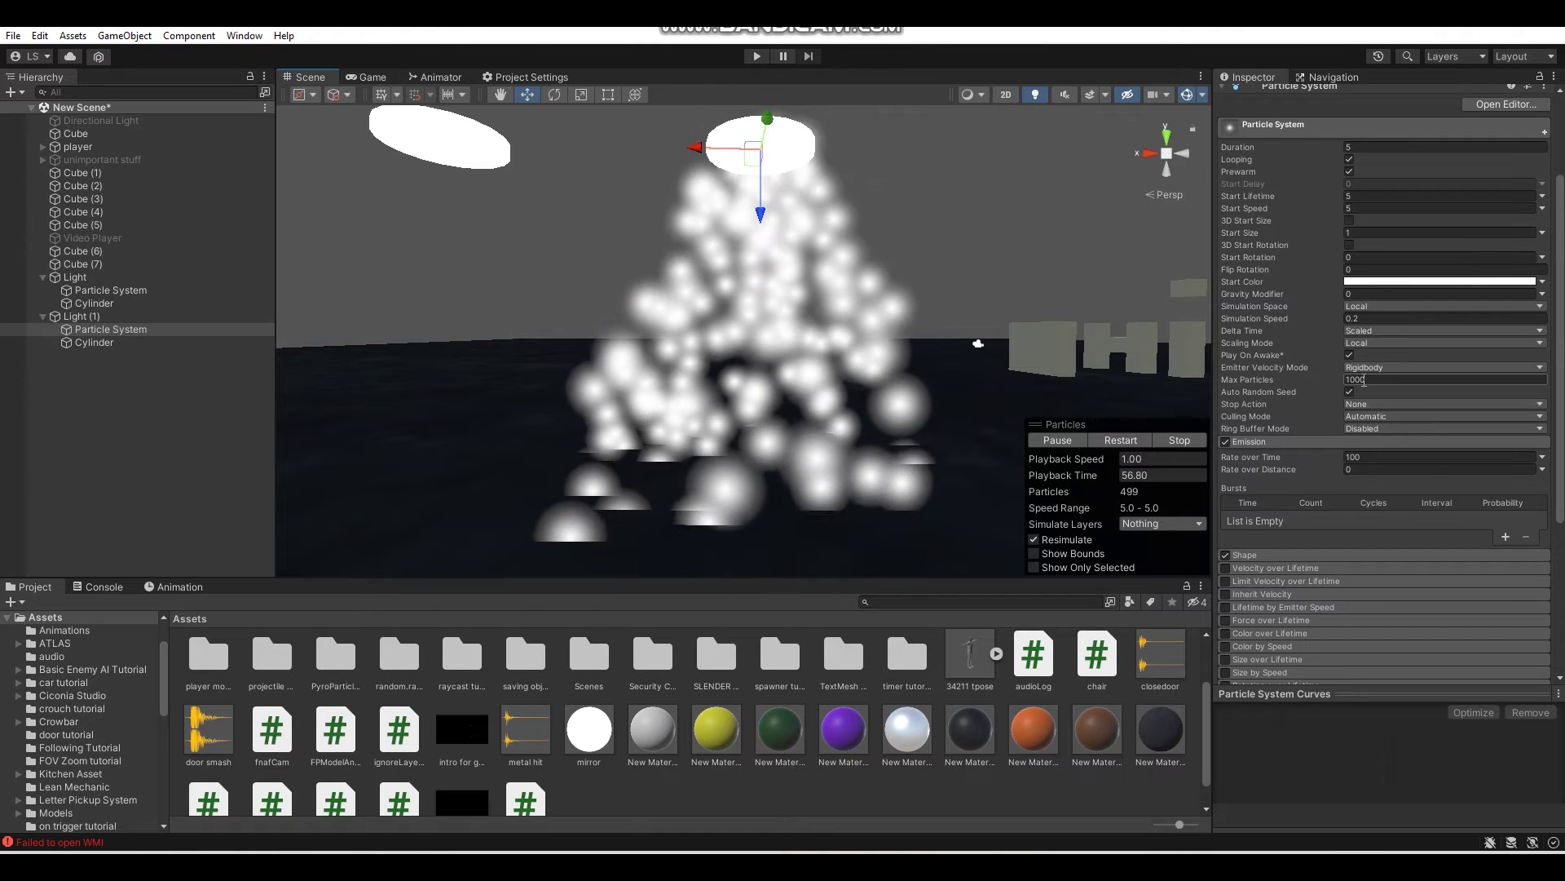
key(Return)
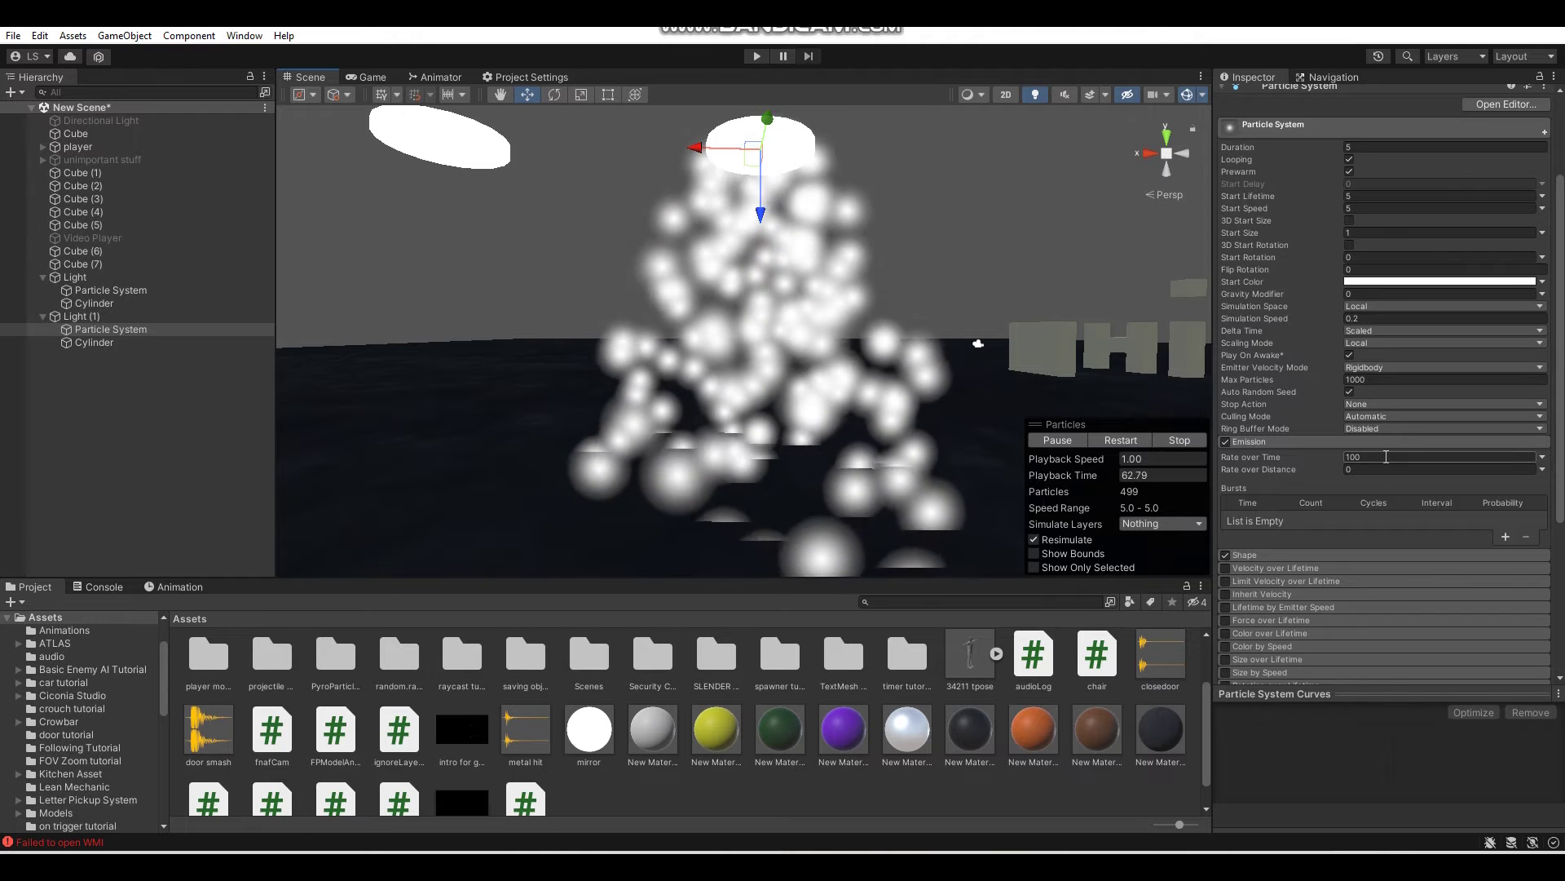
Try a Rate over Time of 500 on the new Particle System, restart its preview and view the denser beam.
click(1386, 457)
text(5)
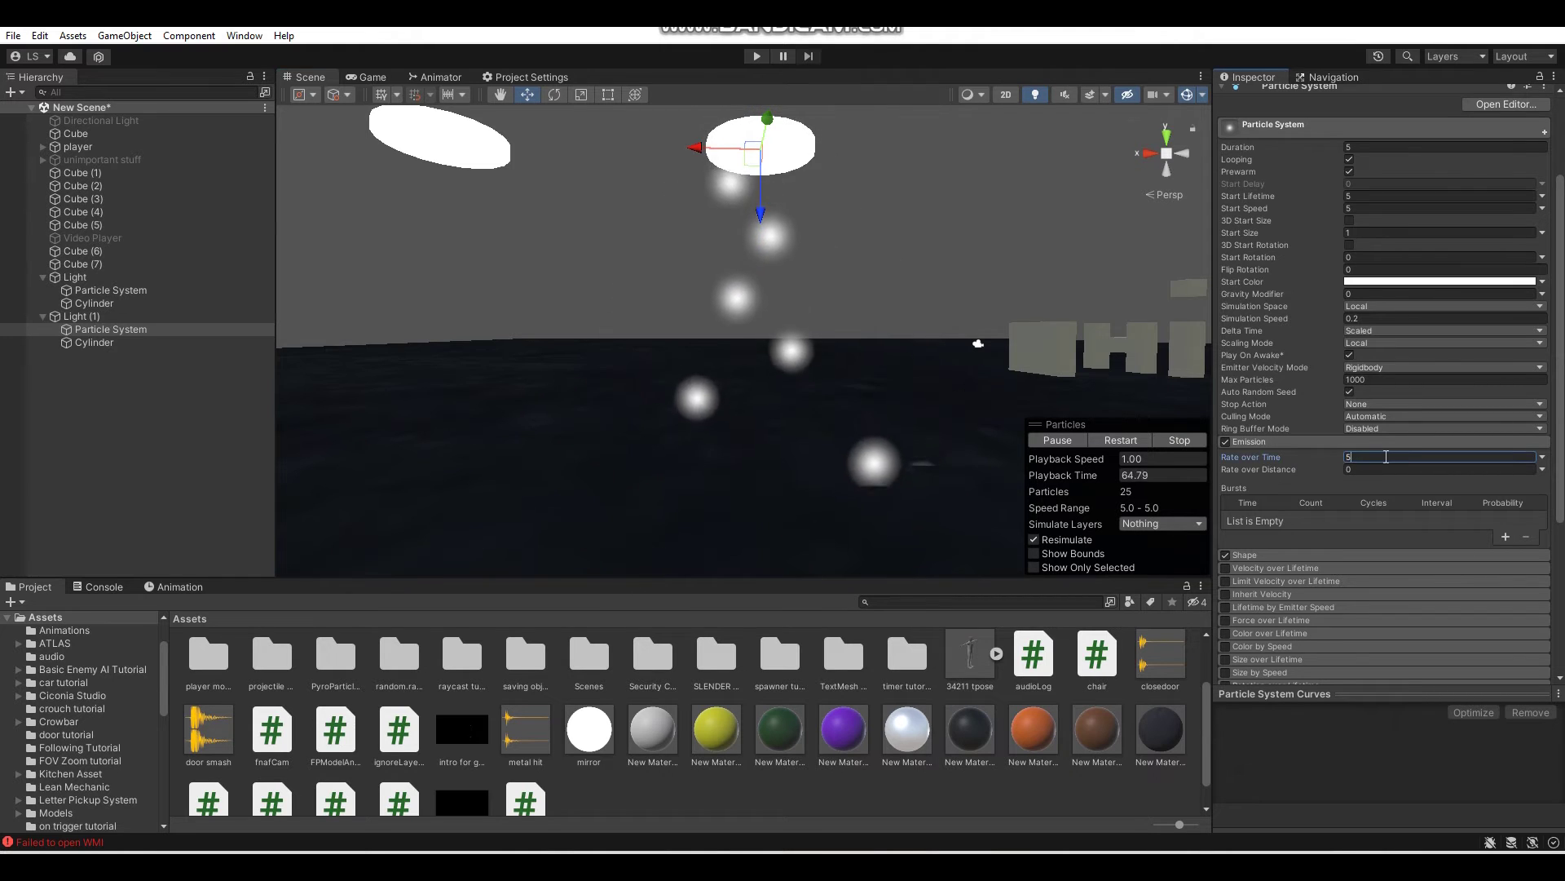
text(00)
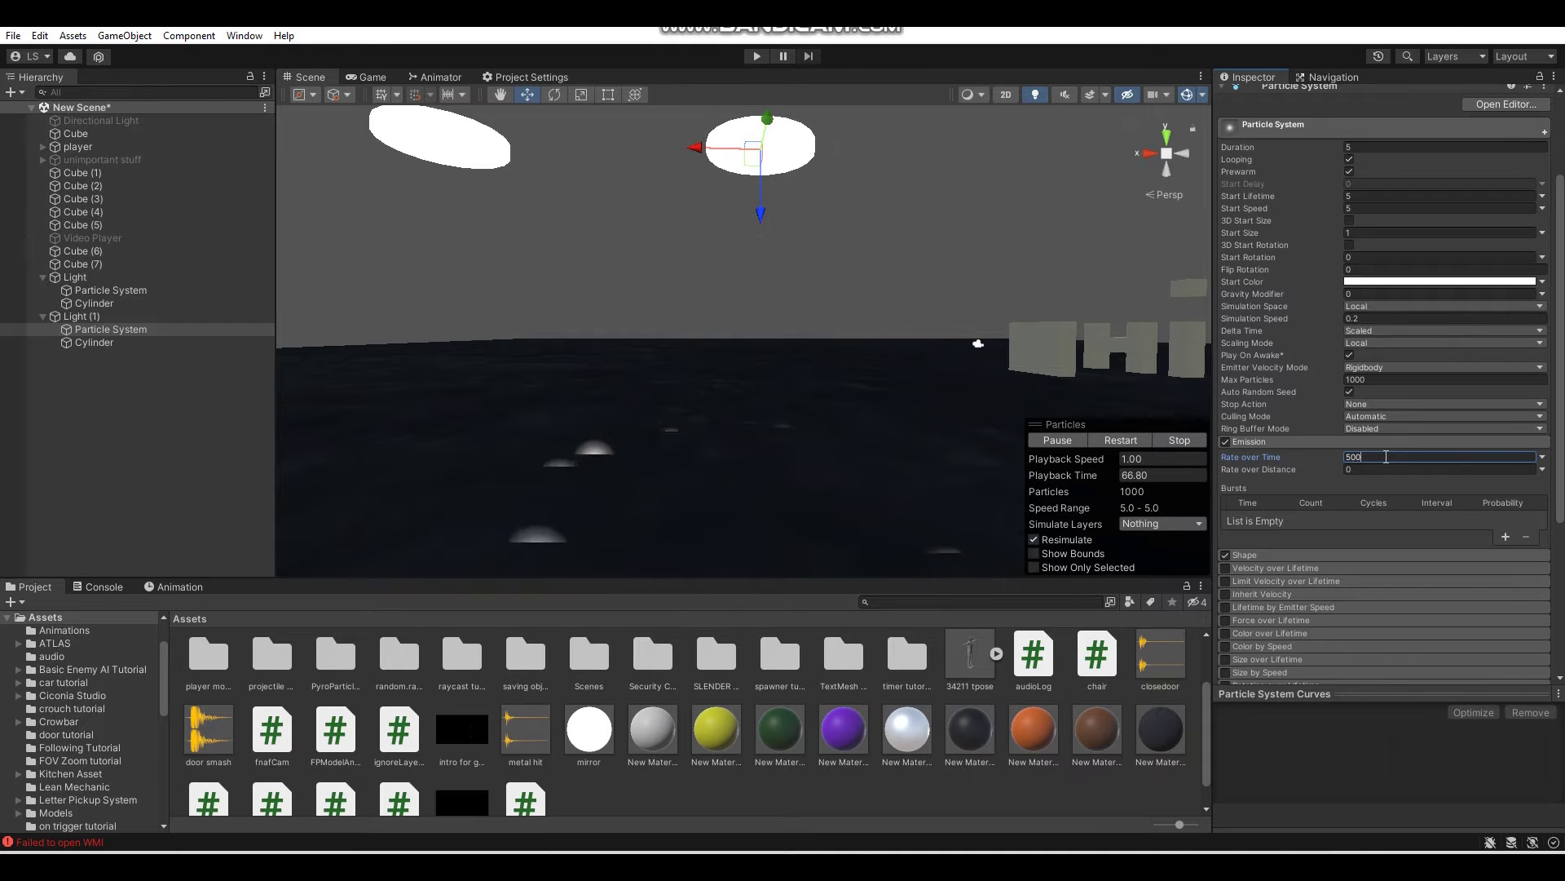
right_drag(867, 383, 871, 303)
key(w)
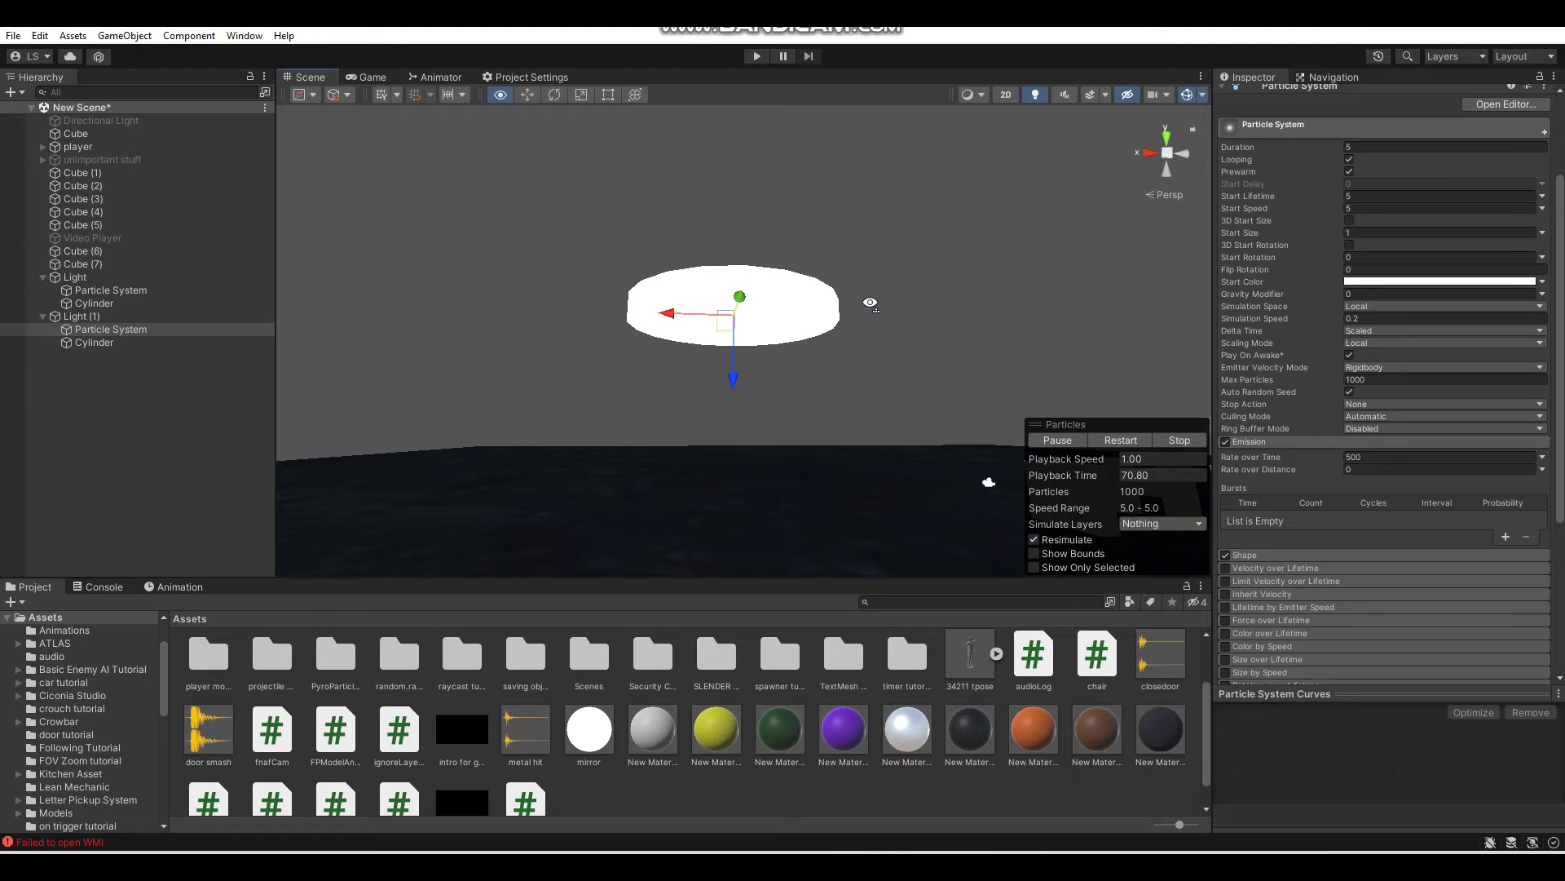
click(1074, 439)
right_drag(803, 313, 755, 350)
key(s)
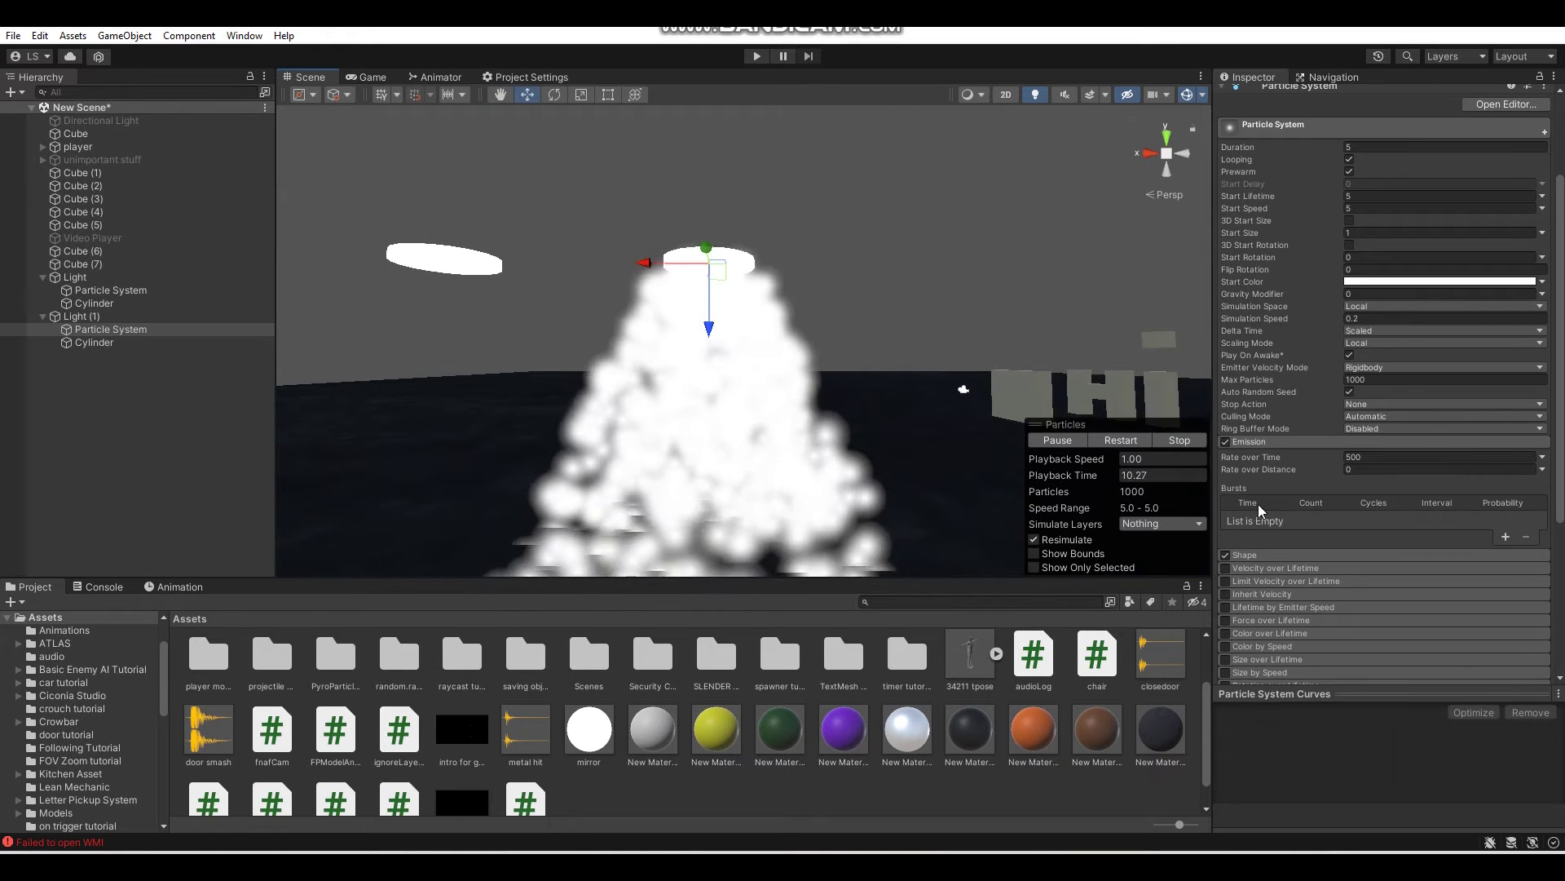
right_drag(802, 347, 804, 261)
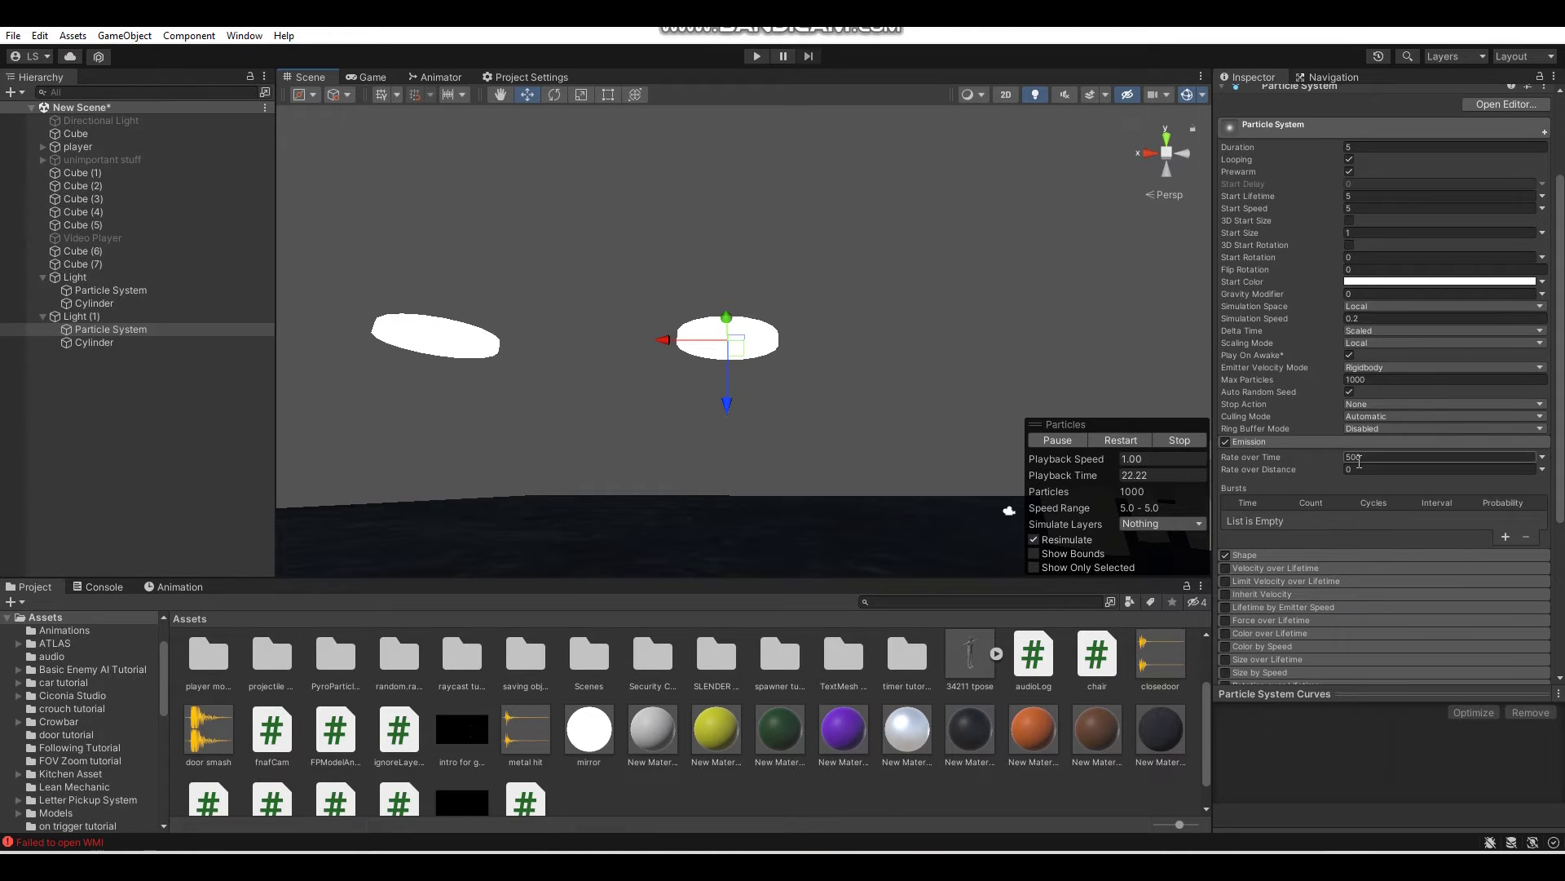
right_drag(865, 340, 875, 471)
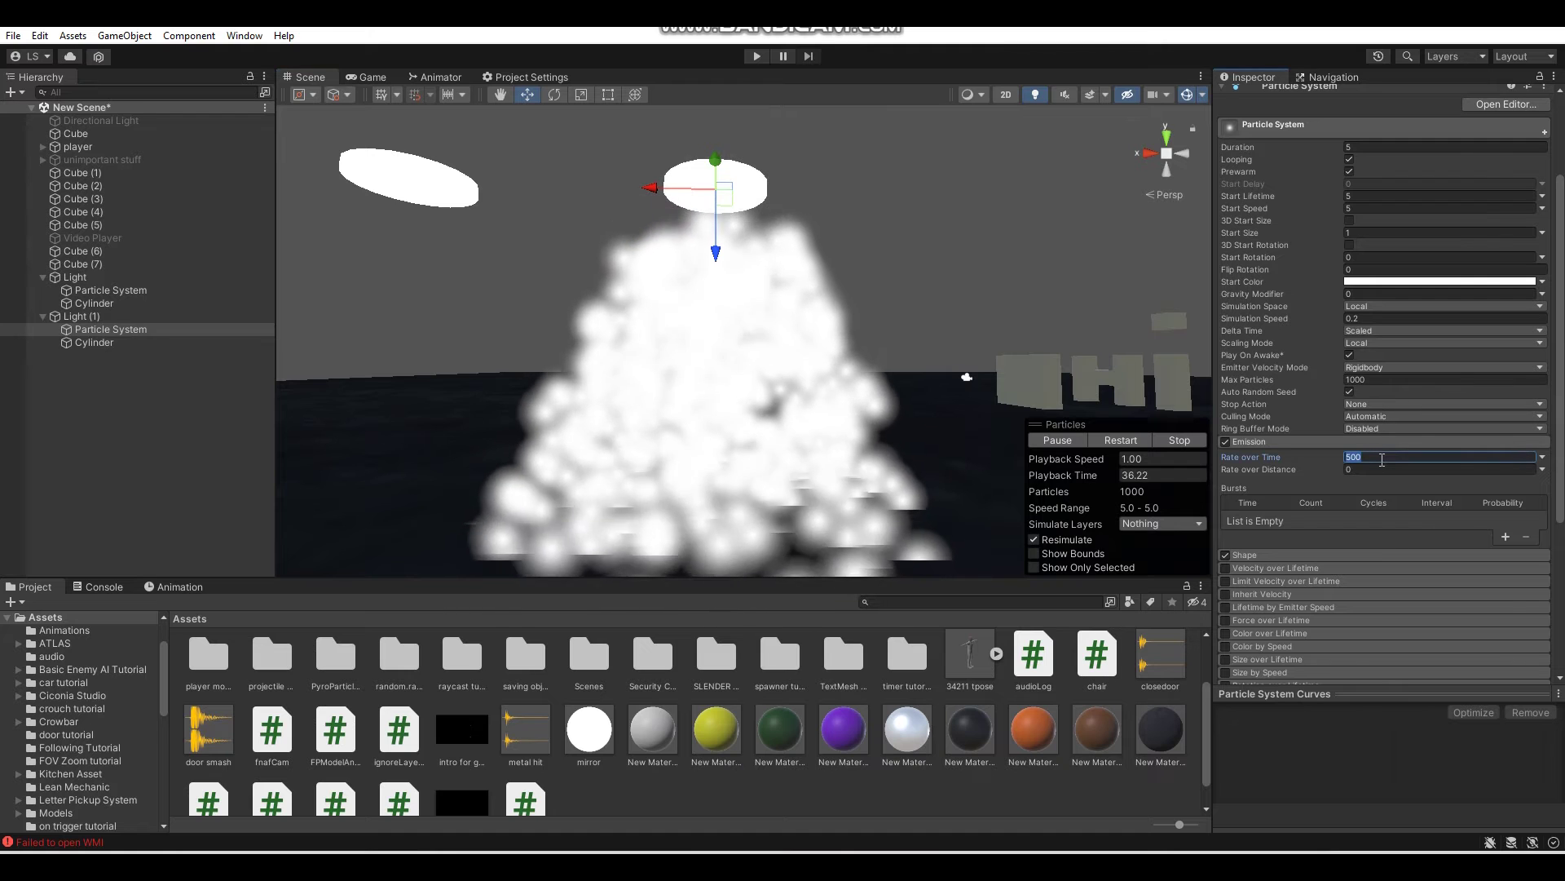
Return the new Particle System's Rate over Time to 100 and check the beam from several distances.
text(100)
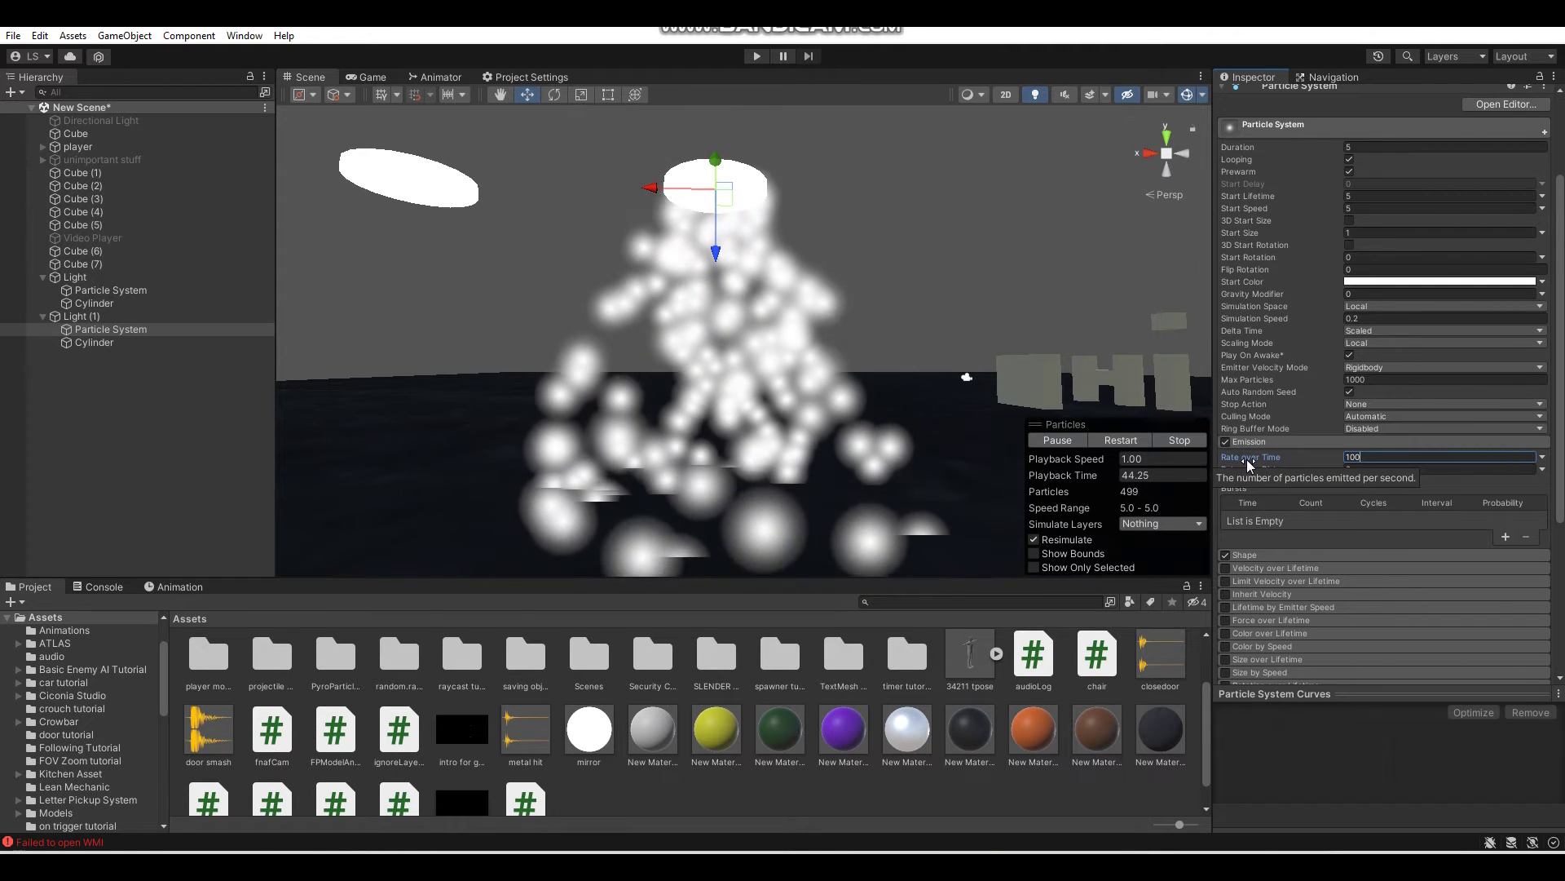
right_drag(893, 305, 926, 326)
key(s)
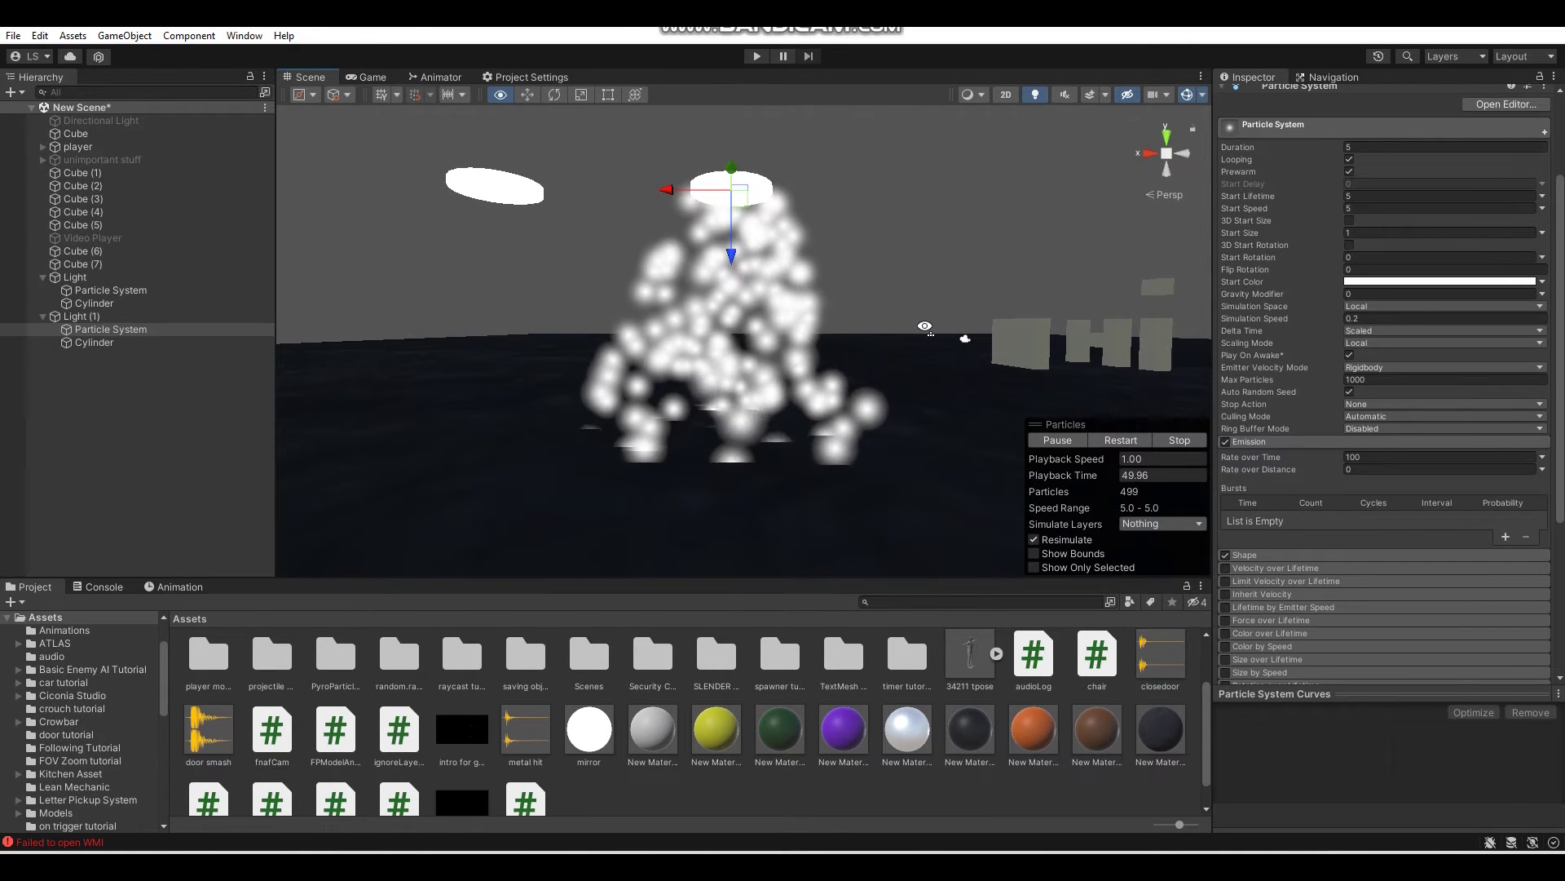
right_drag(924, 326, 916, 325)
key(w)
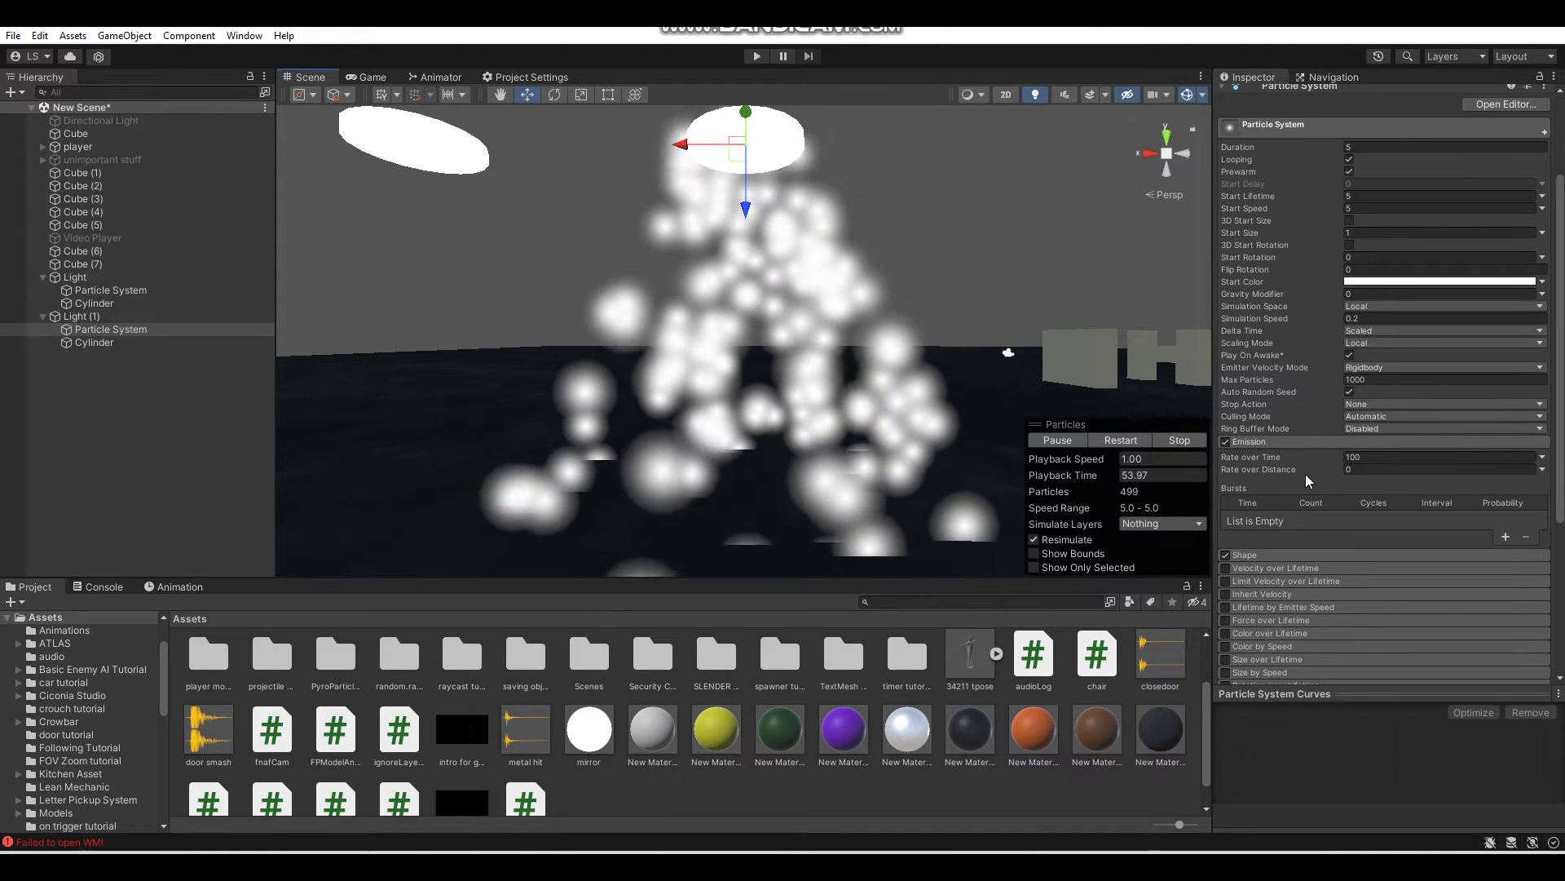
Expand the Shape module of the new Particle System and examine its emission cone under the lamp.
scroll(1305, 473, down, 2)
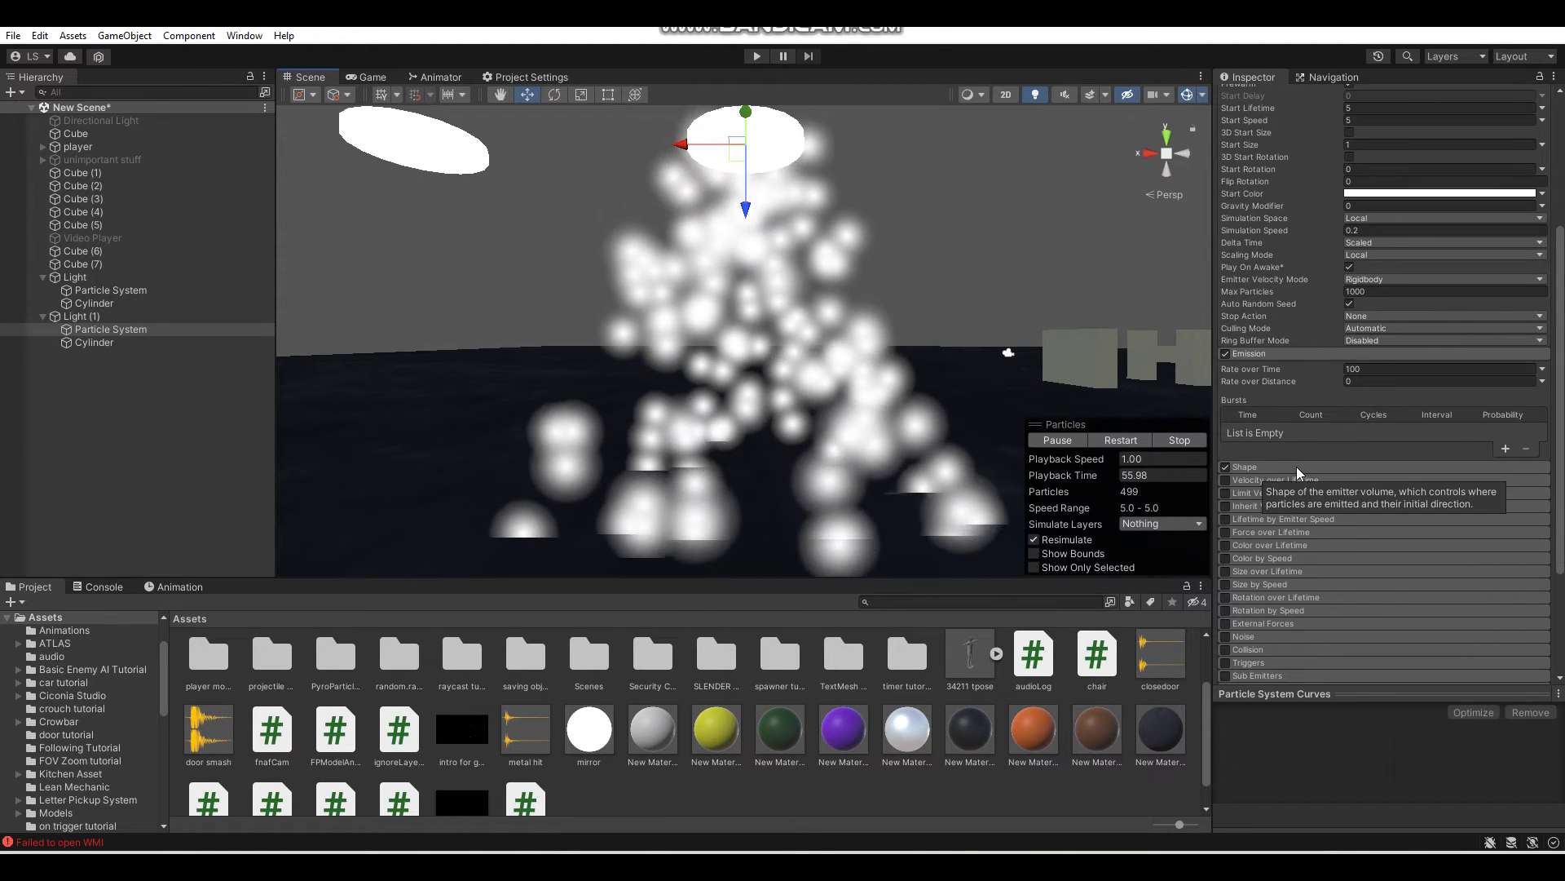
click(1295, 466)
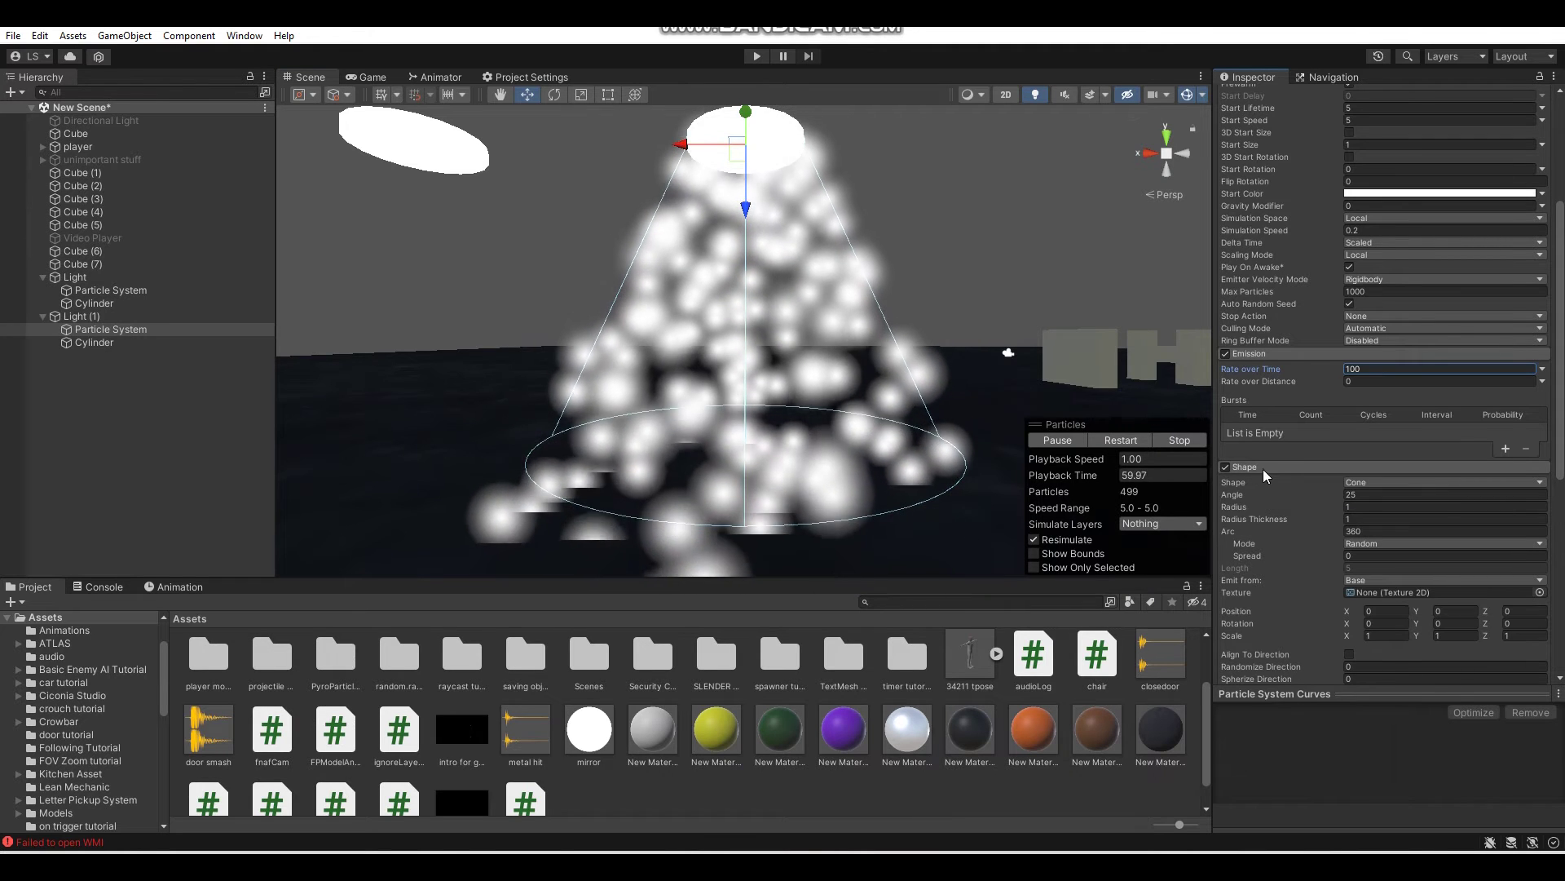
right_drag(847, 297, 876, 281)
key(w)
key(a)
key(s)
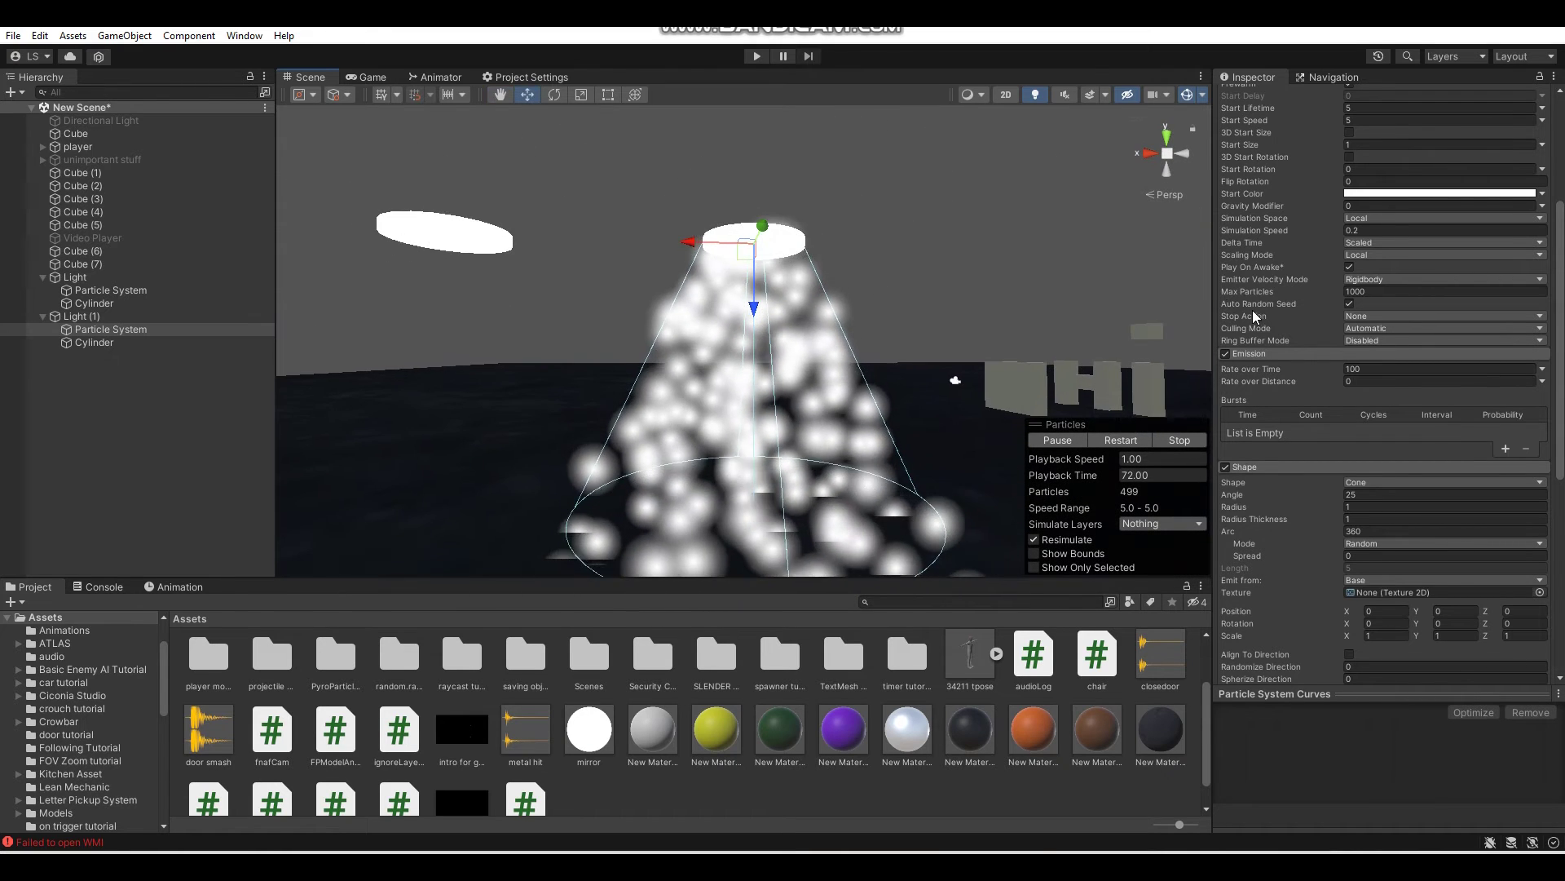
Scale the new Particle System to 0.3 on X, Y and Z and inspect the beam.
scroll(1226, 300, up, 5)
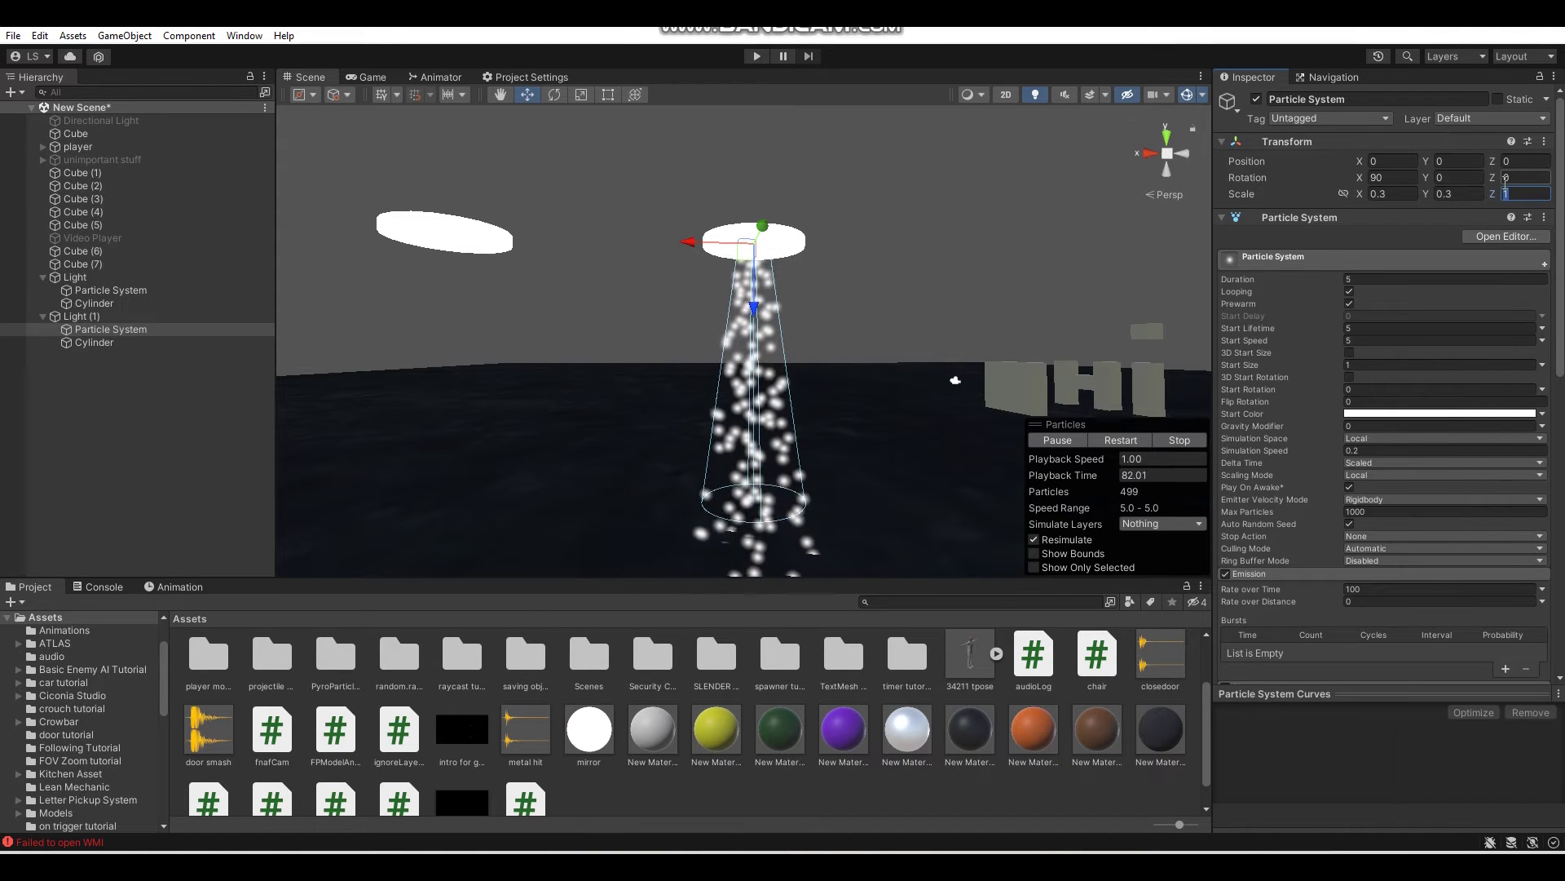
right_drag(835, 294, 901, 332)
key(w)
key(s)
key(a)
Set the Min Particle Size to 0.1 in the new Particle System's Renderer module and view the beam.
scroll(1420, 432, down, 5)
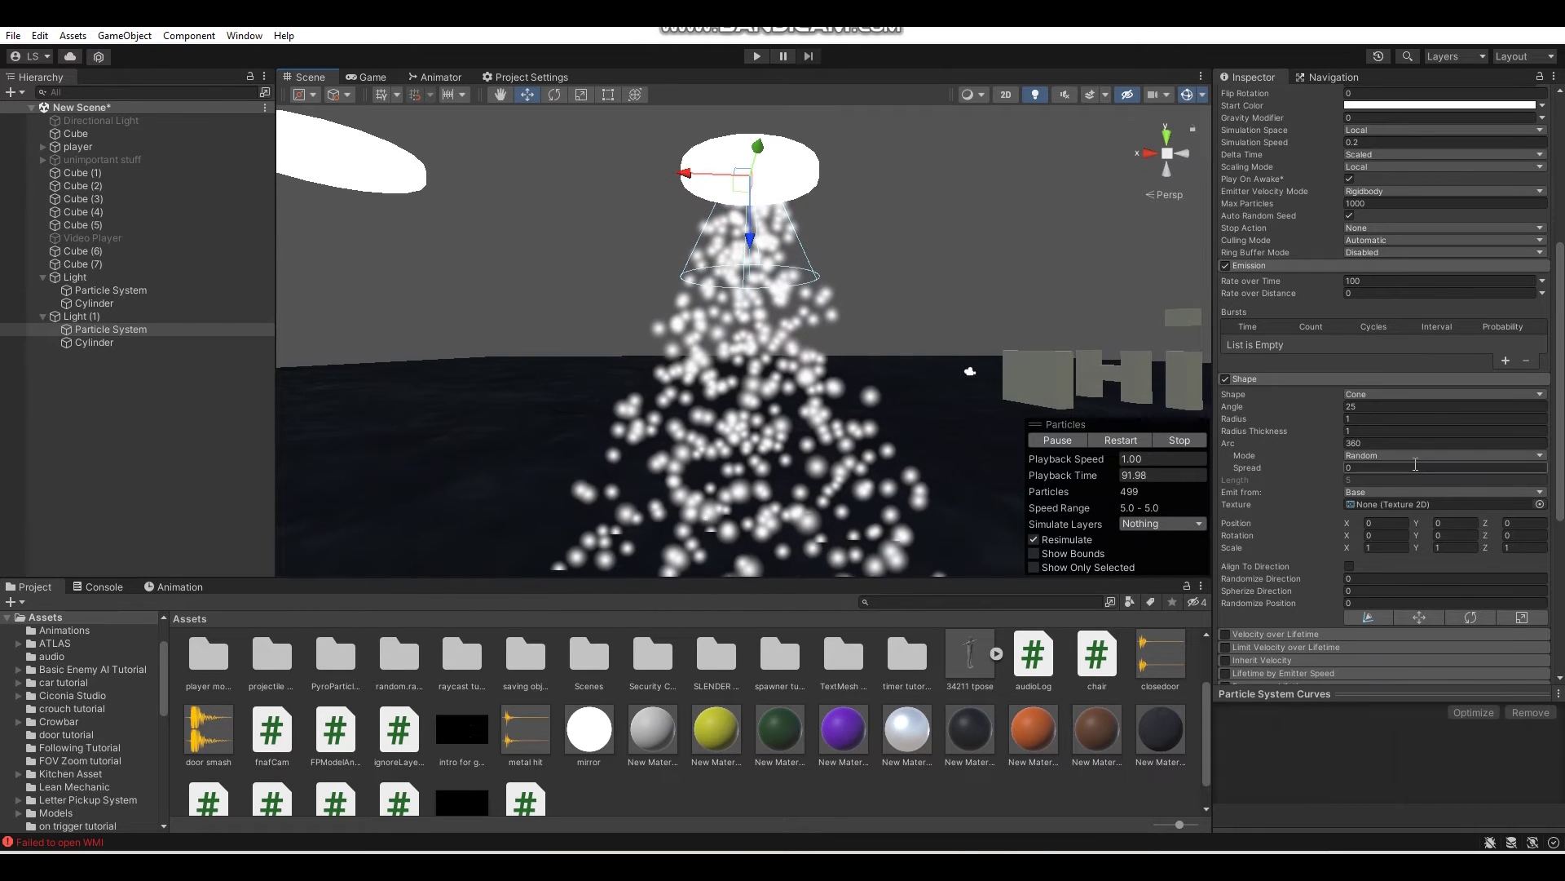
scroll(1416, 462, down, 4)
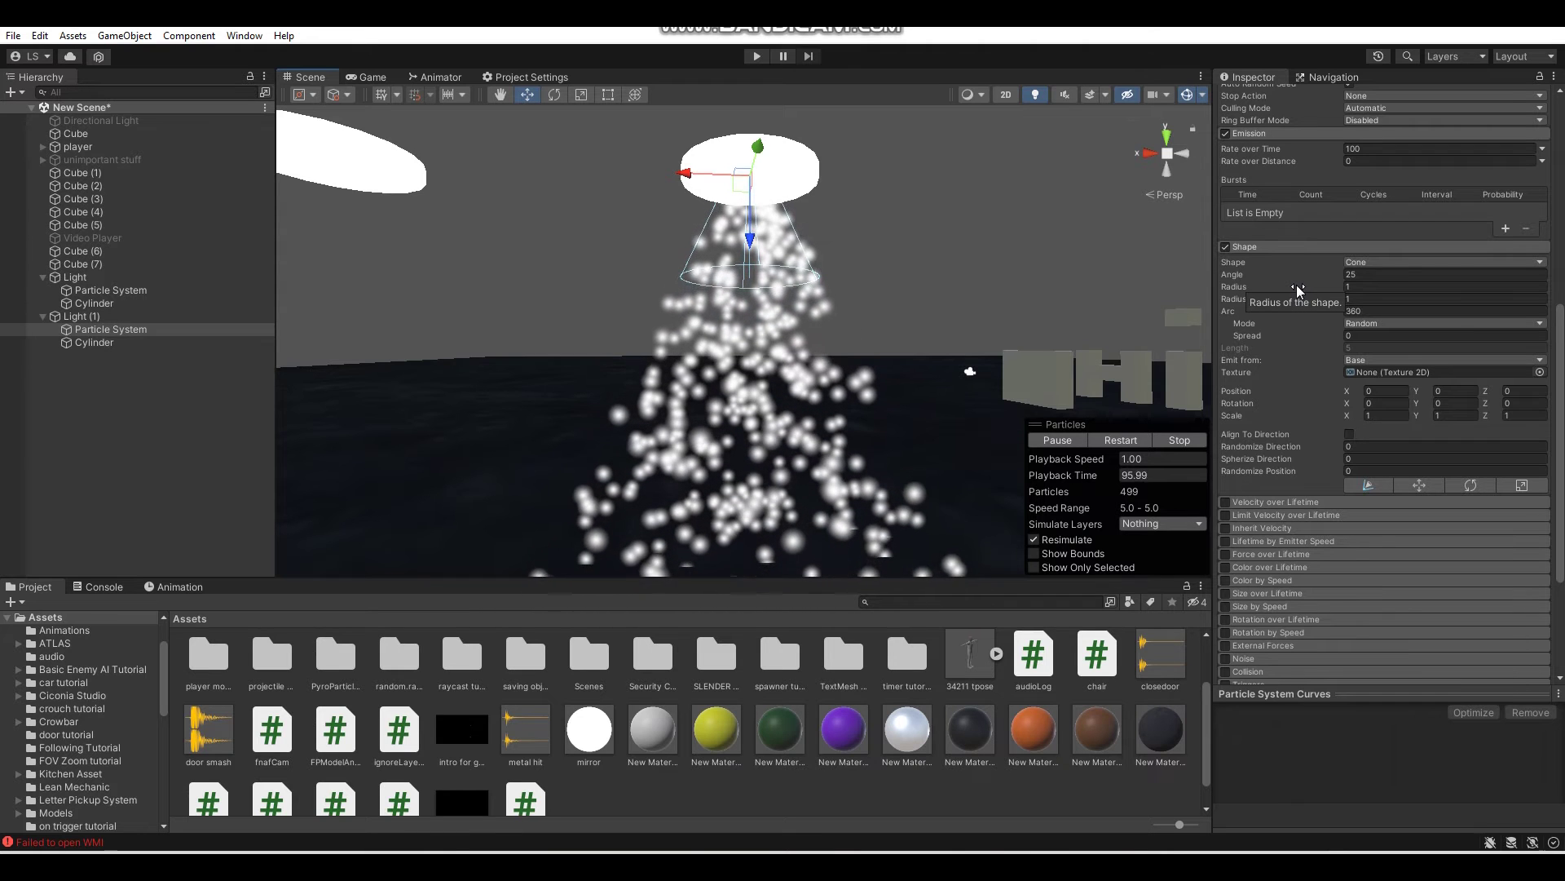
scroll(1296, 286, down, 5)
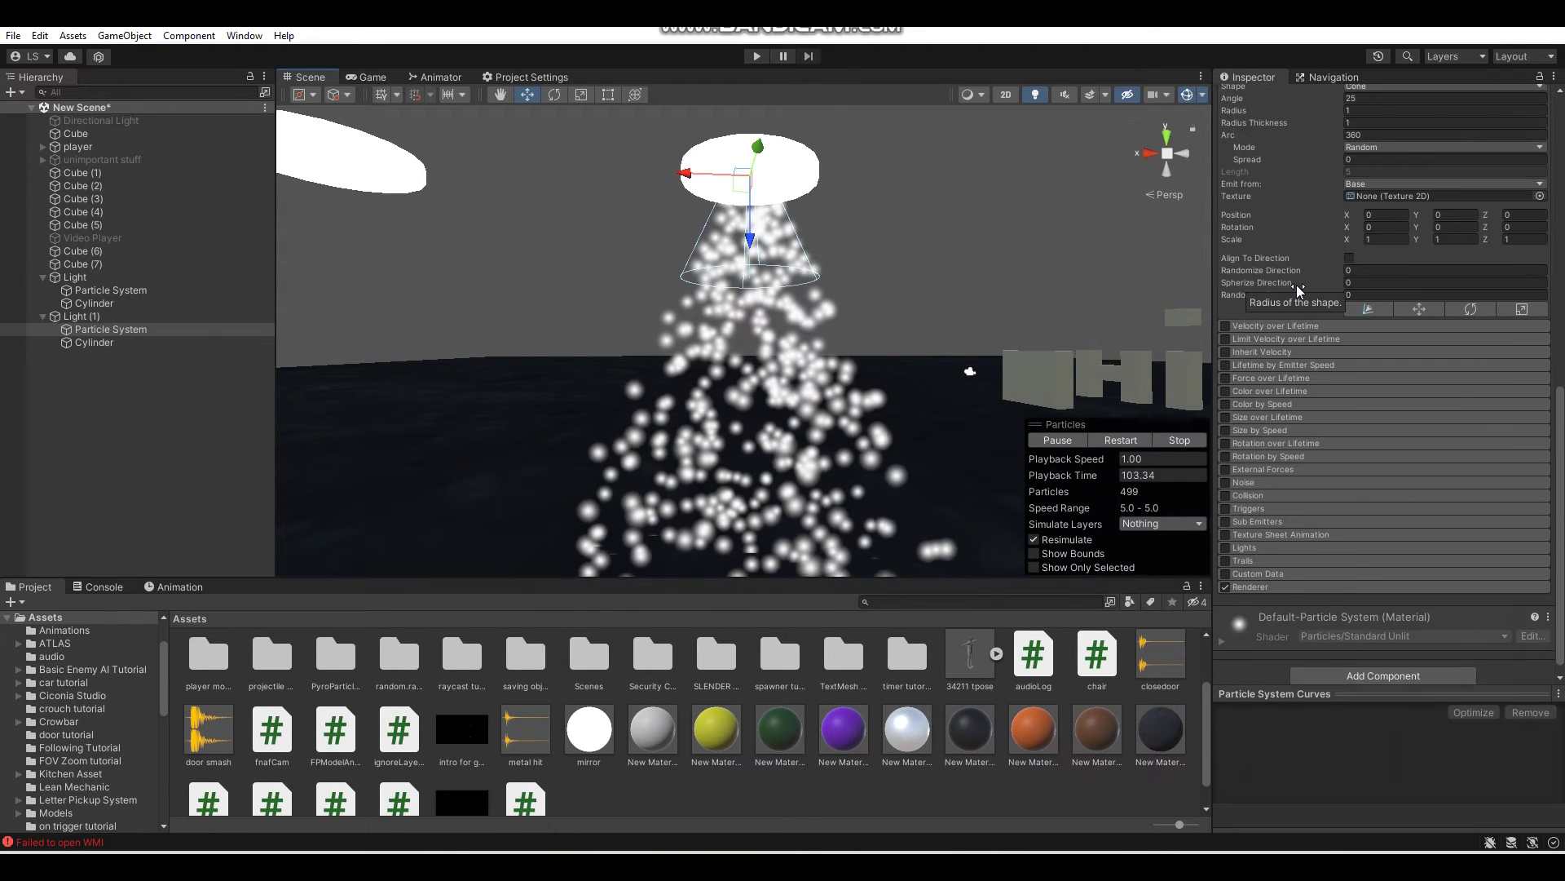
click(1254, 576)
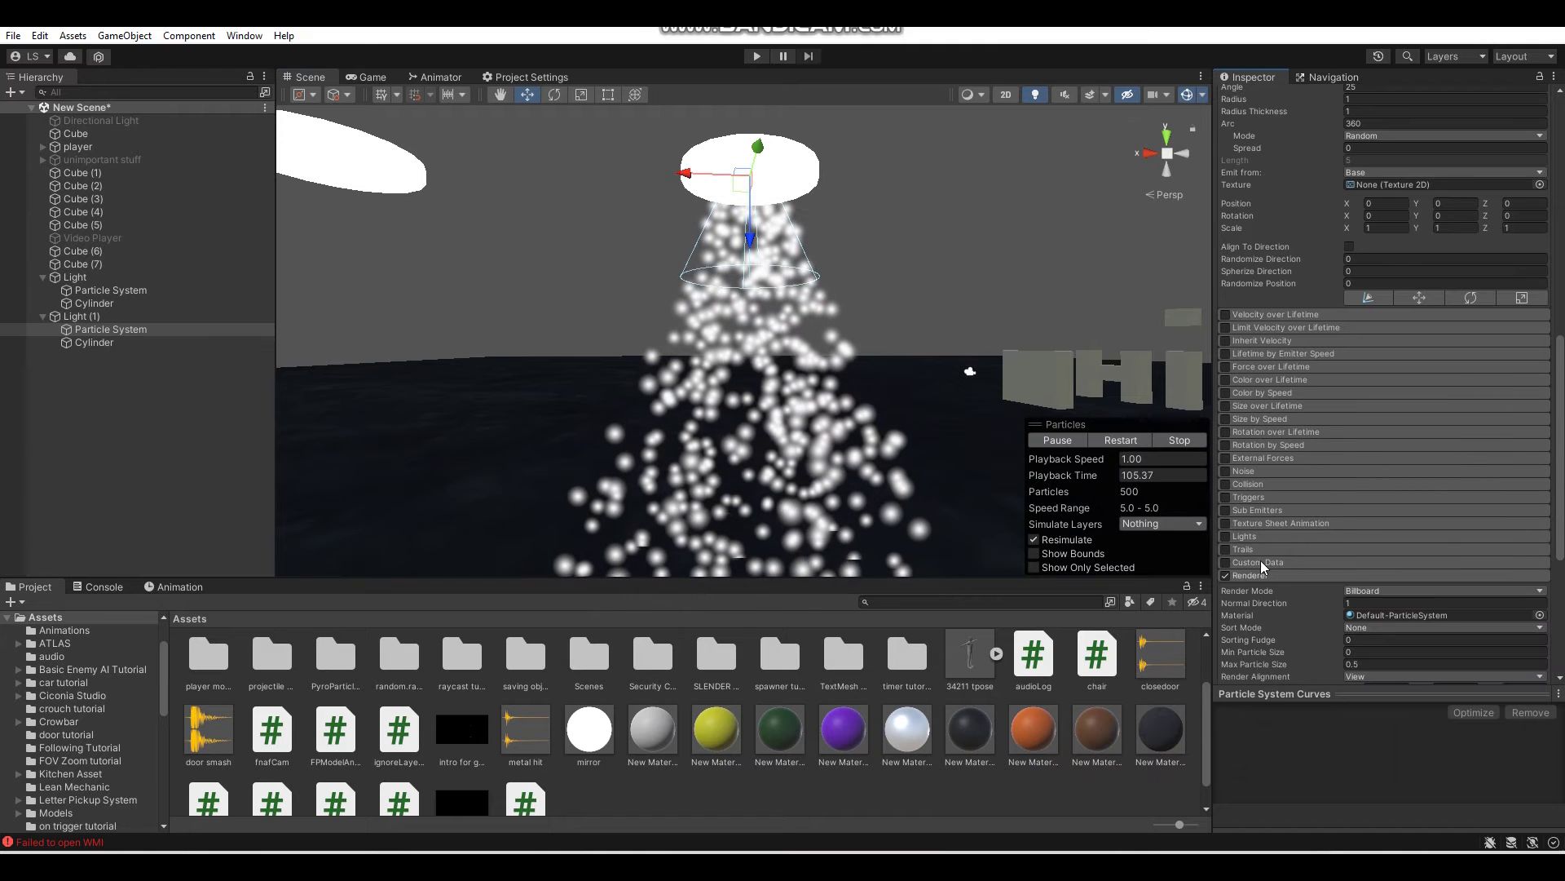
scroll(1324, 489, down, 1)
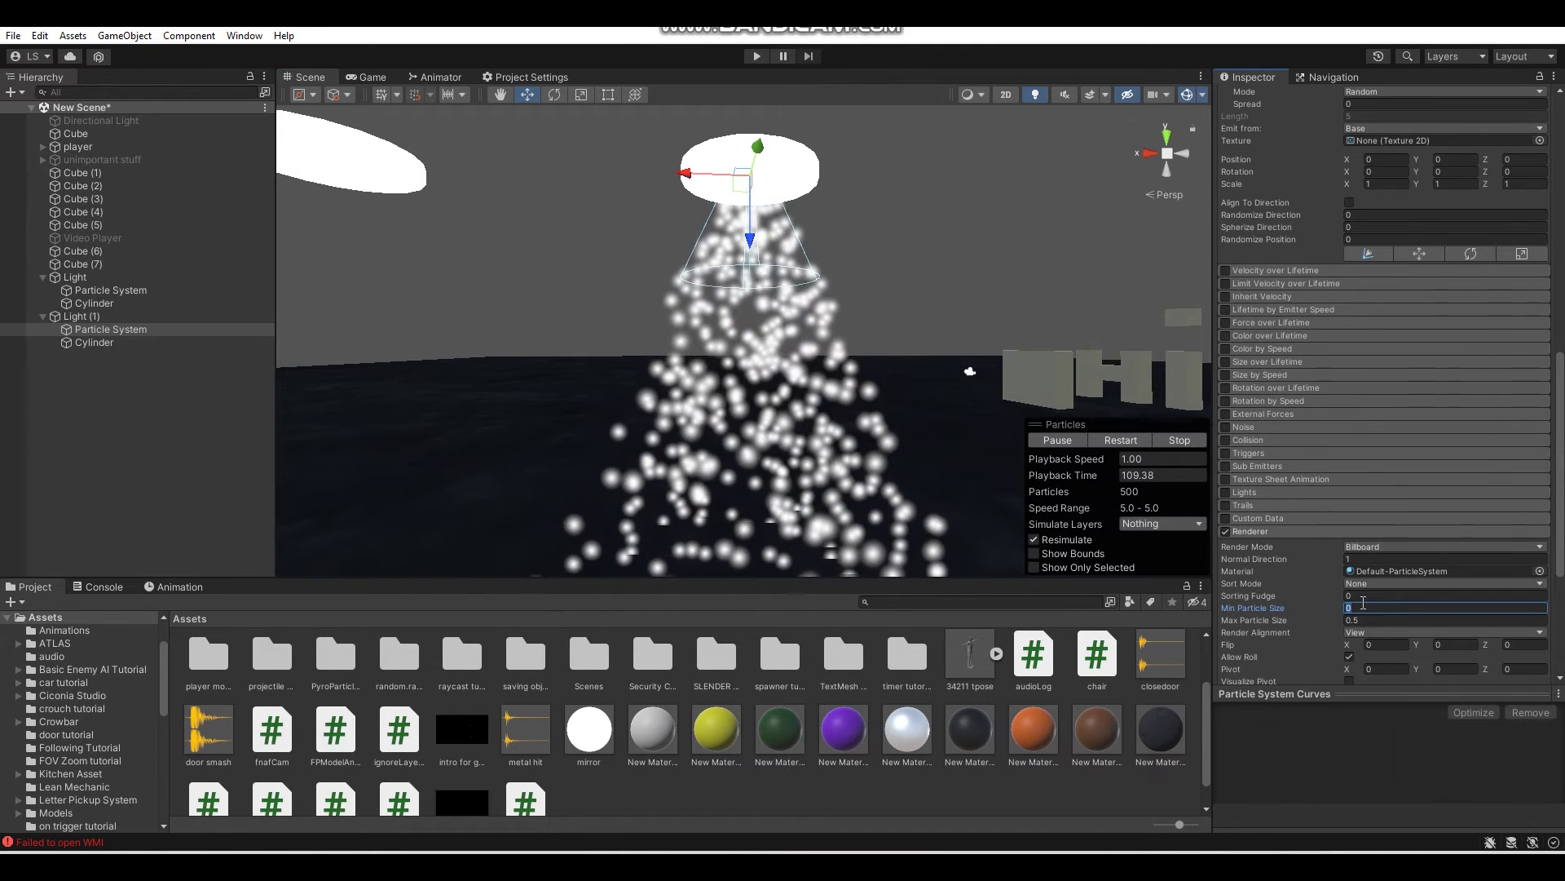
right_drag(885, 330, 885, 345)
key(s)
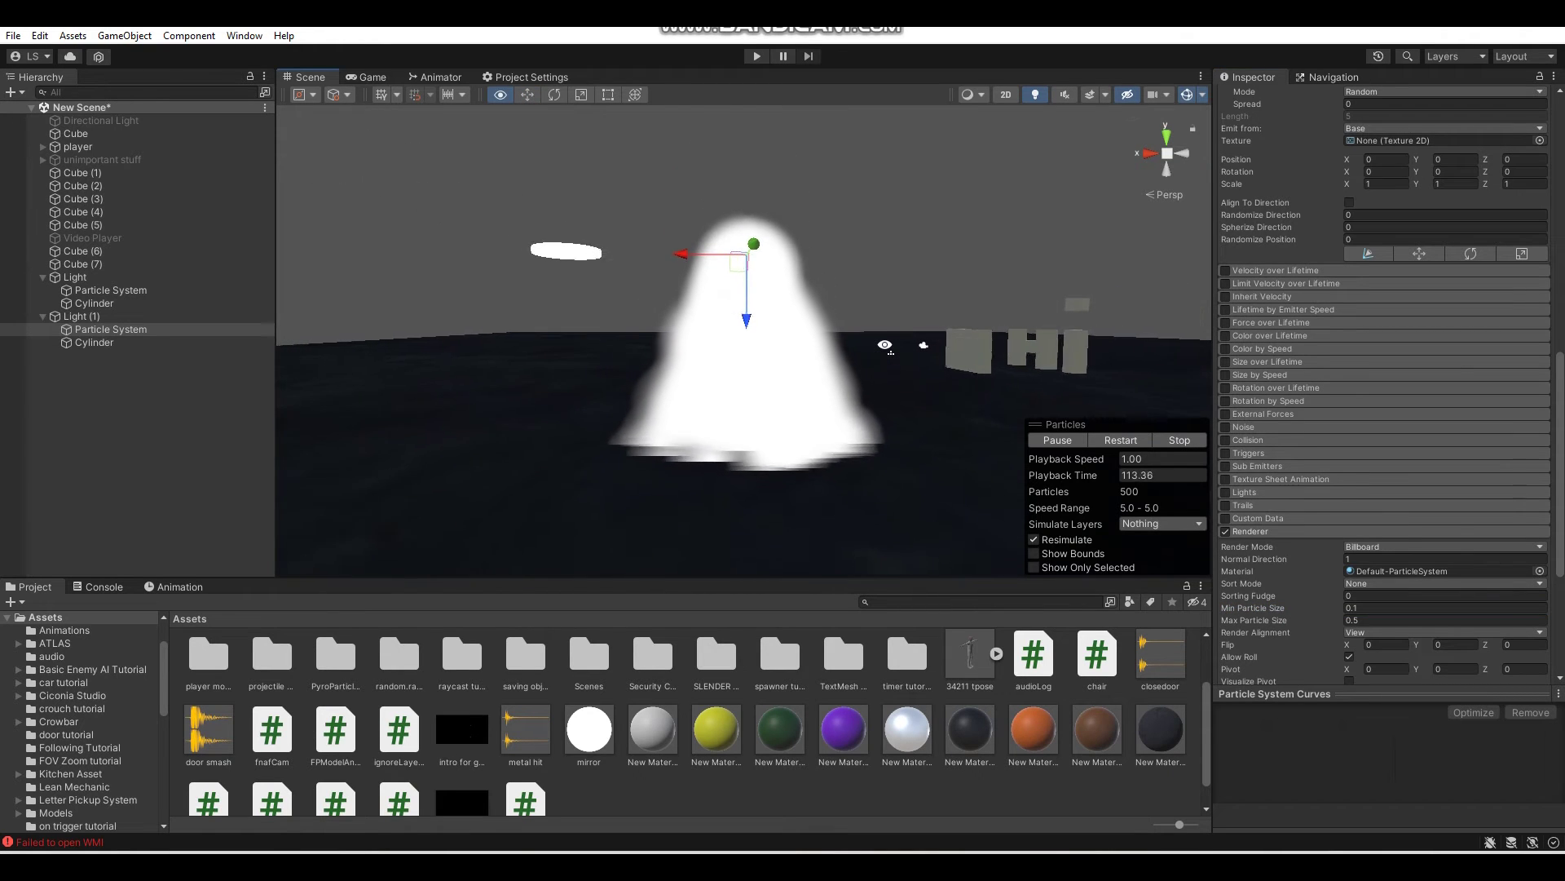
alt+drag(885, 345, 899, 295)
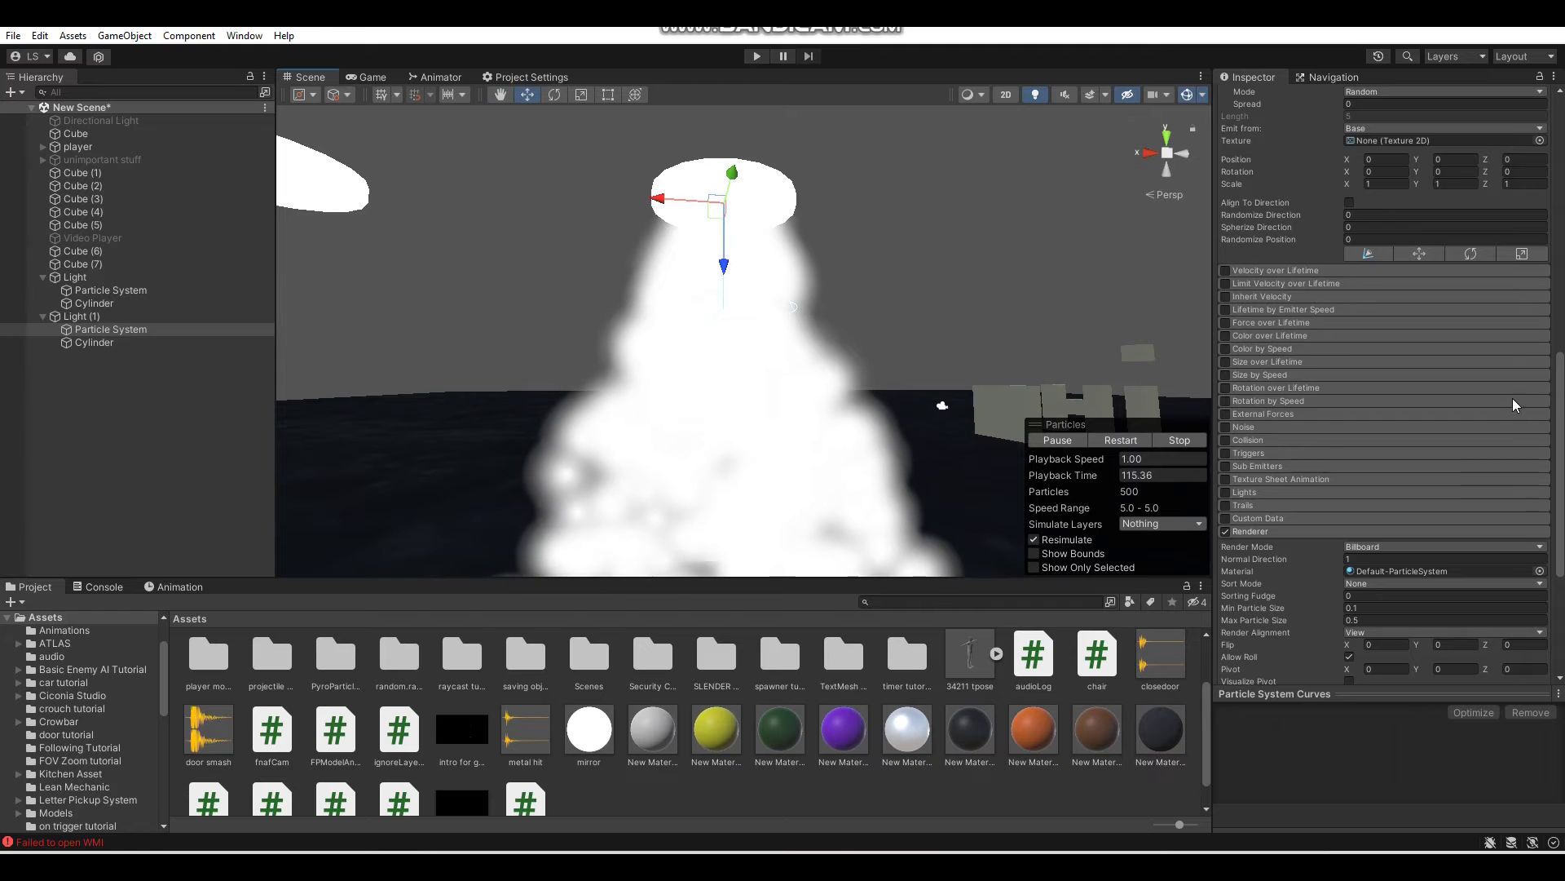
Try scaling the new Particle System to 1 on all three axes to compare the particle spread.
scroll(1513, 398, up, 15)
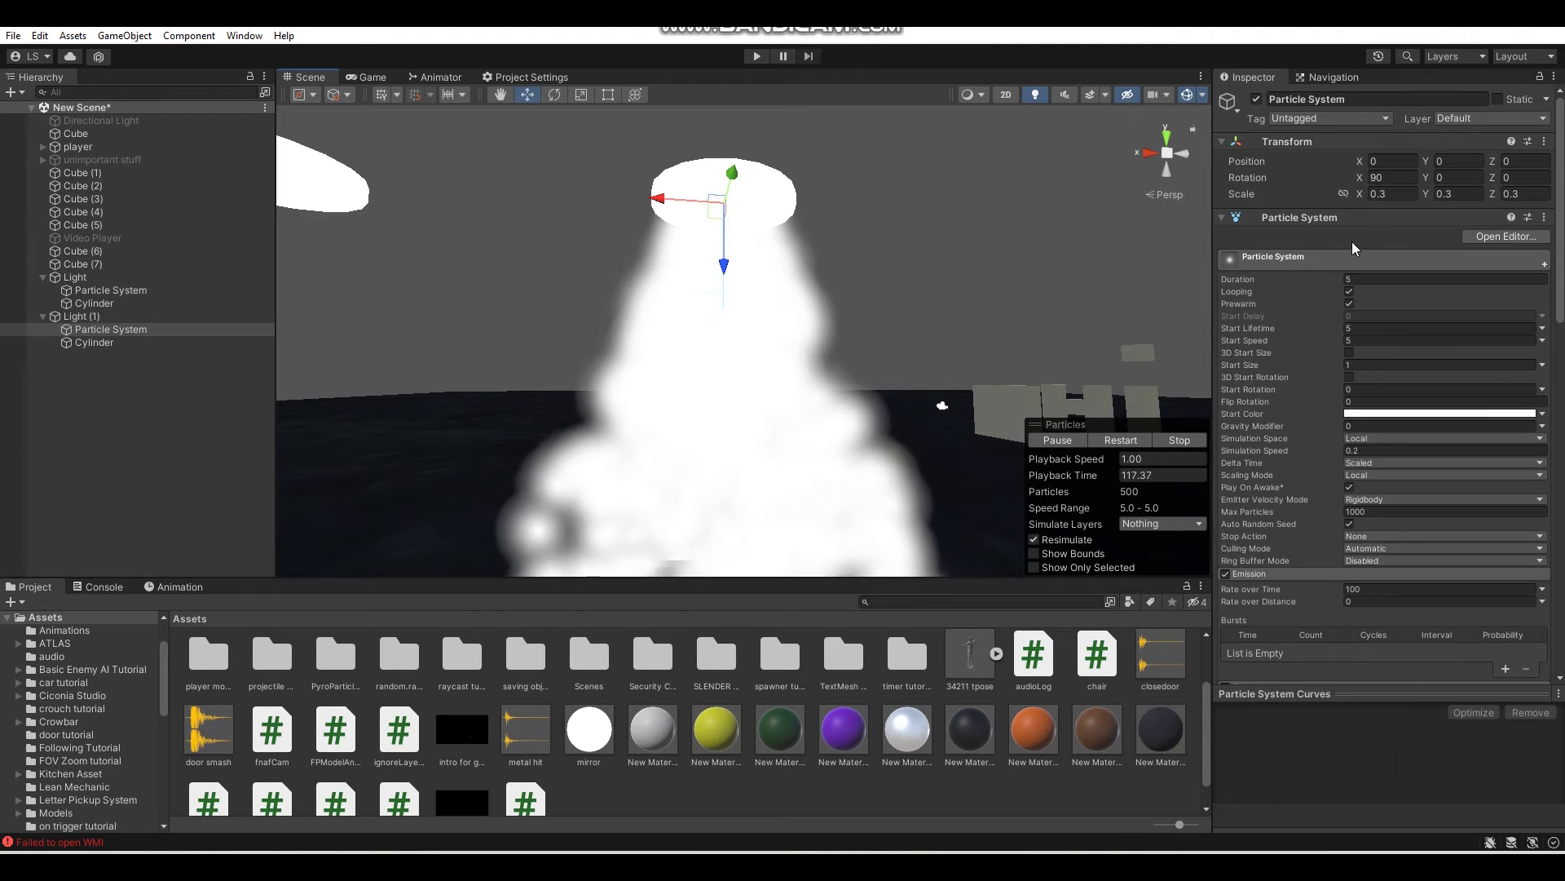
click(1406, 195)
text(1)
click(1470, 195)
text(1)
click(1515, 195)
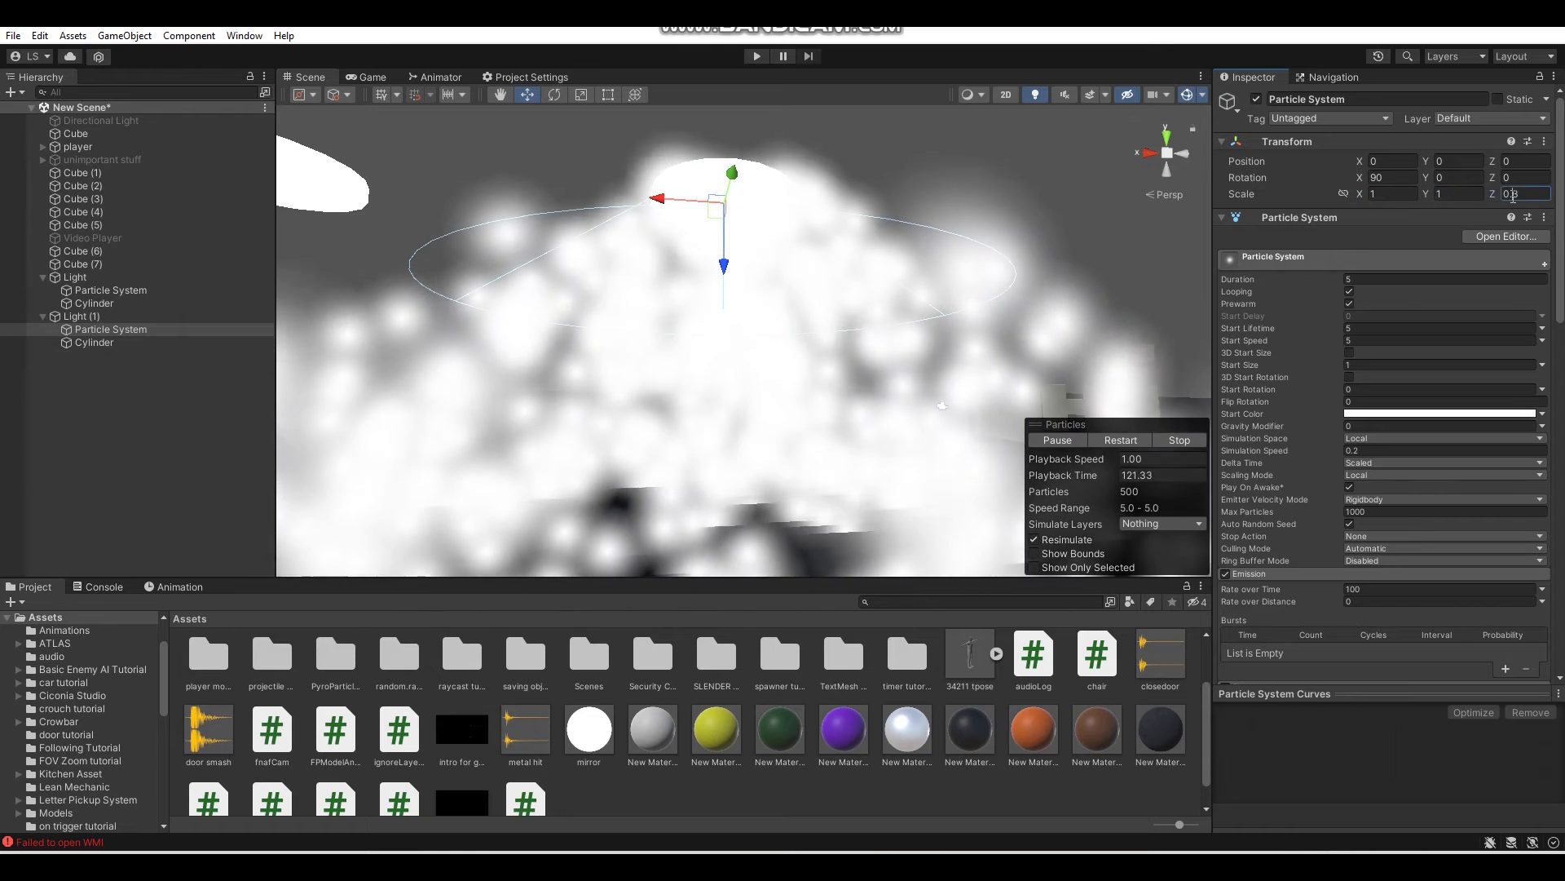
text(1)
right_drag(1094, 283, 972, 315)
key(s)
key(w)
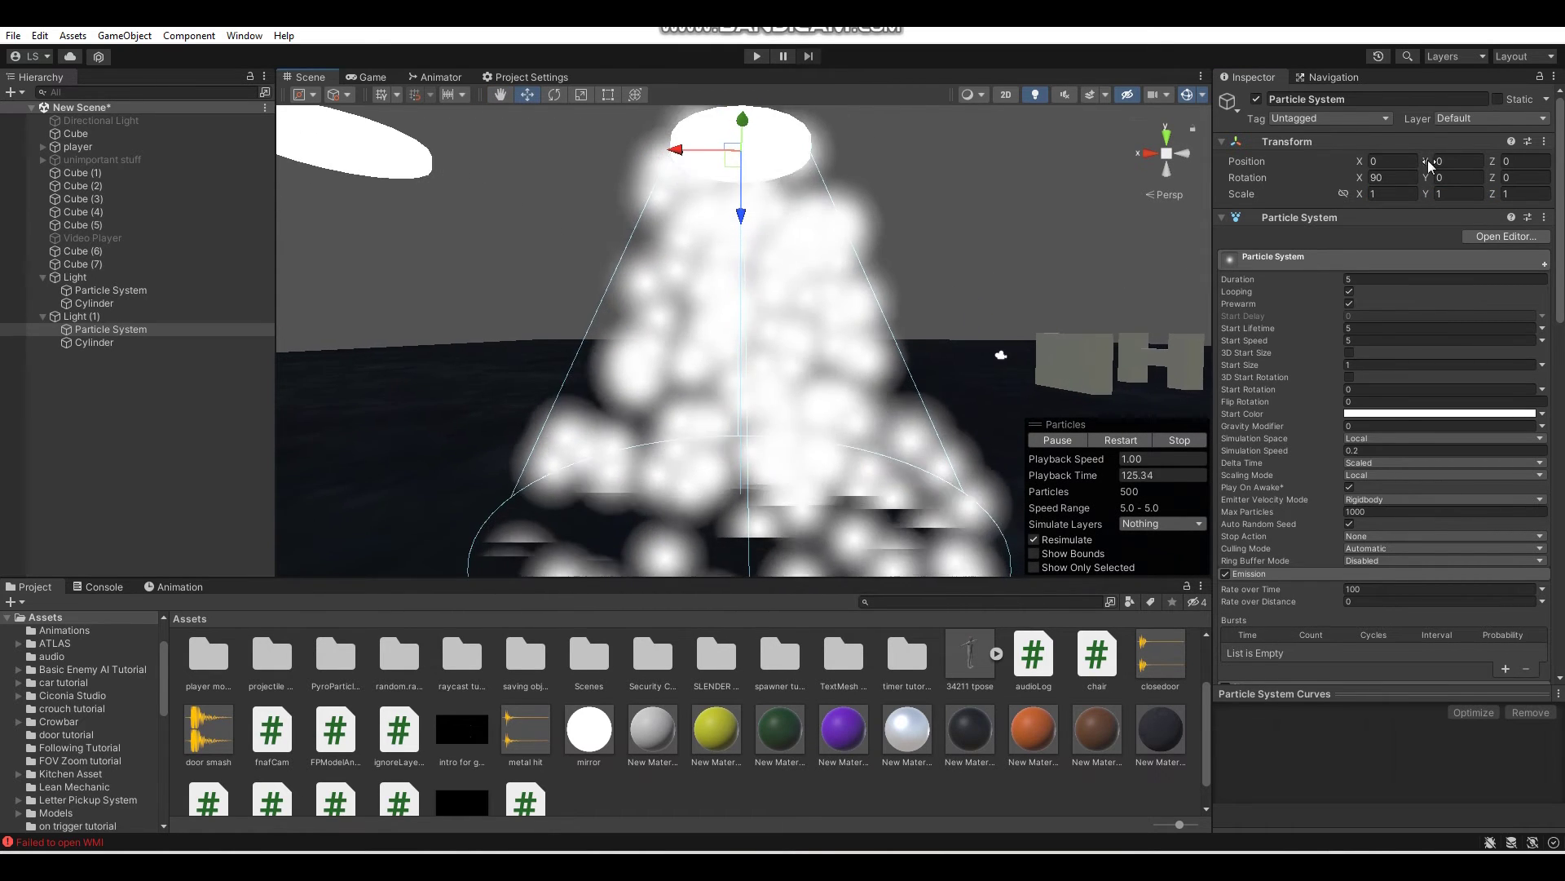
Set the new Particle System's scale back to 0.3 on X, Y and Z.
click(1381, 195)
text(.3)
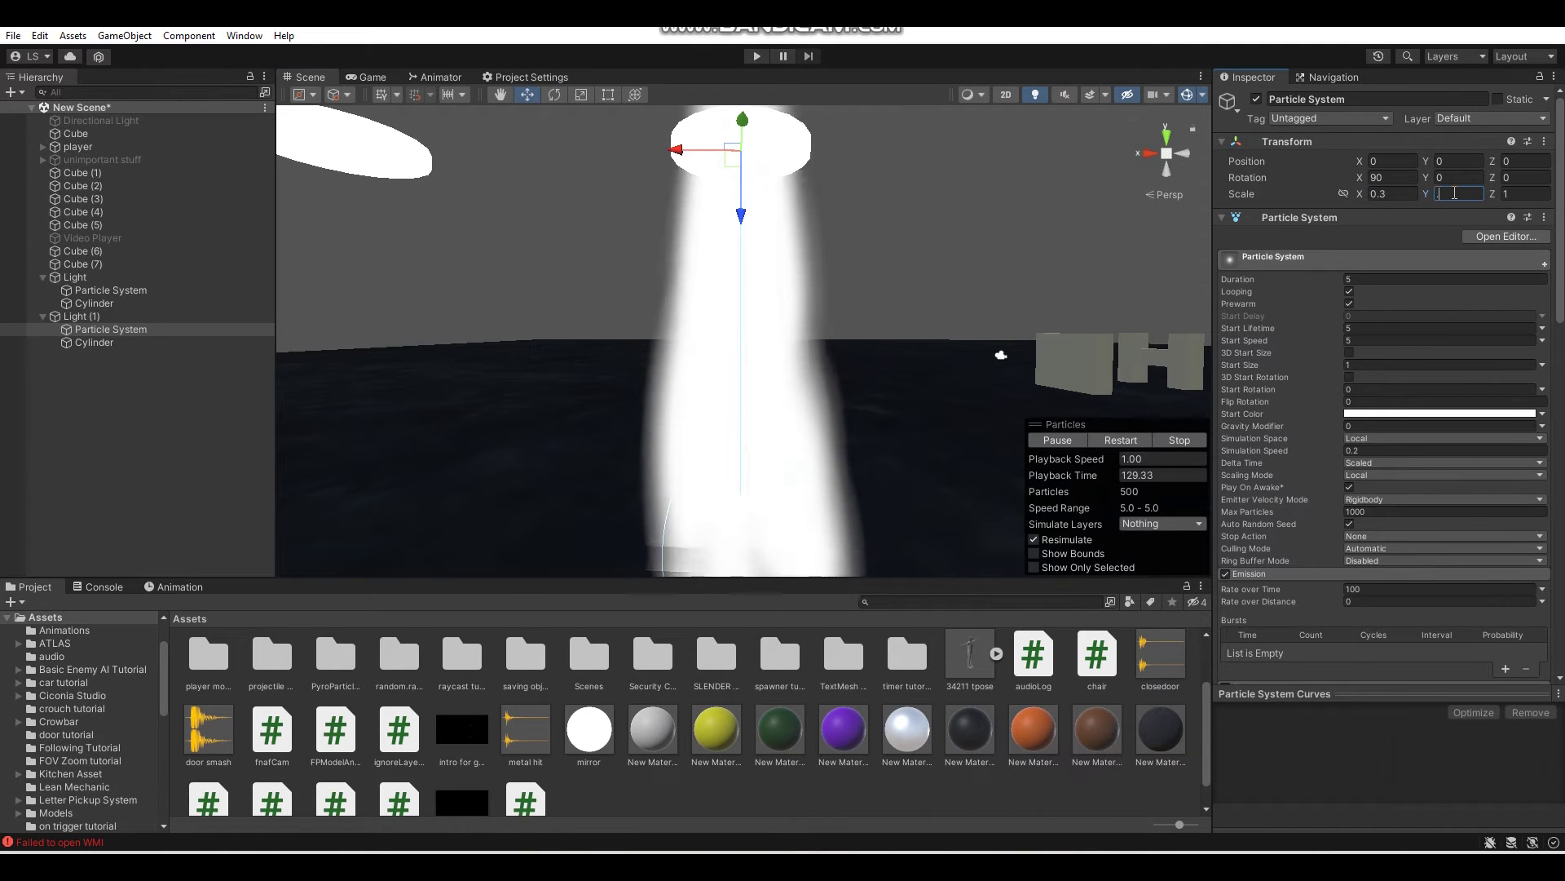
text(.3)
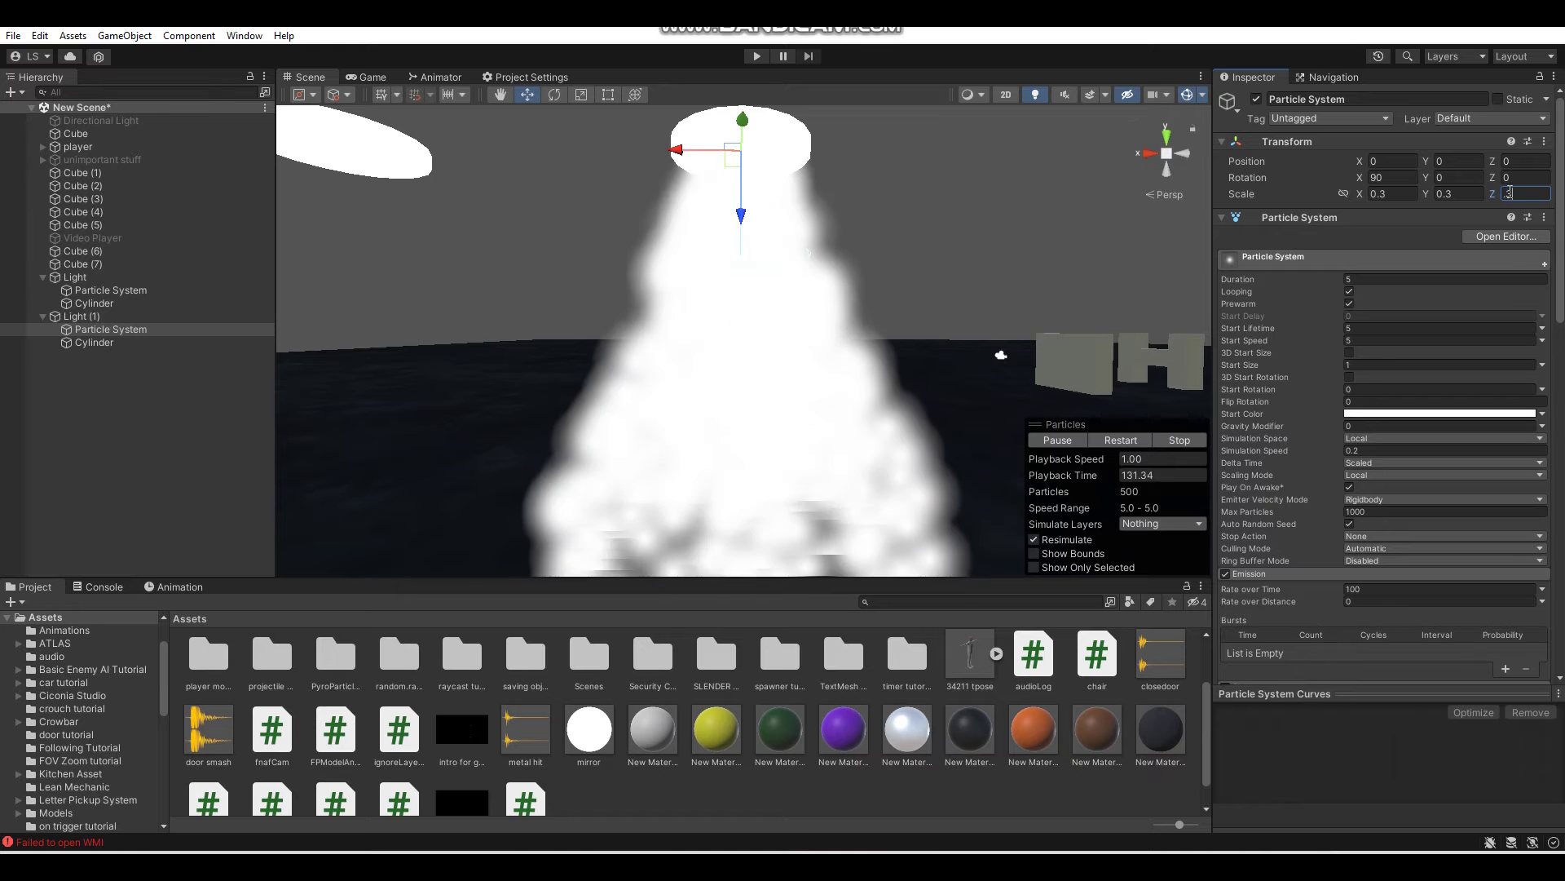
text(w)
Examine how the new light beam's particles look from far away, close up and from the side.
mouse_move(926, 270)
right_down()
mouse_move(929, 282)
mouse_move(907, 248)
mouse_move(877, 272)
mouse_move(957, 258)
mouse_move(913, 268)
right_up()
key(s)
key(s)
key(w)
key(s)
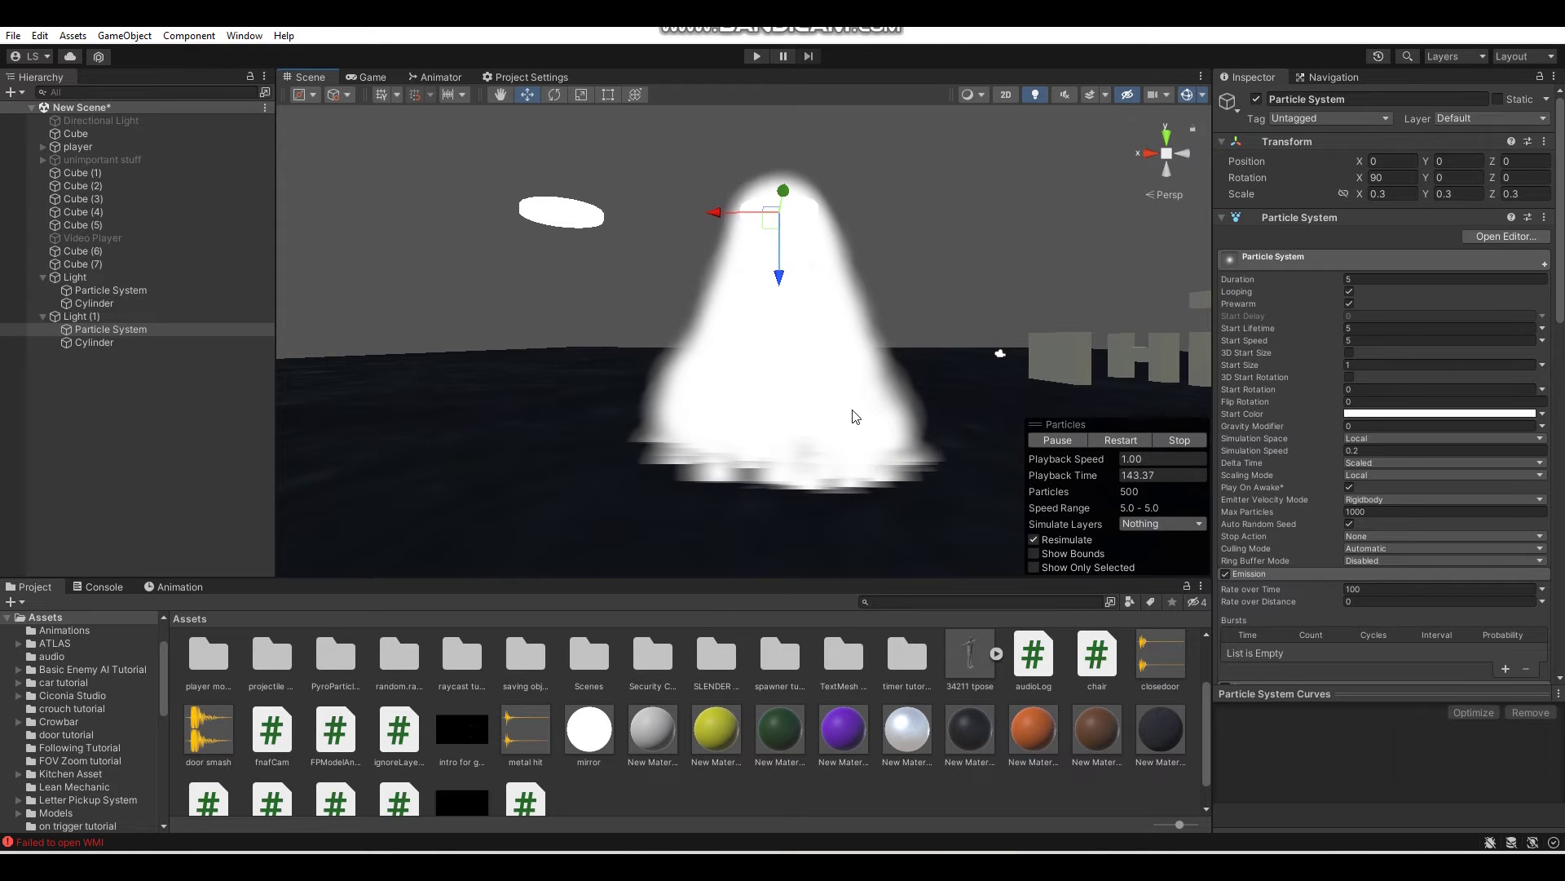
key(w)
mouse_move(860, 408)
right_down()
mouse_move(880, 408)
mouse_move(797, 384)
mouse_move(898, 391)
mouse_move(877, 412)
right_up()
key(s)
key(w)
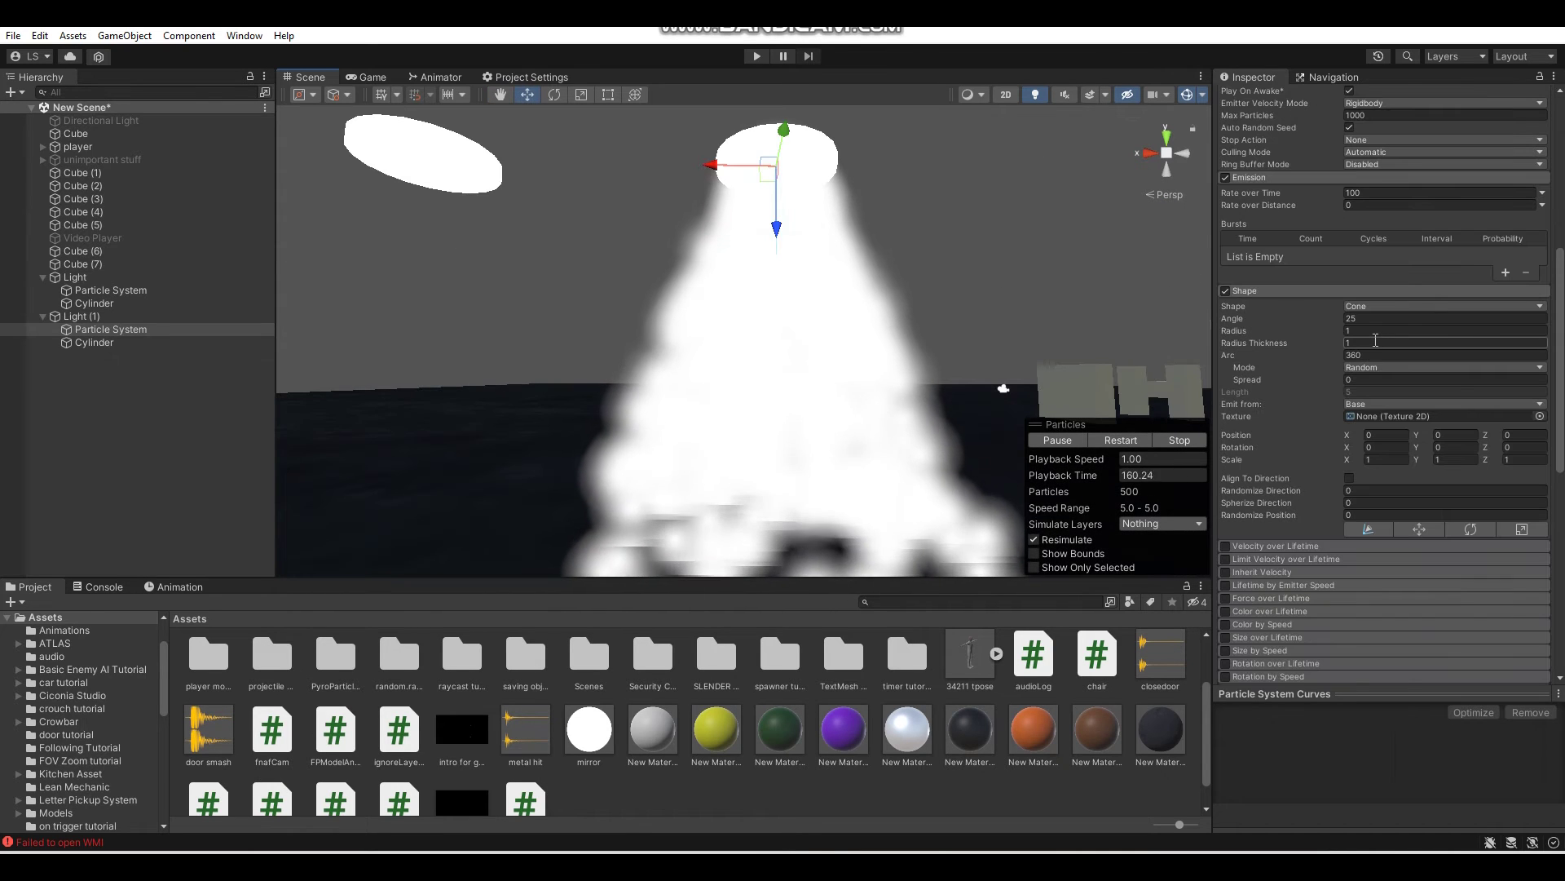
right_drag(839, 328, 672, 364)
key(w)
key(s)
key(w)
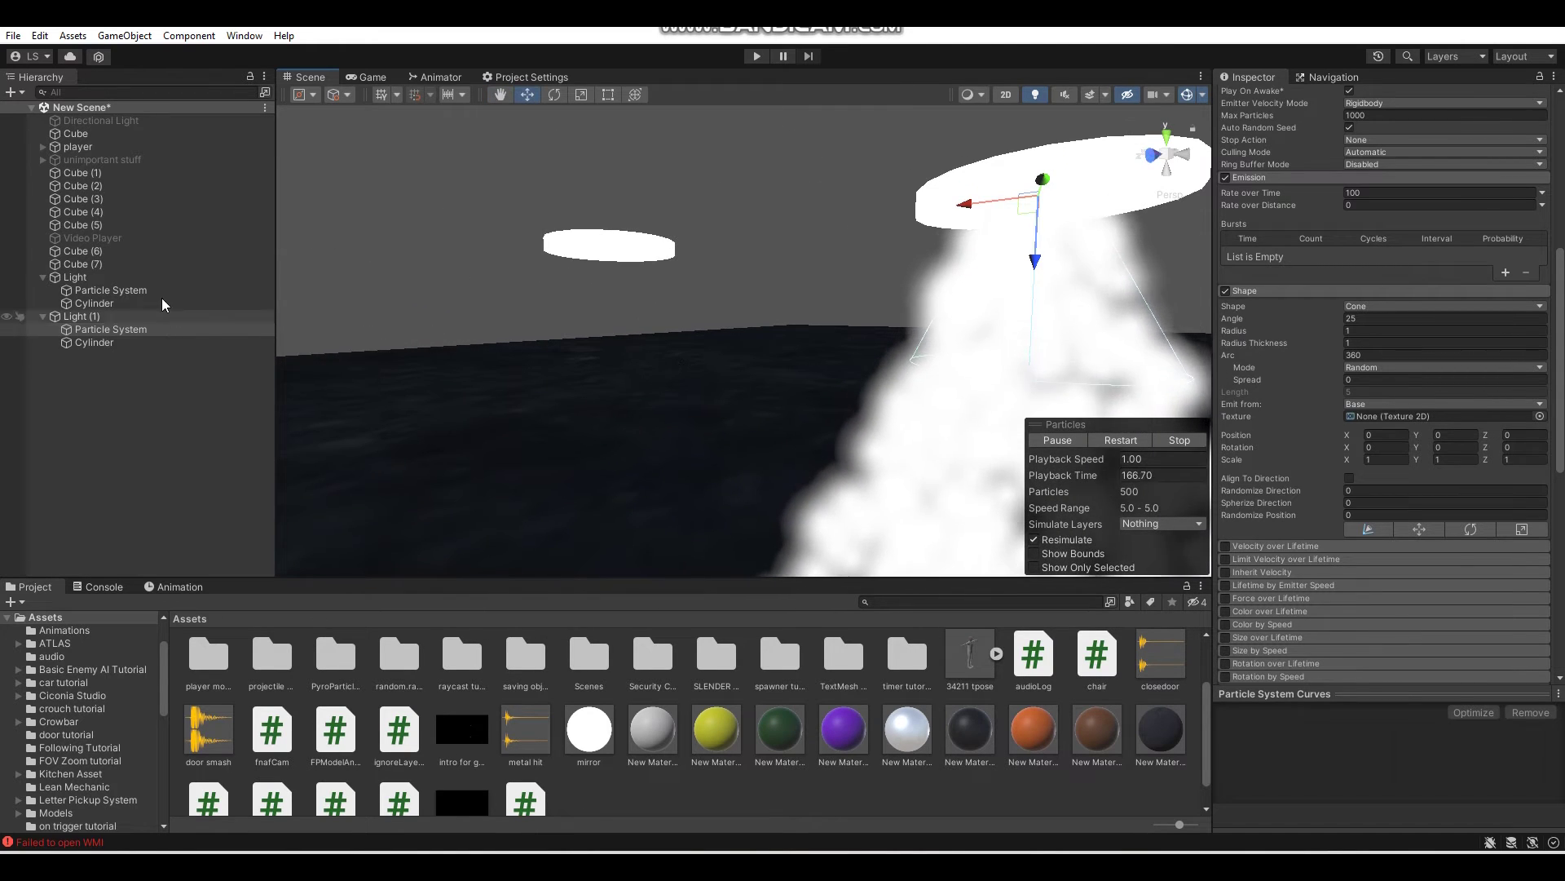
Inspect the Shape settings of the finished Particle System under Light, including its angle, radius and scale.
click(163, 292)
scroll(1291, 442, down, 8)
scroll(1292, 442, up, 5)
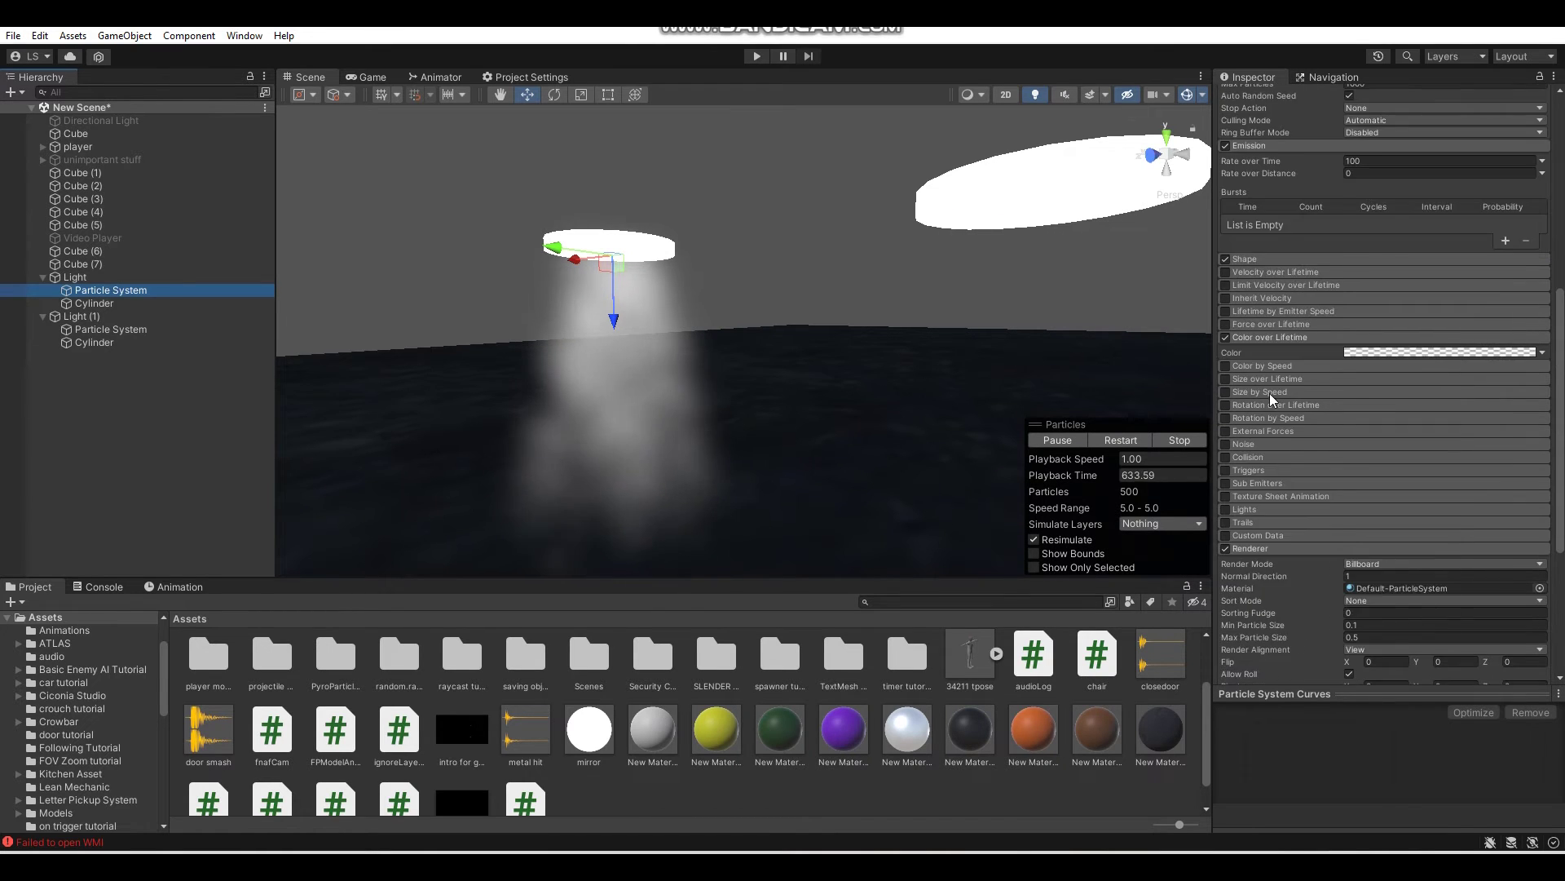
scroll(1269, 393, up, 3)
click(1270, 390)
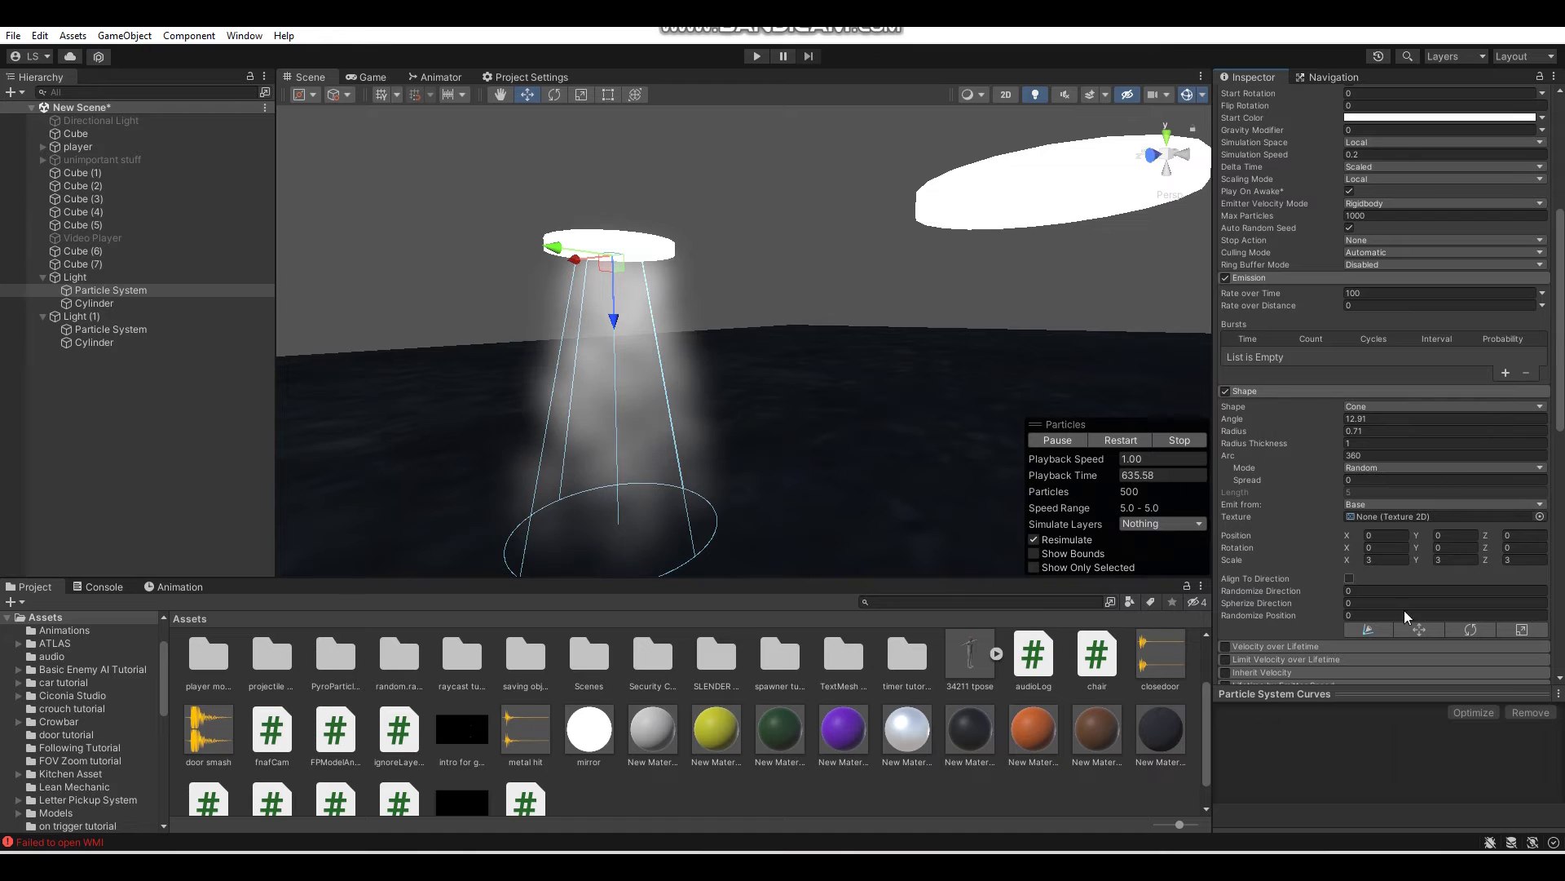
scroll(1308, 409, down, 2)
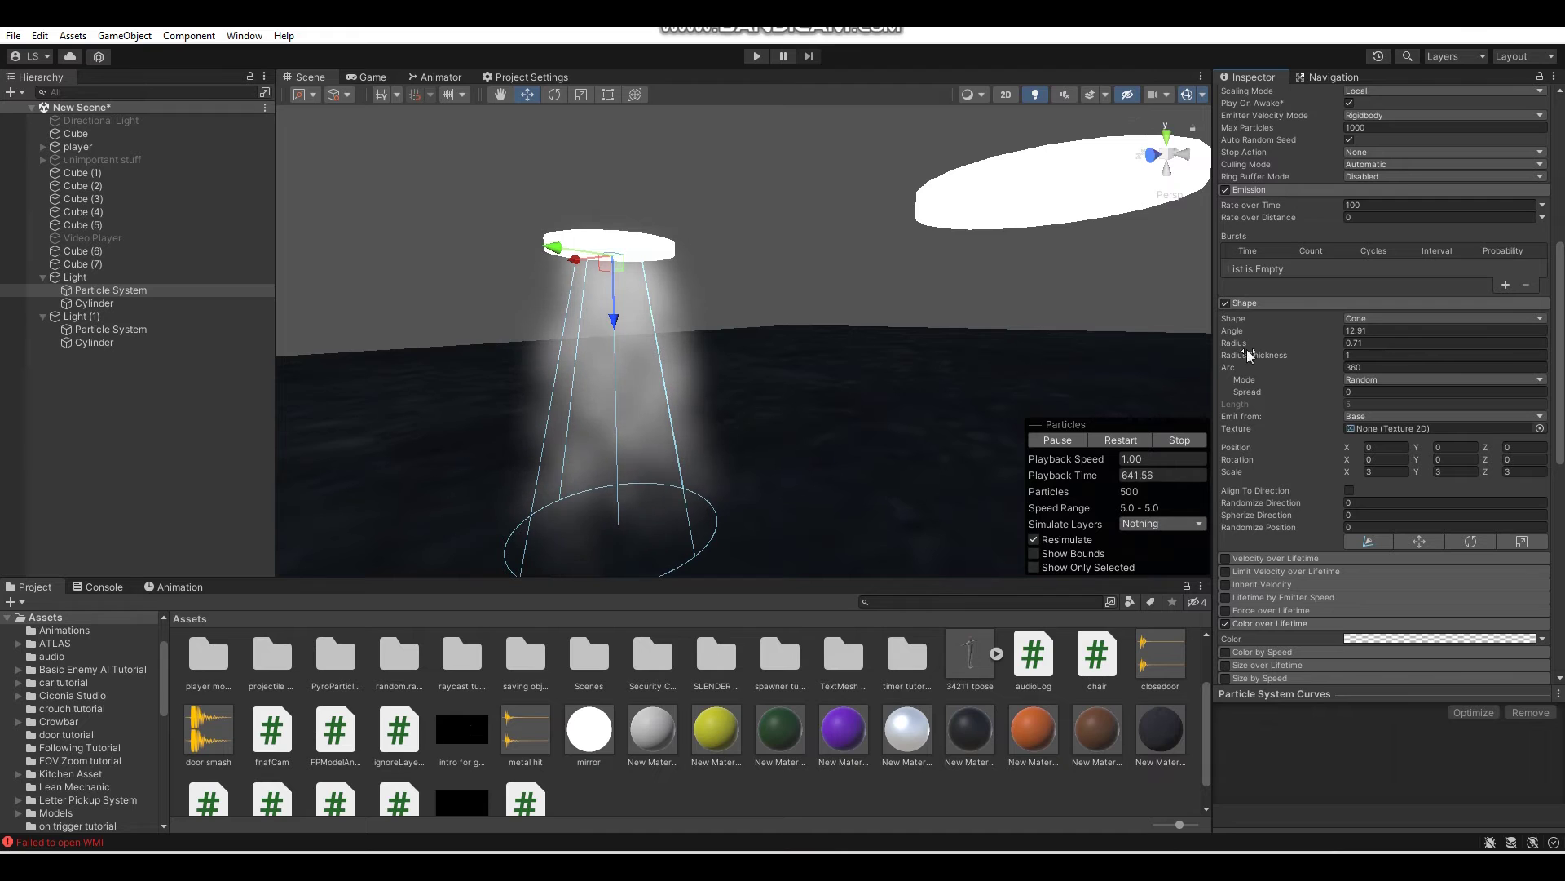
Set the Shape angle to 12.91 and the radius to 0.71 on the Particle System under Light (1).
click(1473, 472)
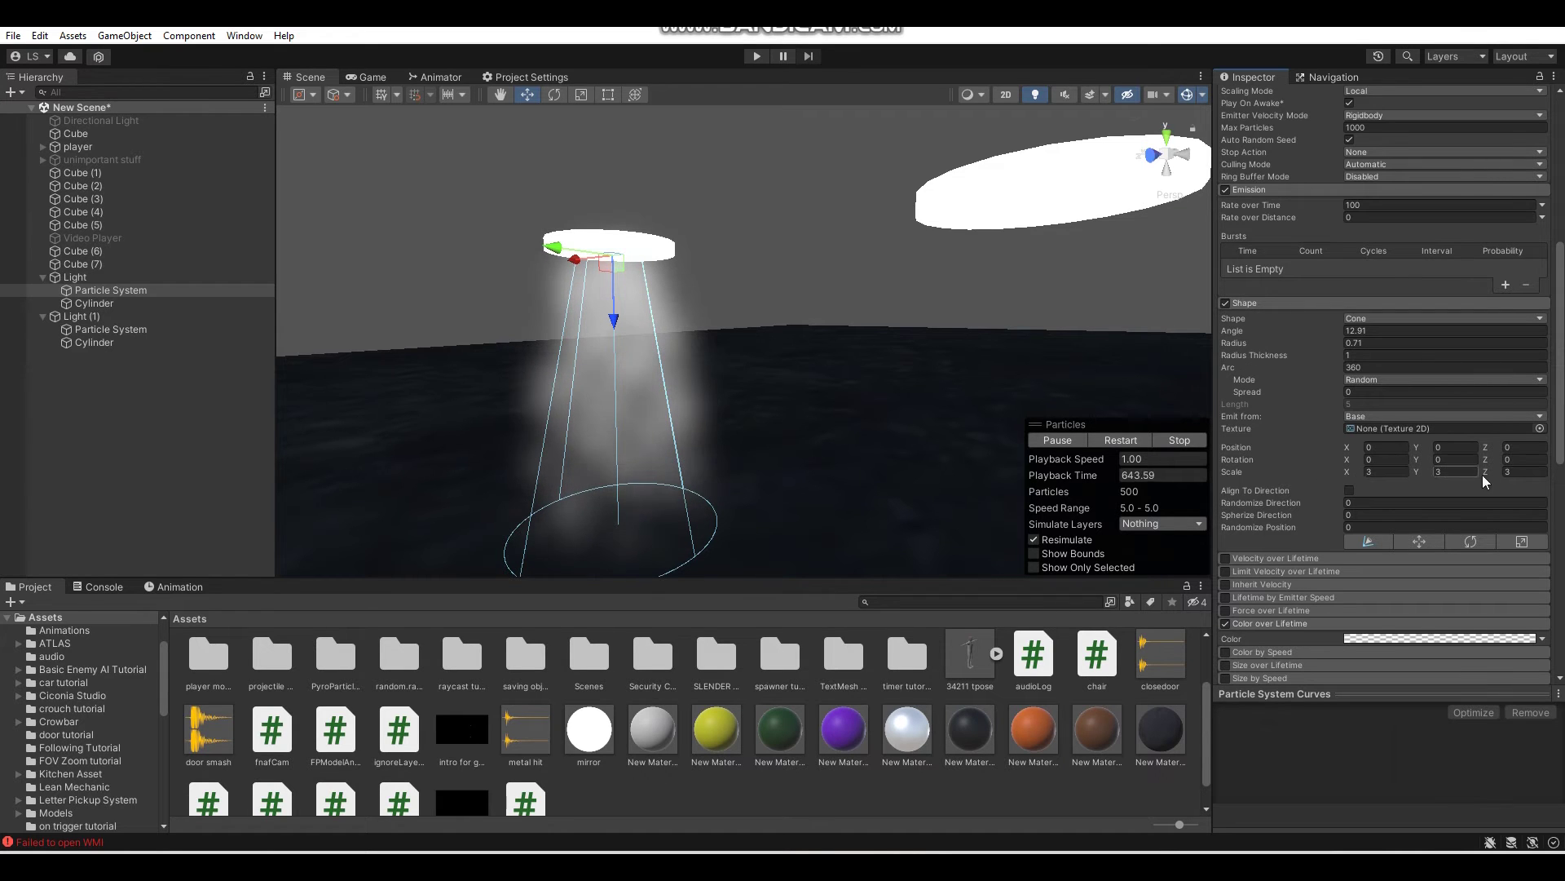
right_drag(831, 375, 930, 392)
double_click(114, 329)
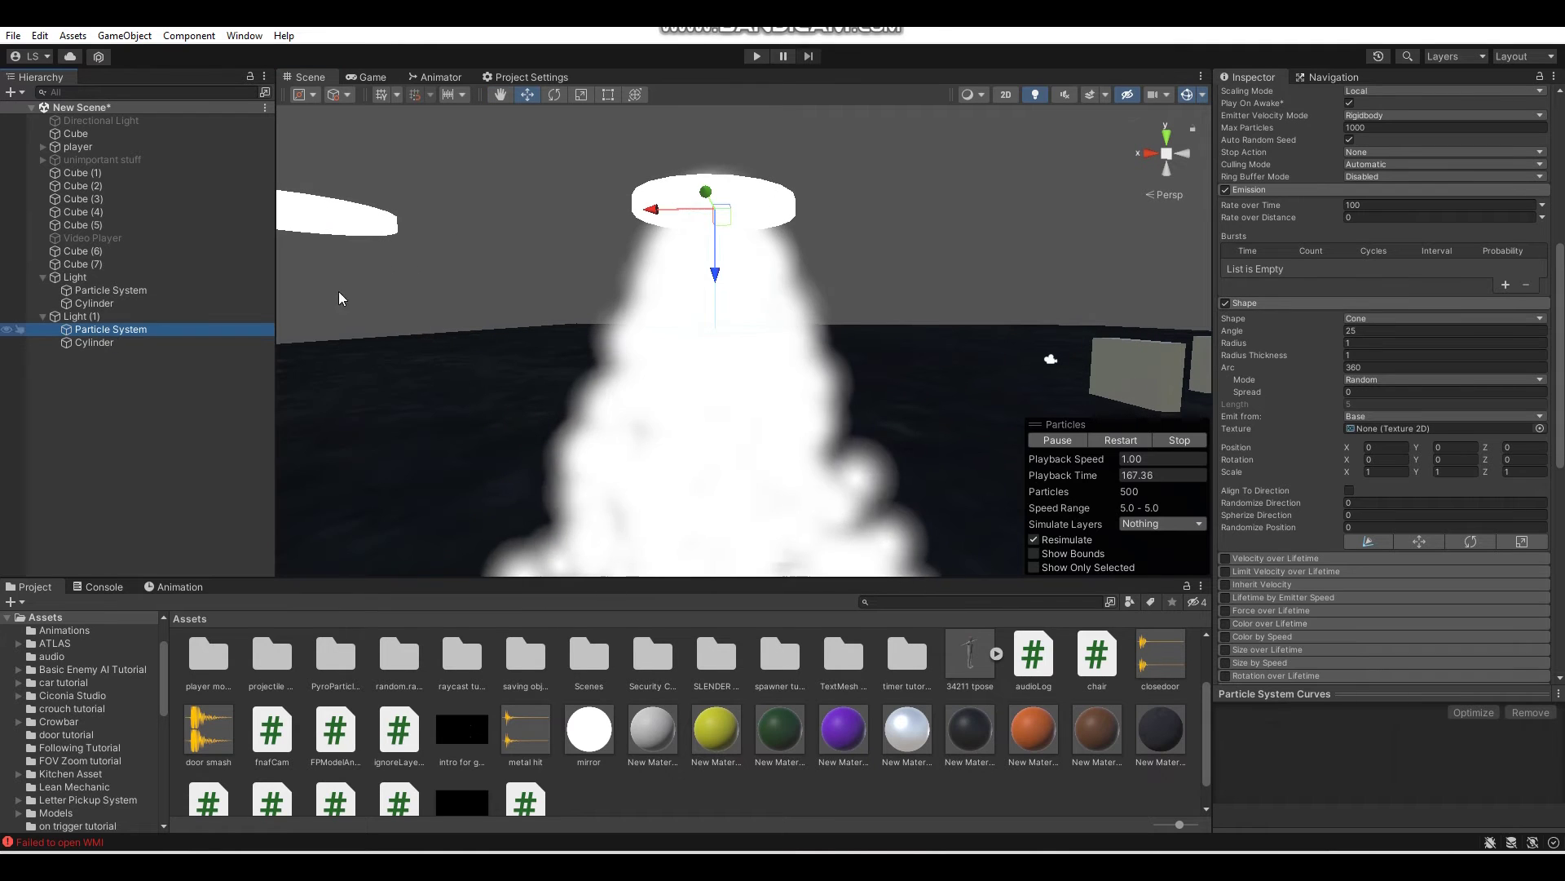
click(1382, 331)
text(12.8)
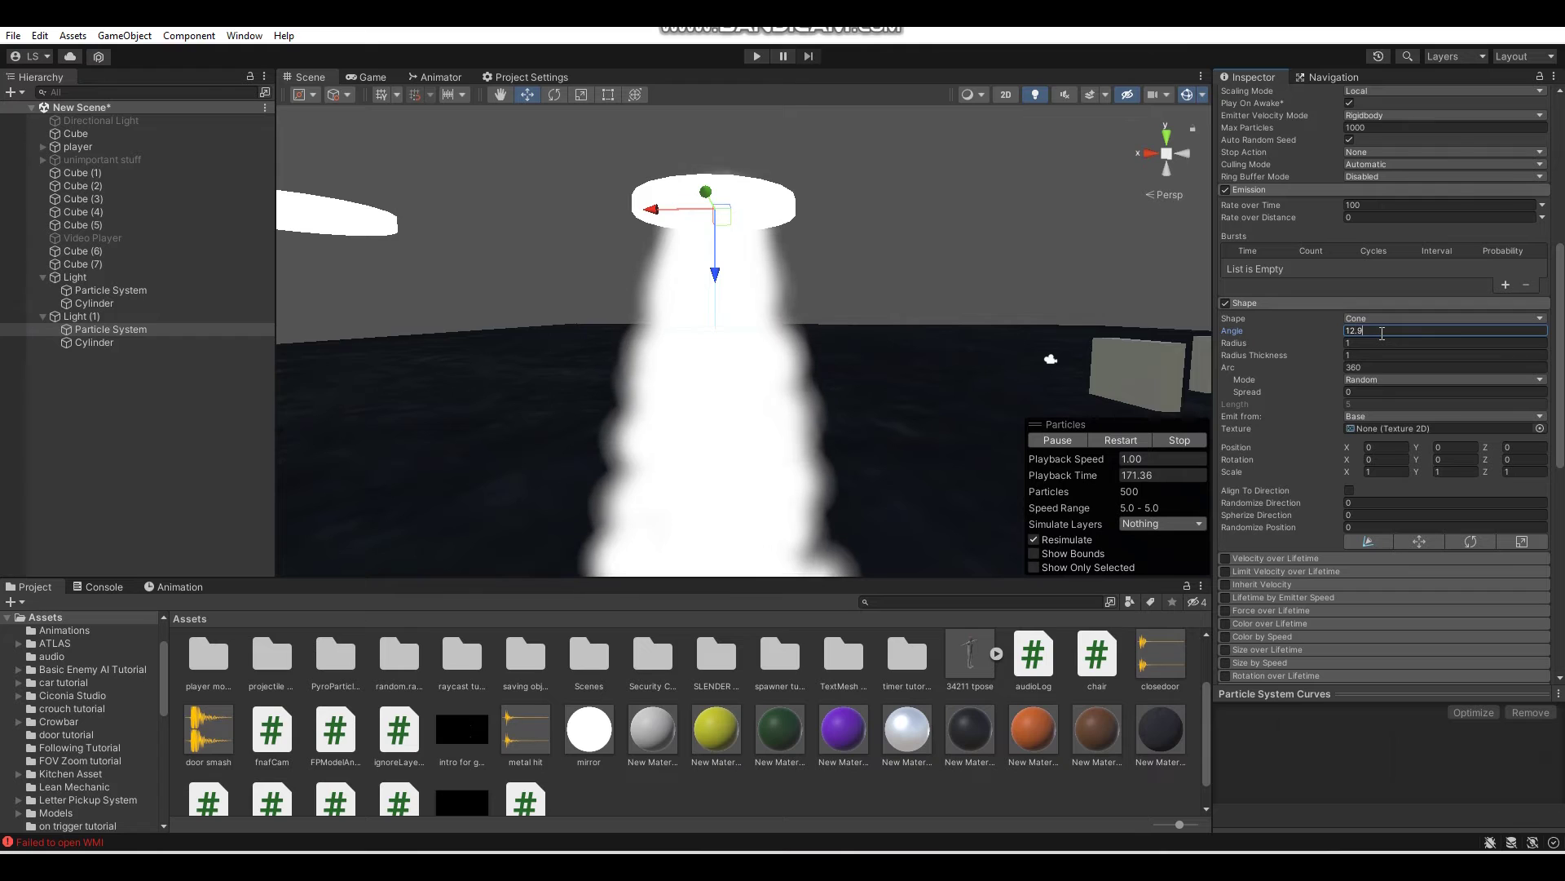
text(1)
click(1394, 344)
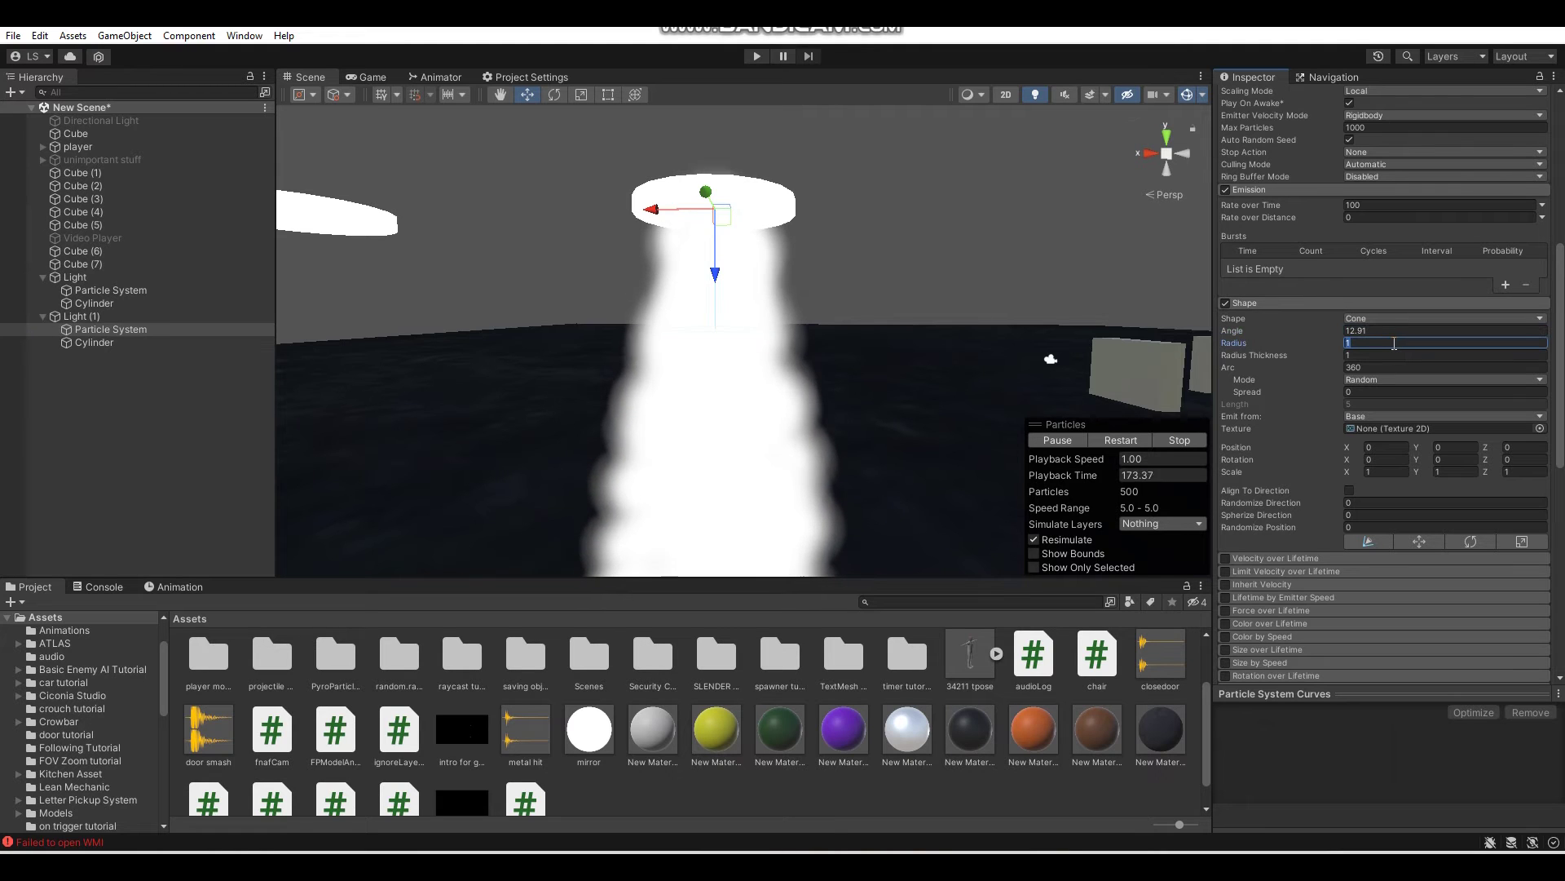
text(0.71)
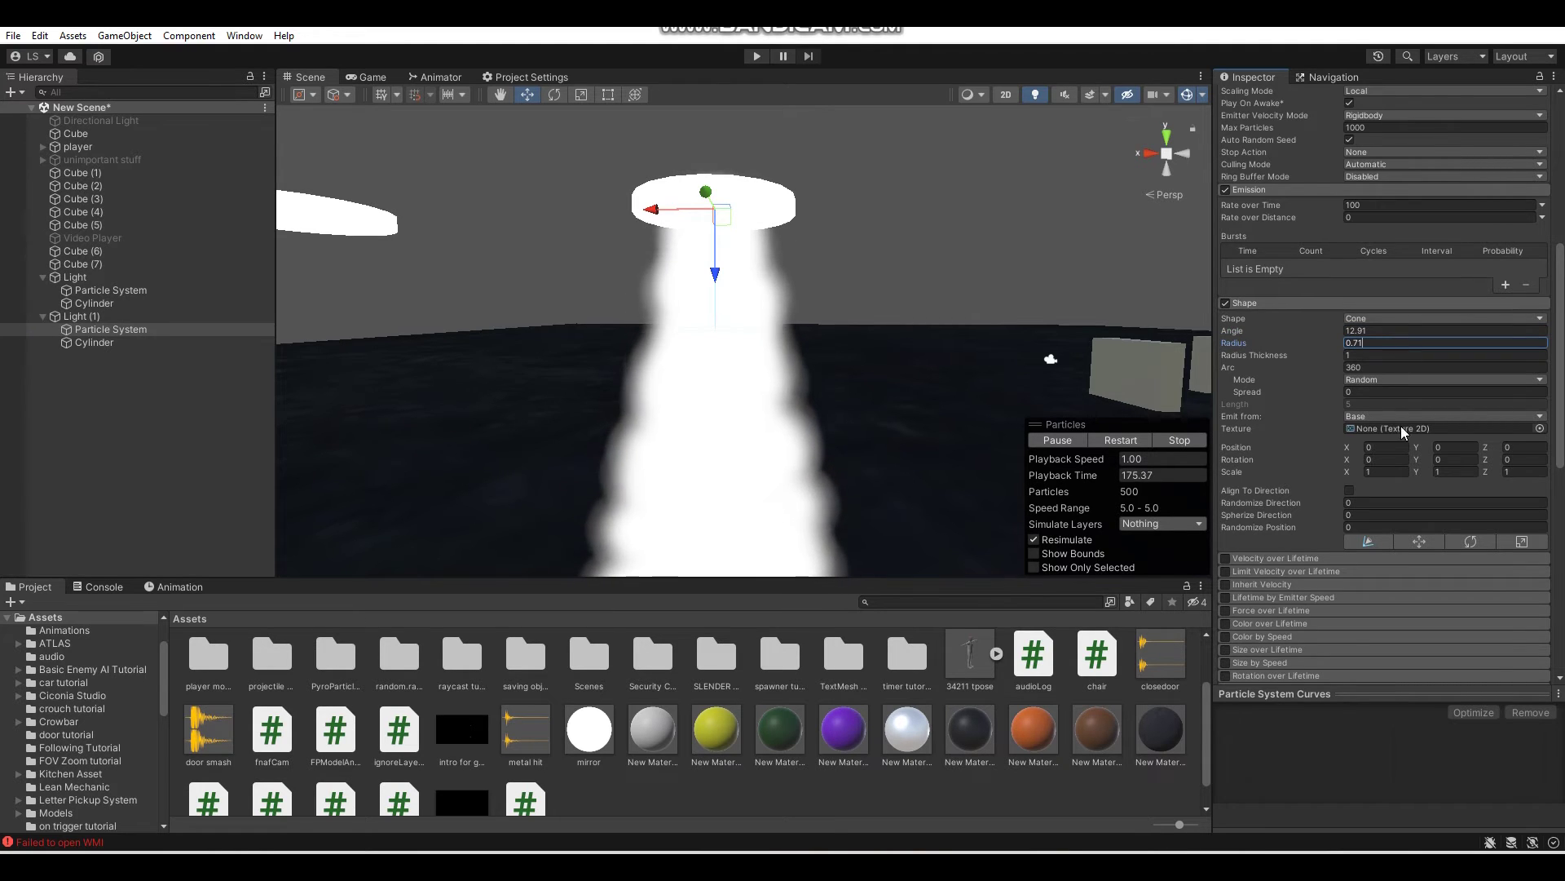
Set the new Particle System's Shape scale to 3 on X, Y and Z.
click(1386, 472)
text(3)
key(Tab)
text(3)
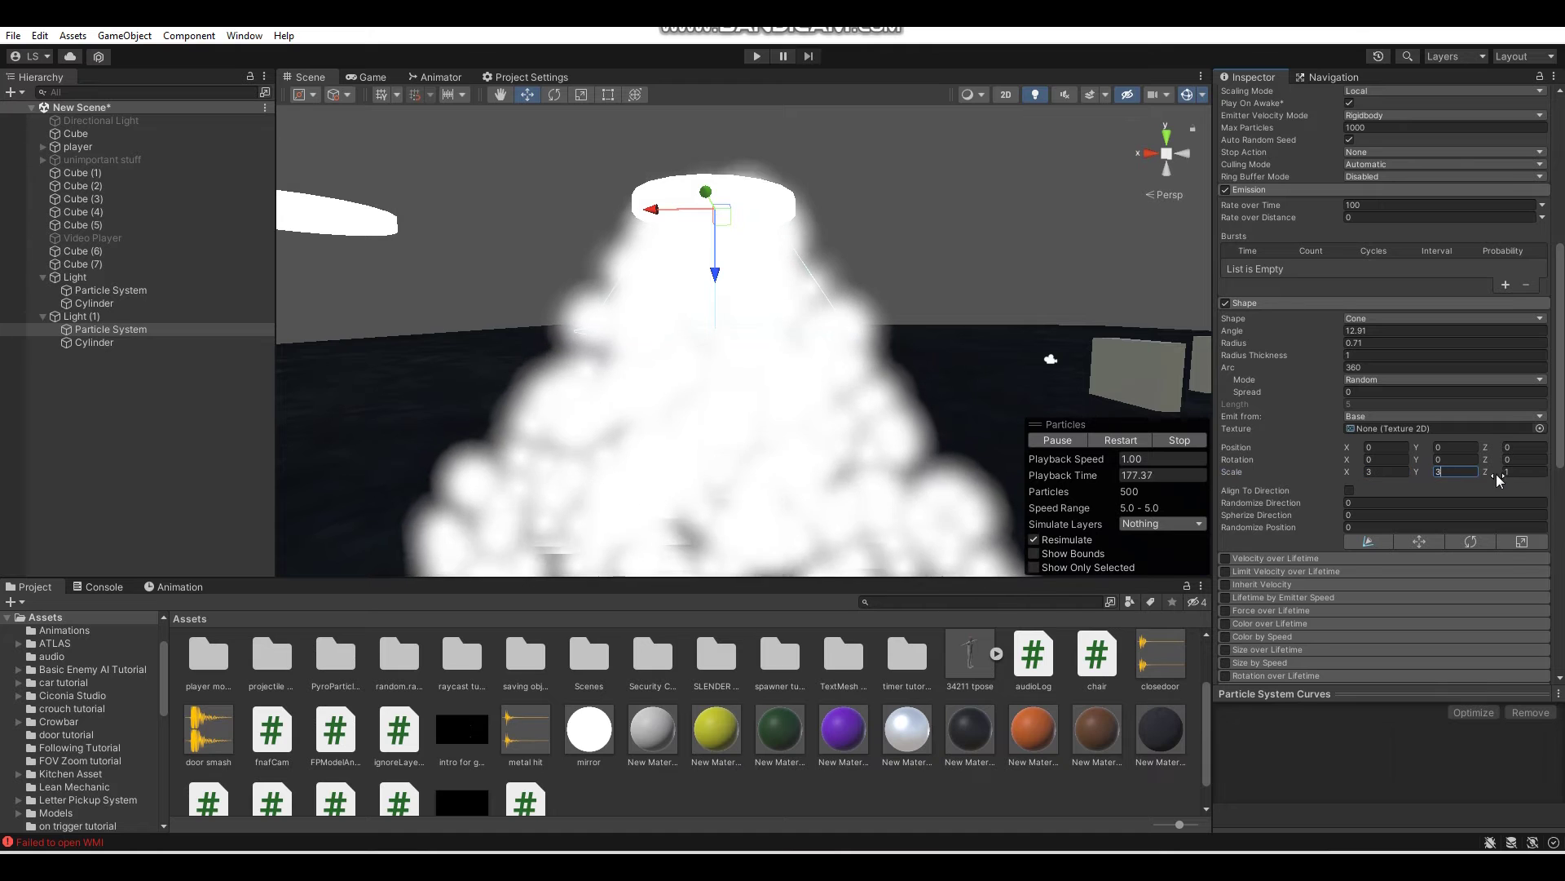
click(1508, 473)
text(3)
Compare the new light beam with the finished beam under Light from several distances and angles.
right_drag(896, 371, 855, 316)
key(s)
alt+drag(855, 316, 743, 361)
right_drag(743, 362, 740, 359)
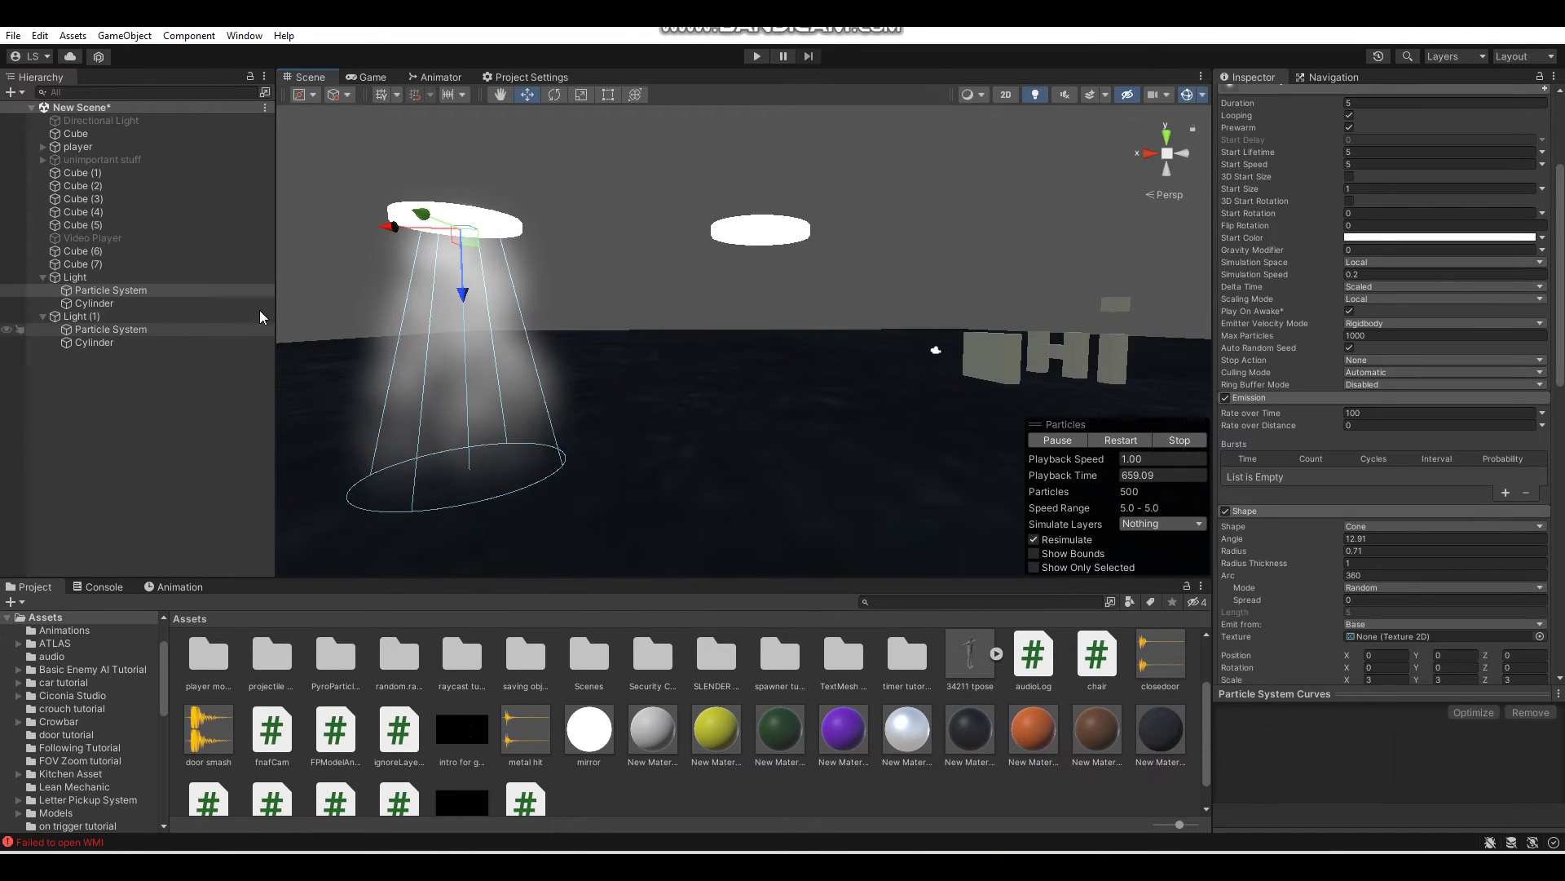
mouse_move(693, 298)
right_down()
mouse_move(550, 311)
mouse_move(717, 308)
right_up()
key(w)
alt+drag(716, 308, 718, 275)
alt+scroll(719, 276, down, 10)
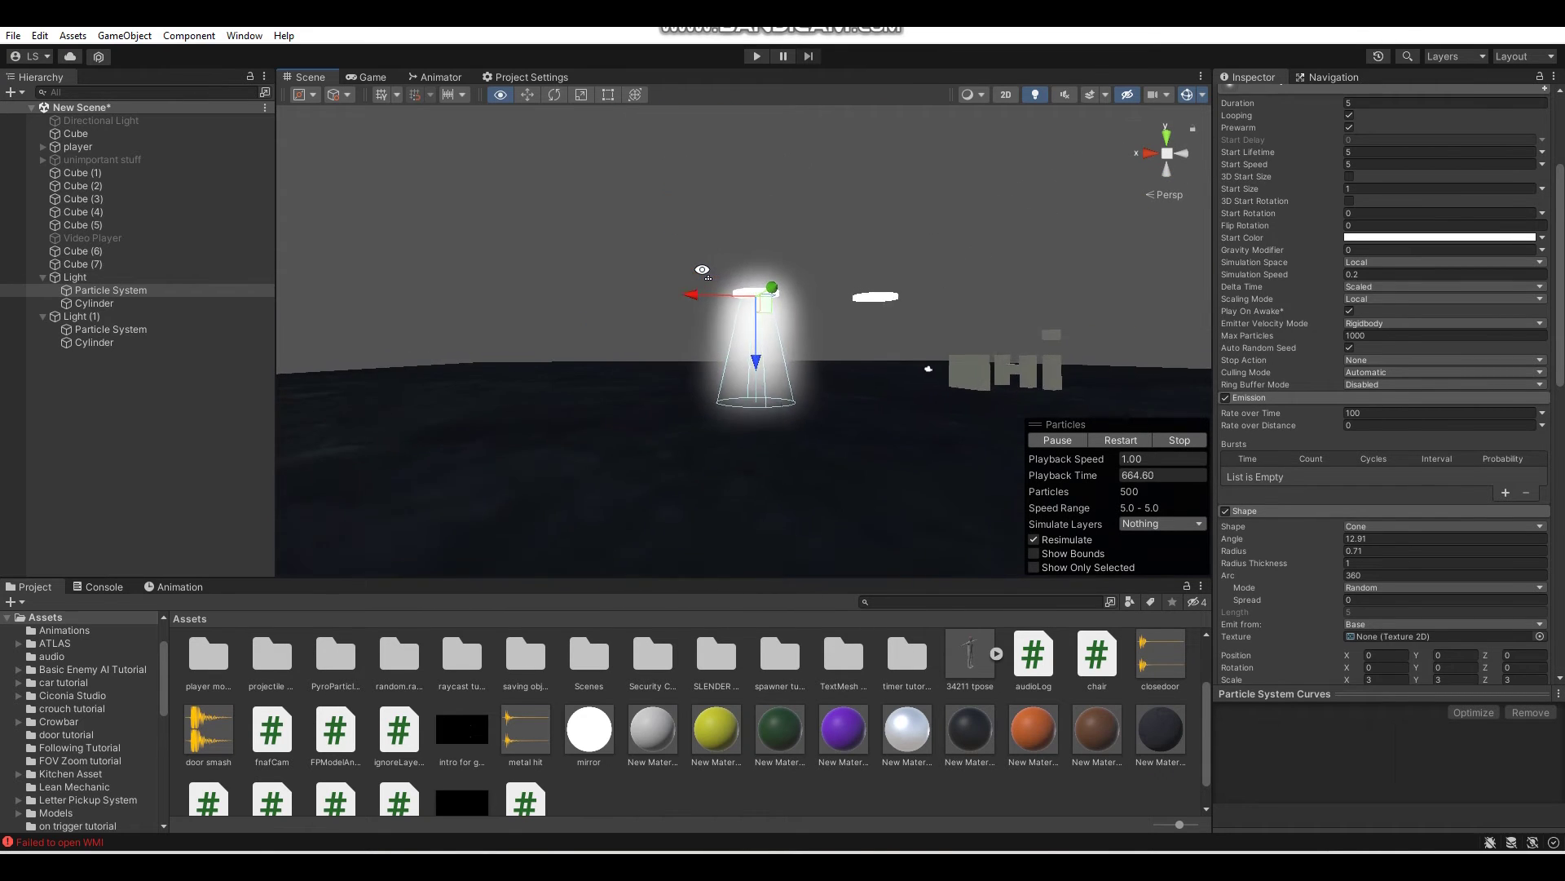
alt+scroll(702, 270, up, 10)
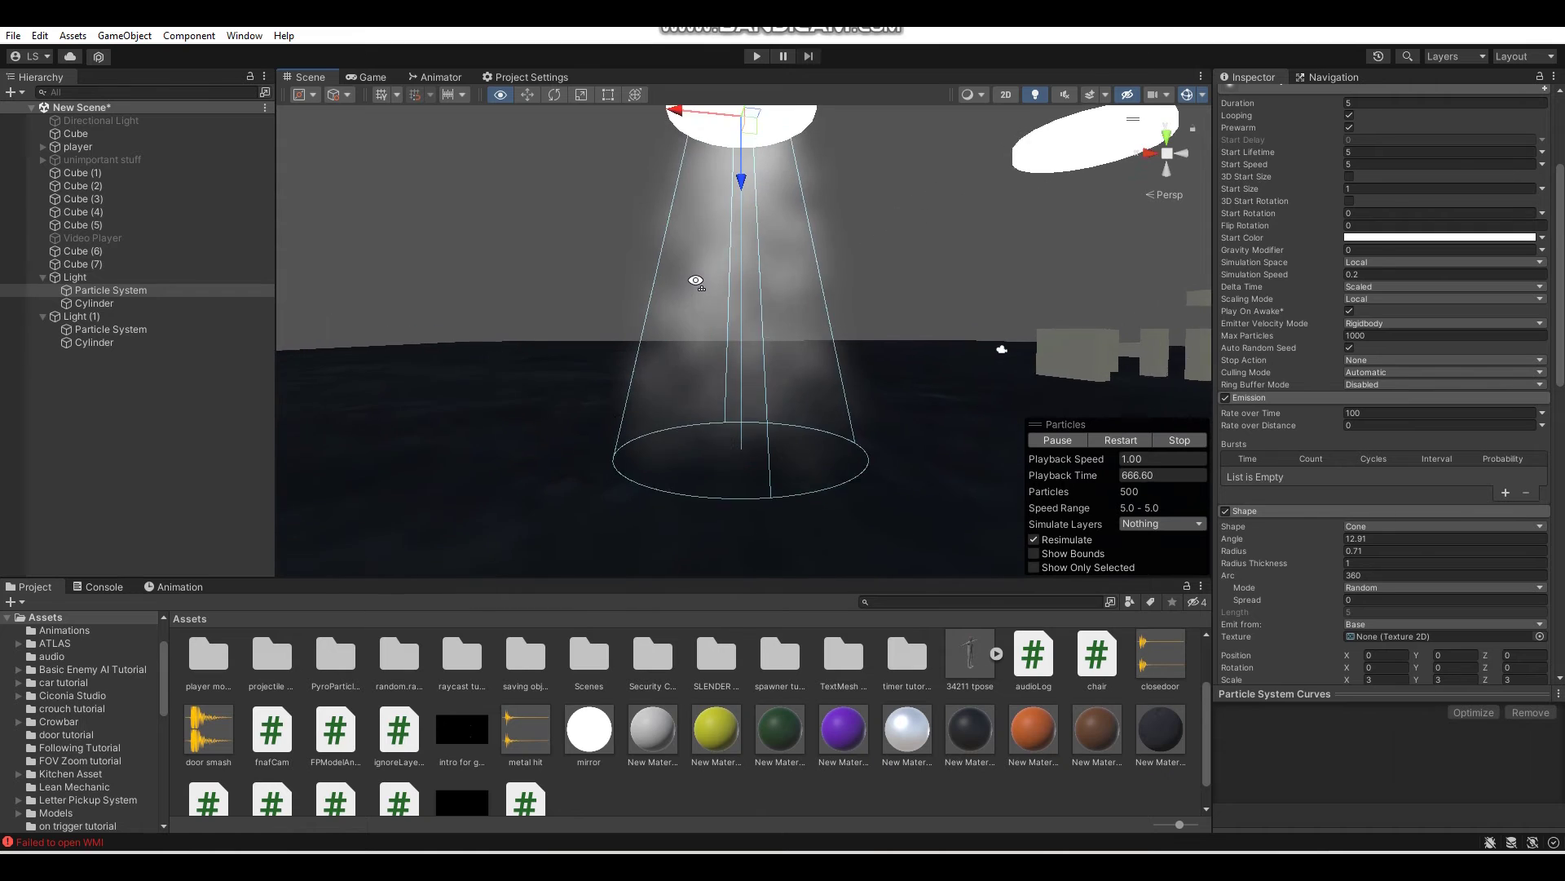
key(s)
key(d)
right_drag(691, 276, 691, 253)
Enable Color over Lifetime on the Particle System under Light (1) and open its color gradient for editing.
click(113, 330)
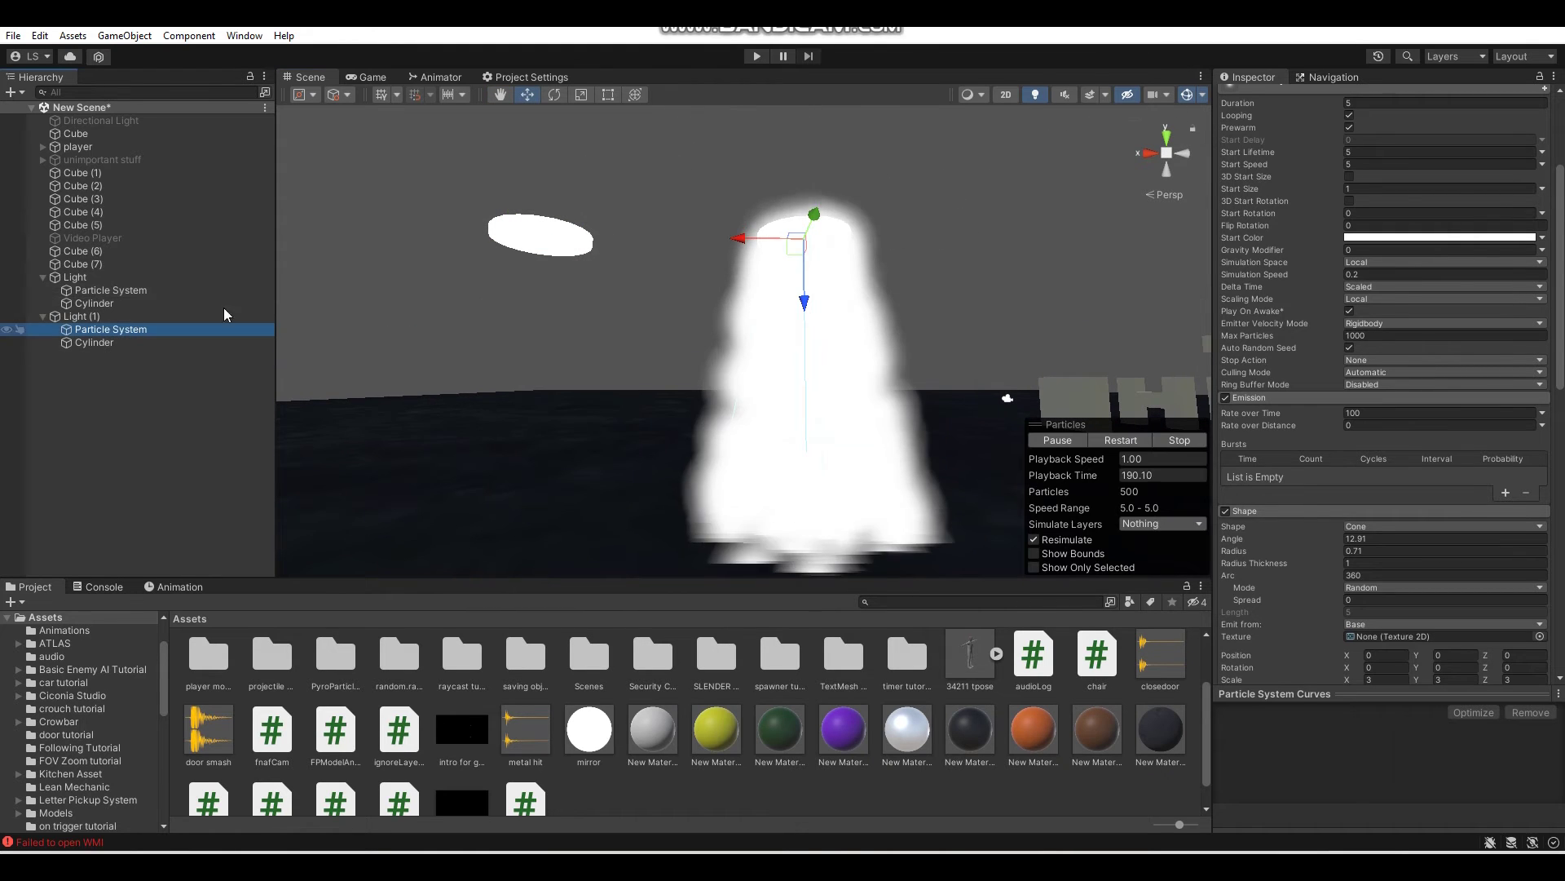
mouse_move(872, 317)
right_down()
mouse_move(846, 325)
mouse_move(886, 326)
right_up()
key(d)
key(w)
alt+scroll(838, 346, down, 10)
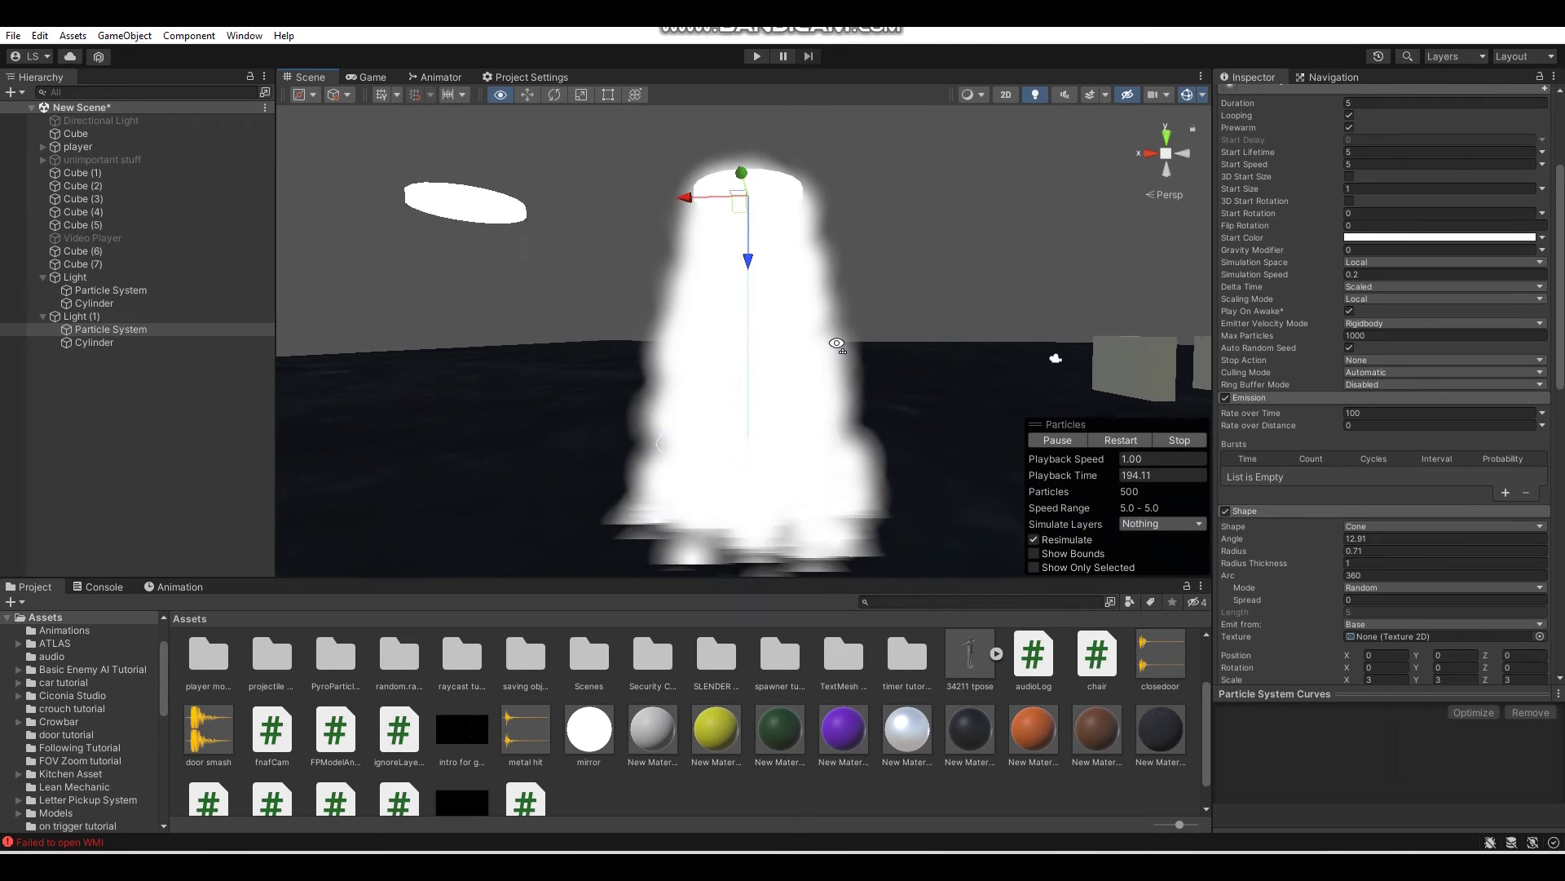
right_drag(837, 345, 859, 339)
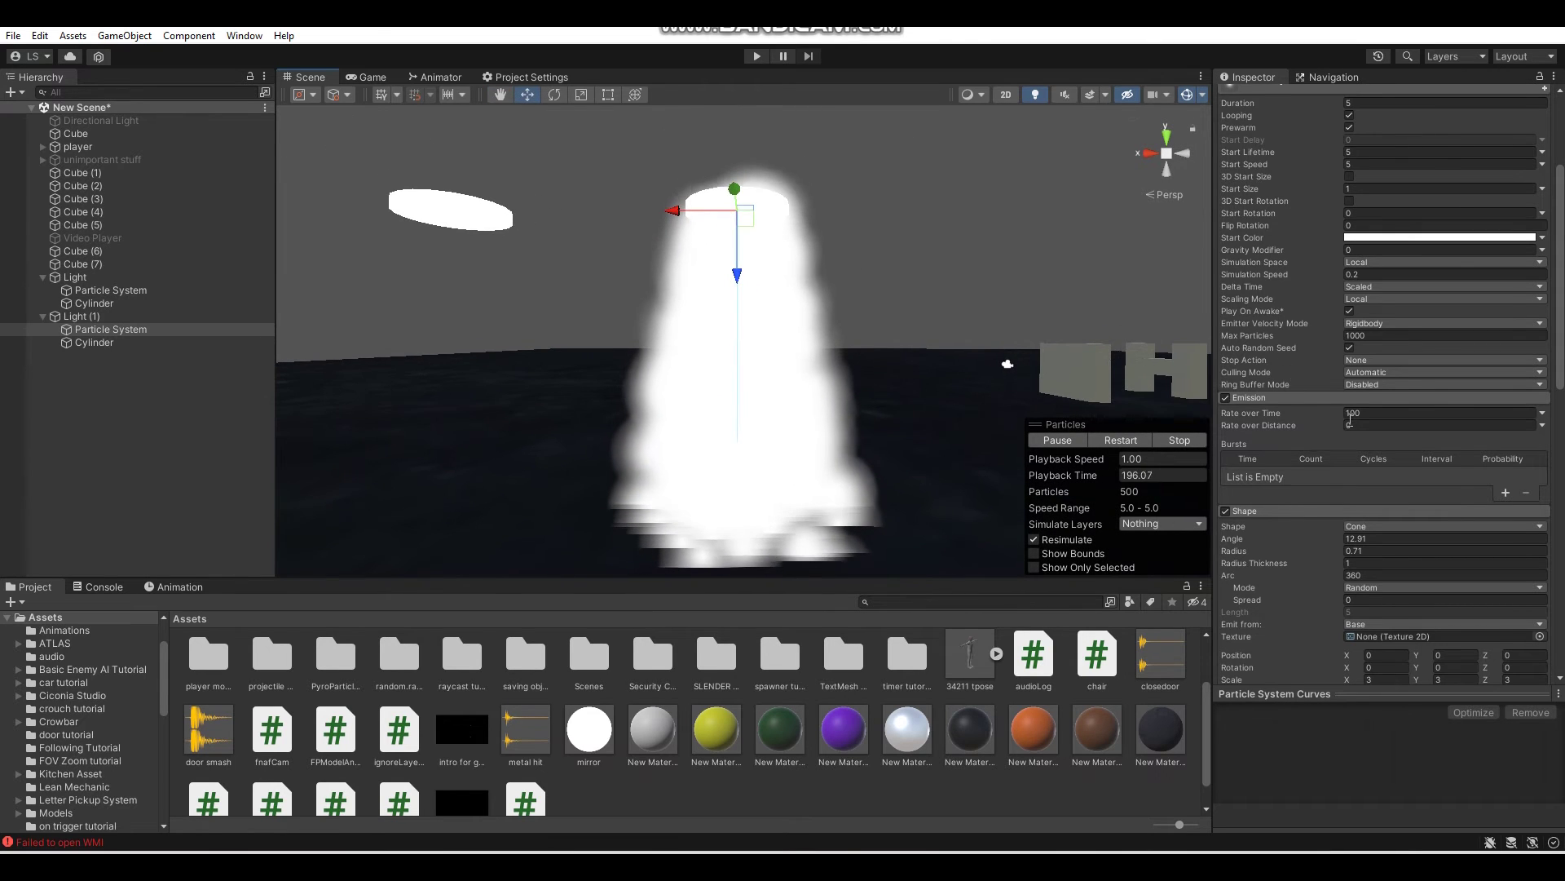
scroll(1352, 425, up, 3)
scroll(1352, 424, down, 10)
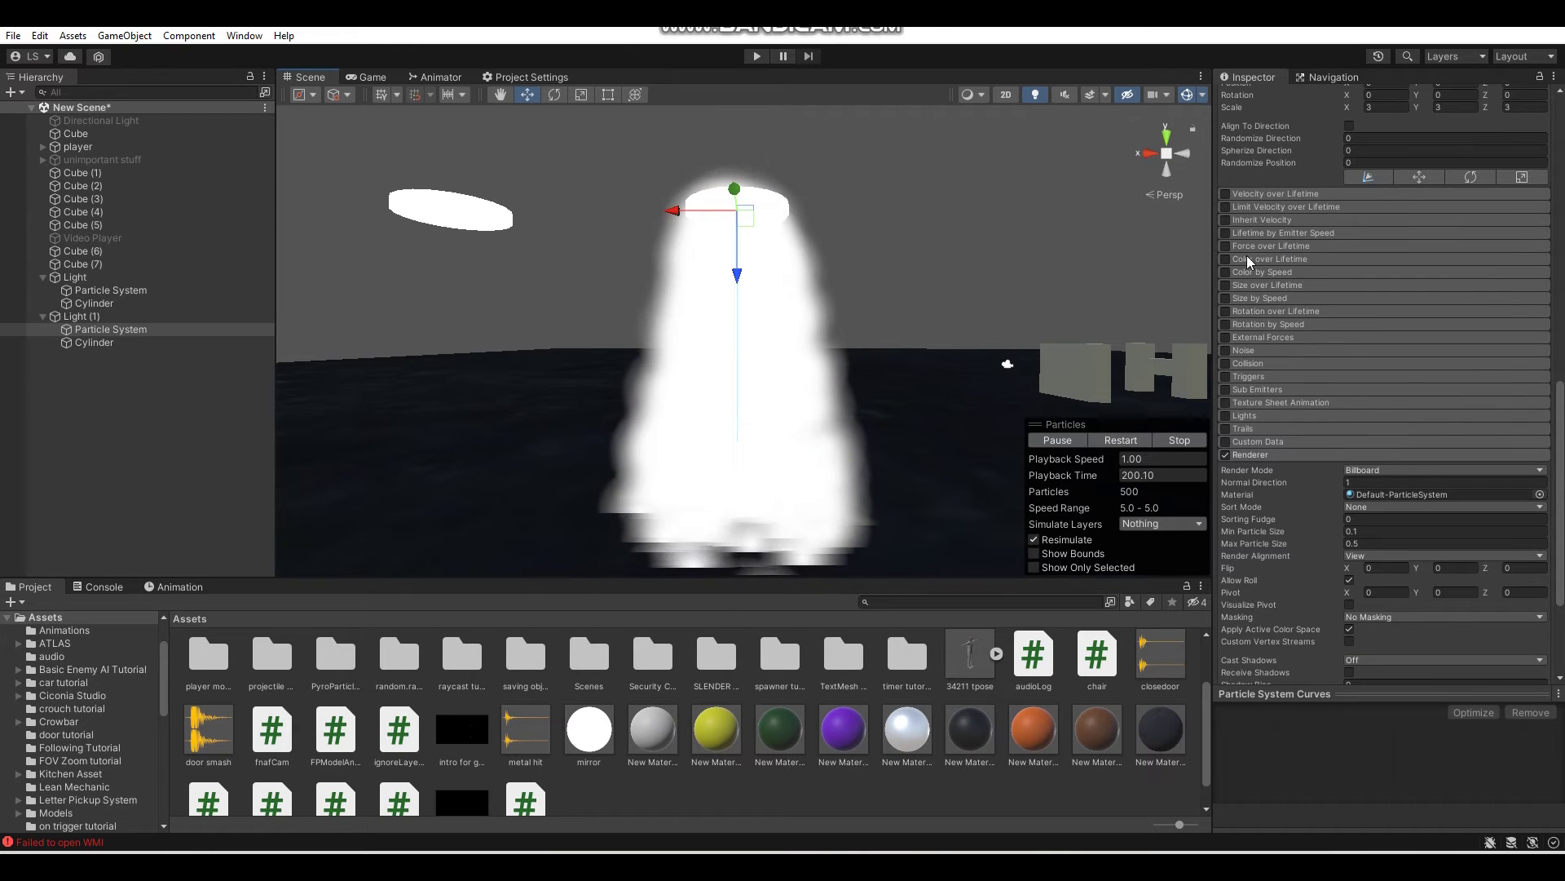
click(1249, 259)
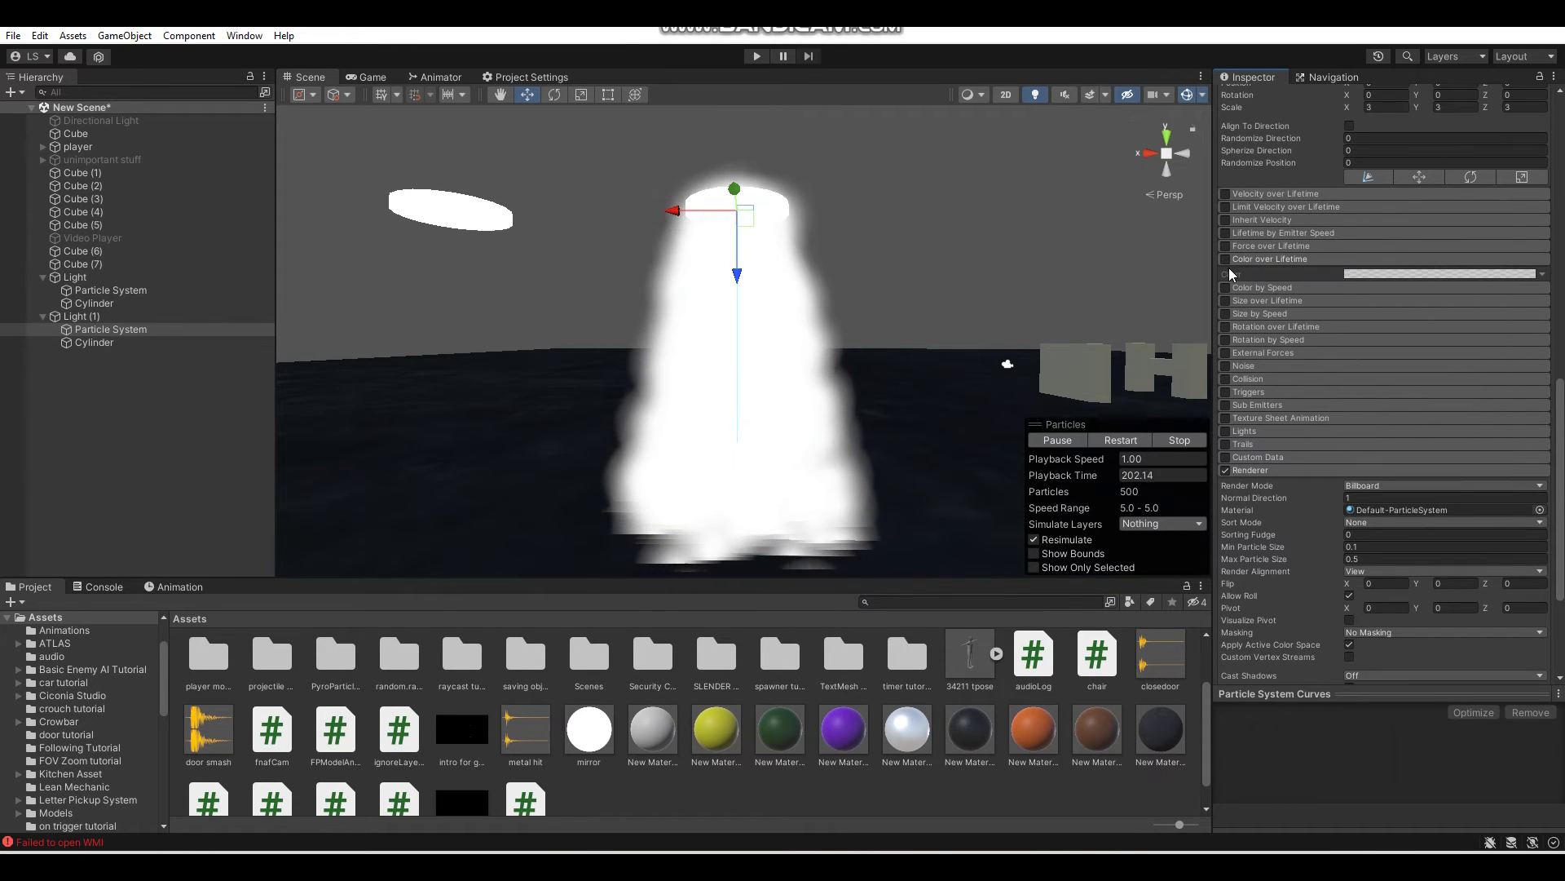
click(1224, 260)
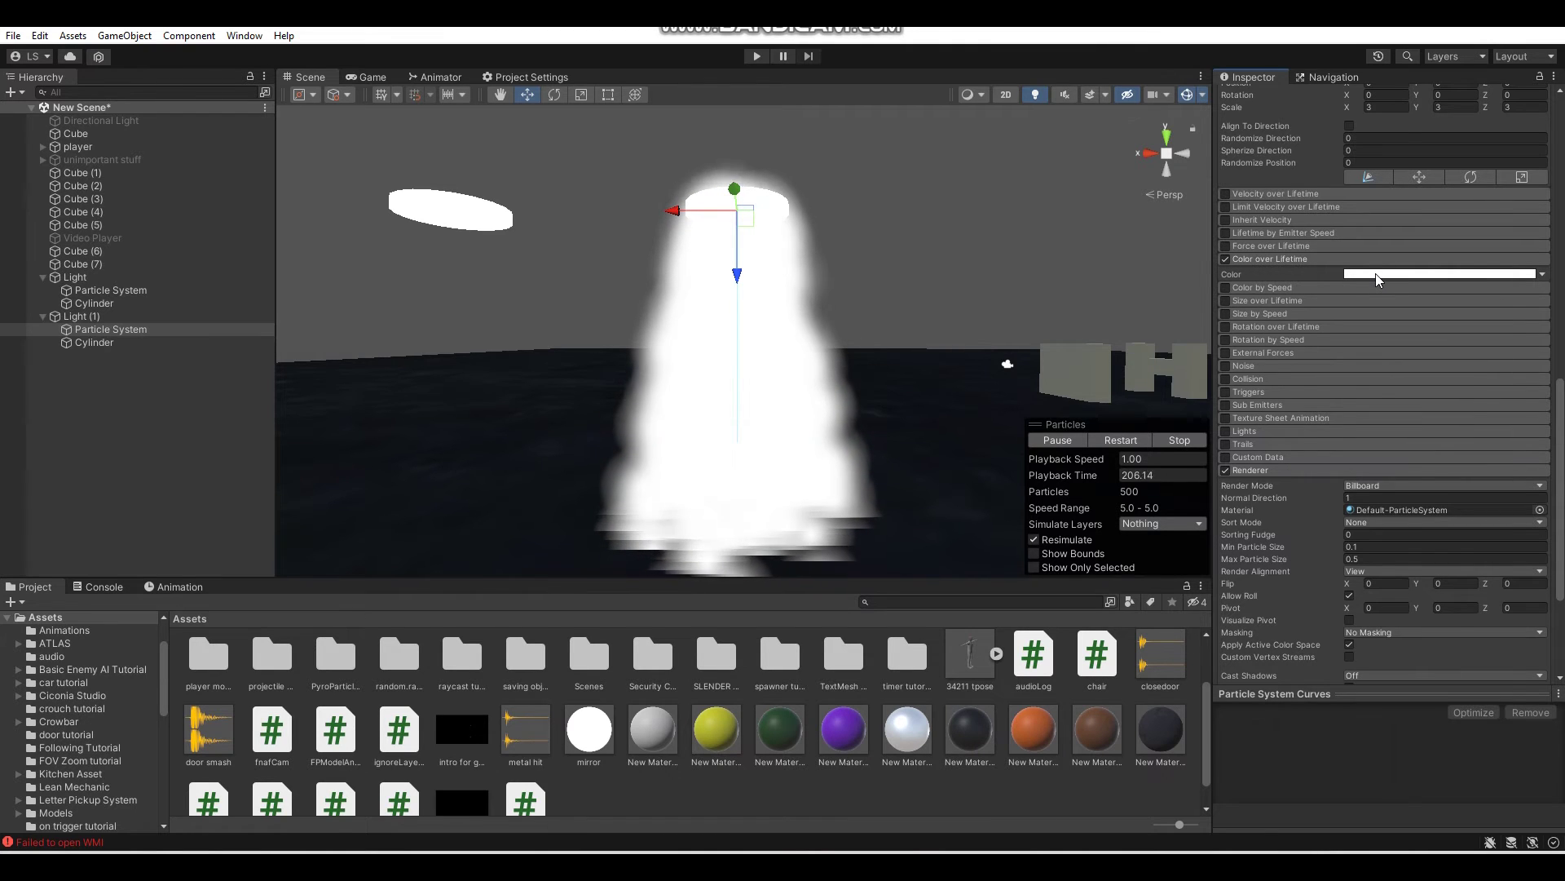
click(1376, 274)
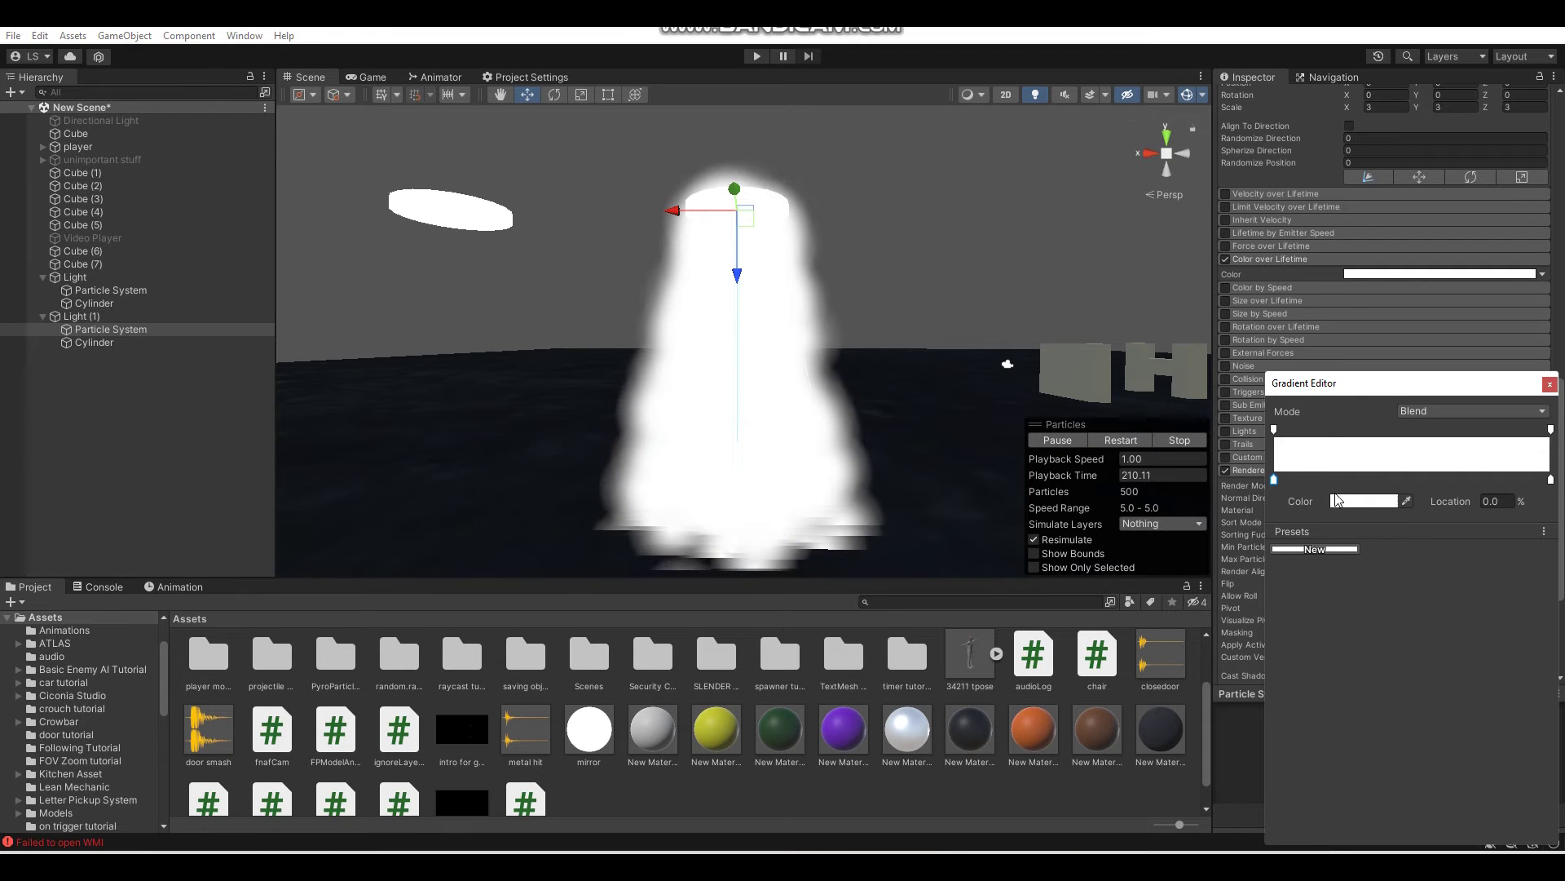
Try an alpha of 0 on the gradient's start and end keys, and restore both to 255.
click(1275, 430)
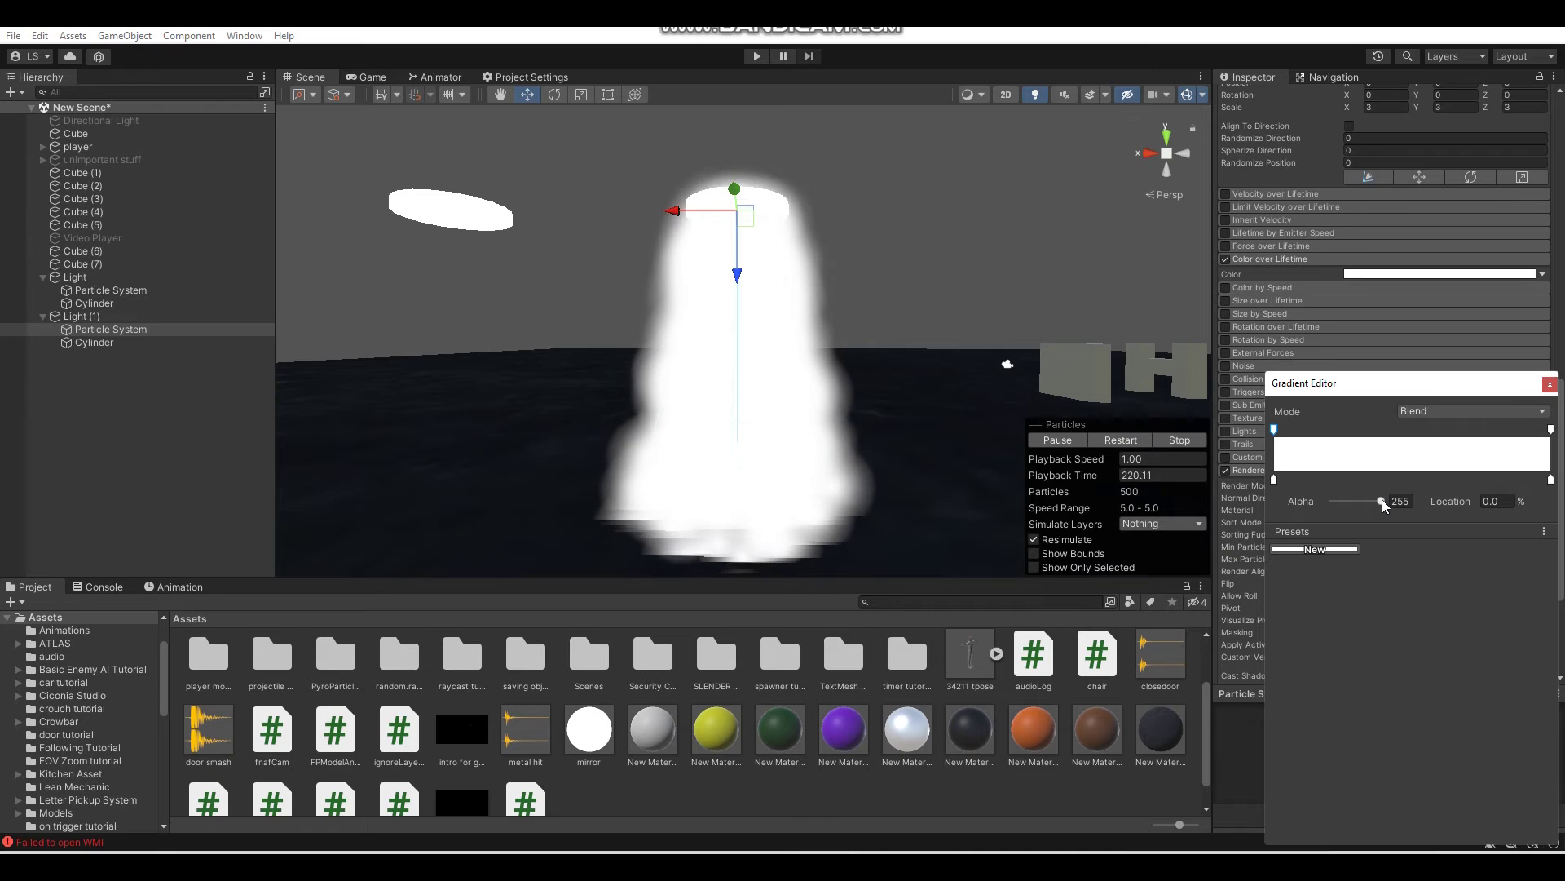
drag(1382, 500, 1324, 509)
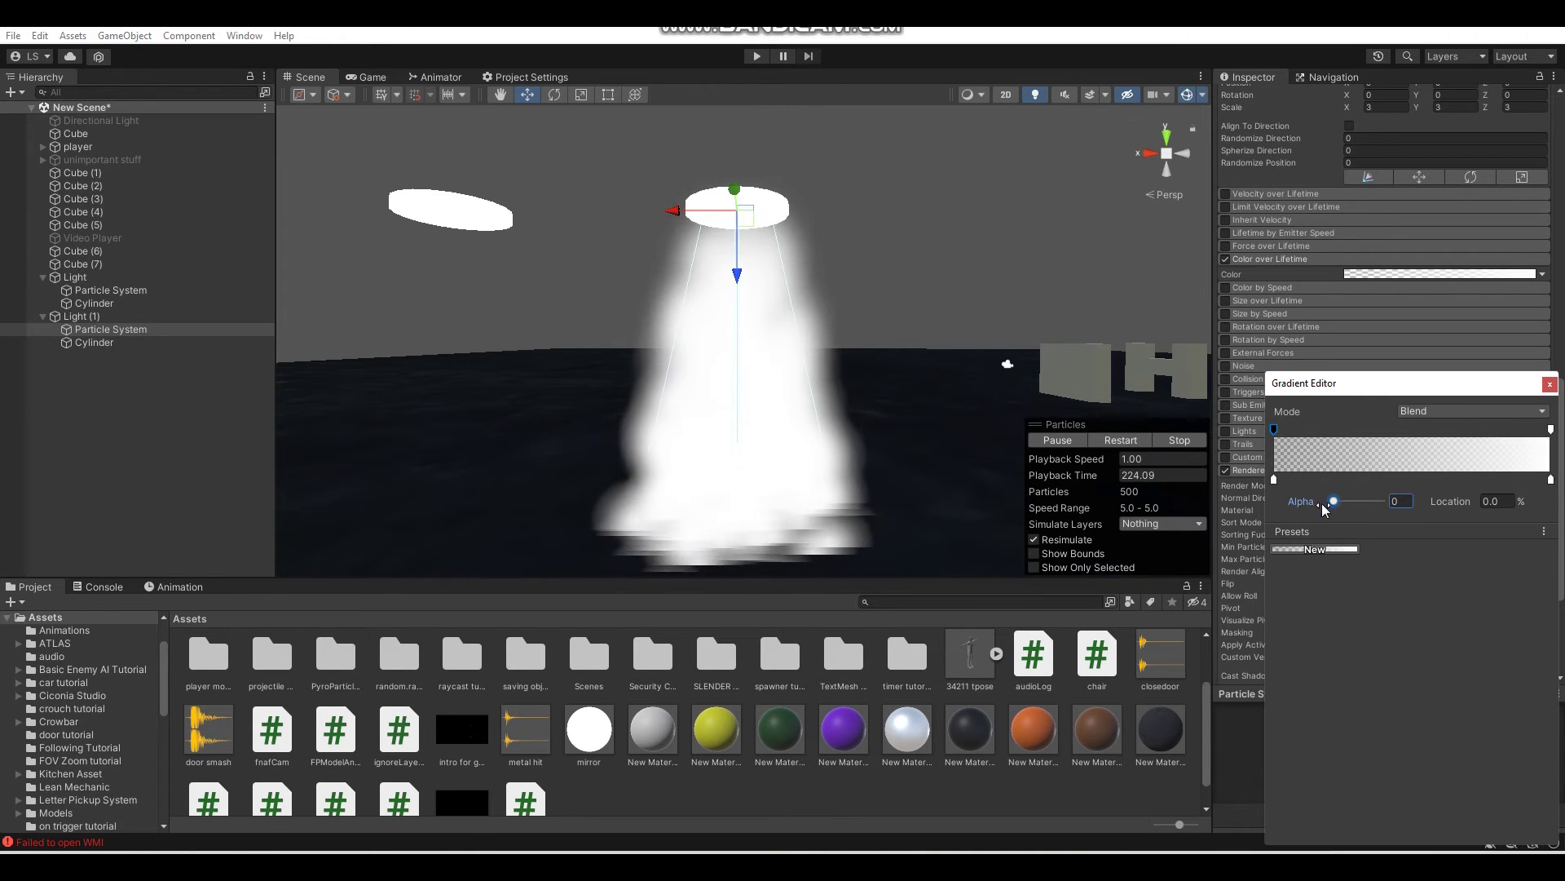
click(1550, 430)
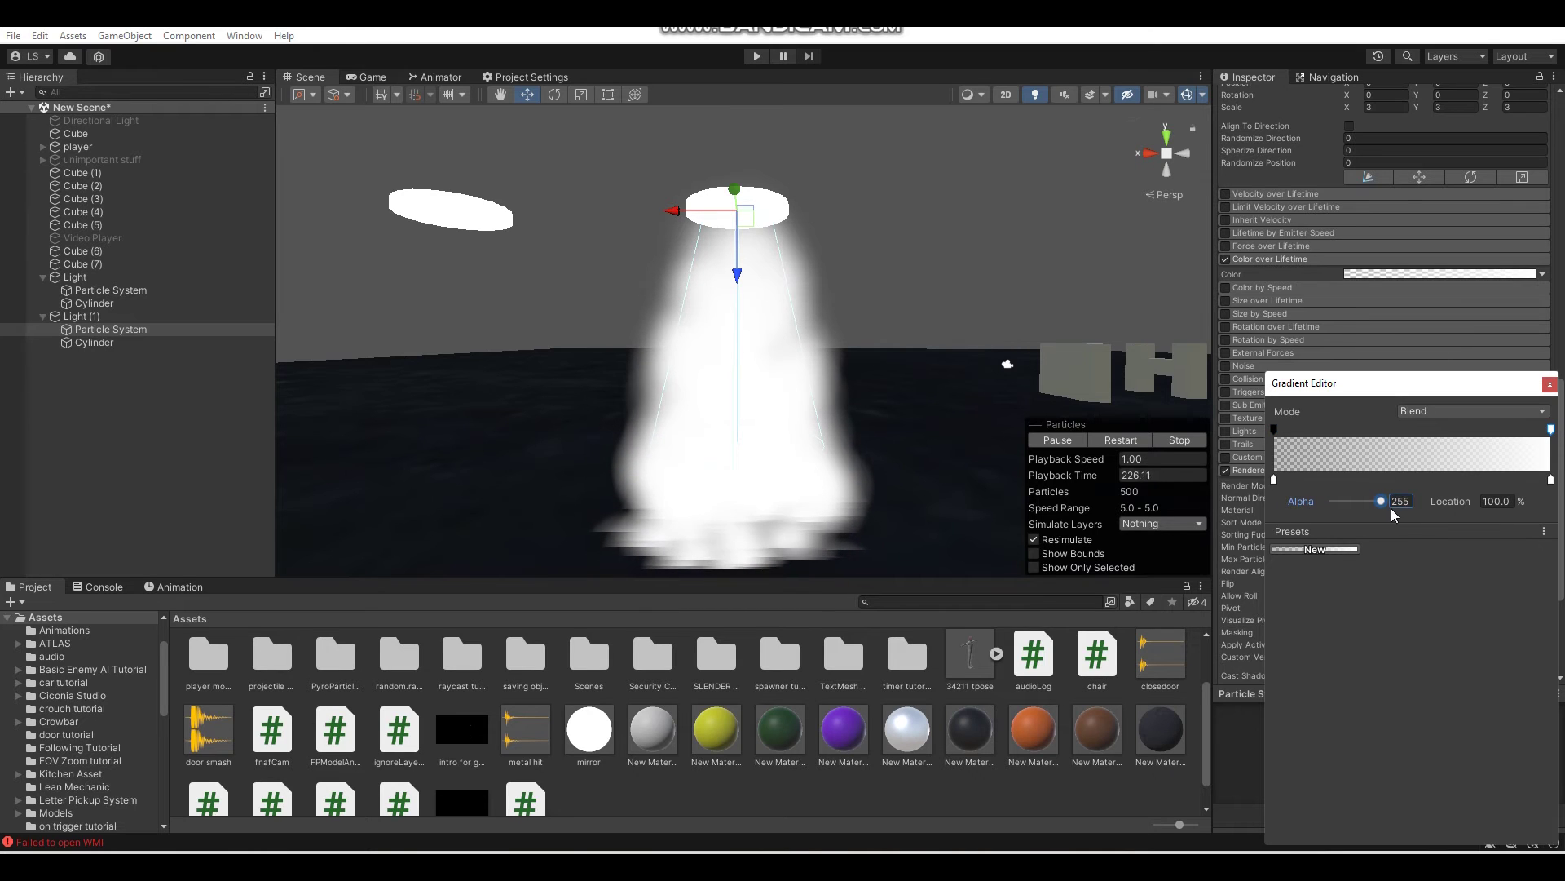
drag(1384, 505, 1336, 509)
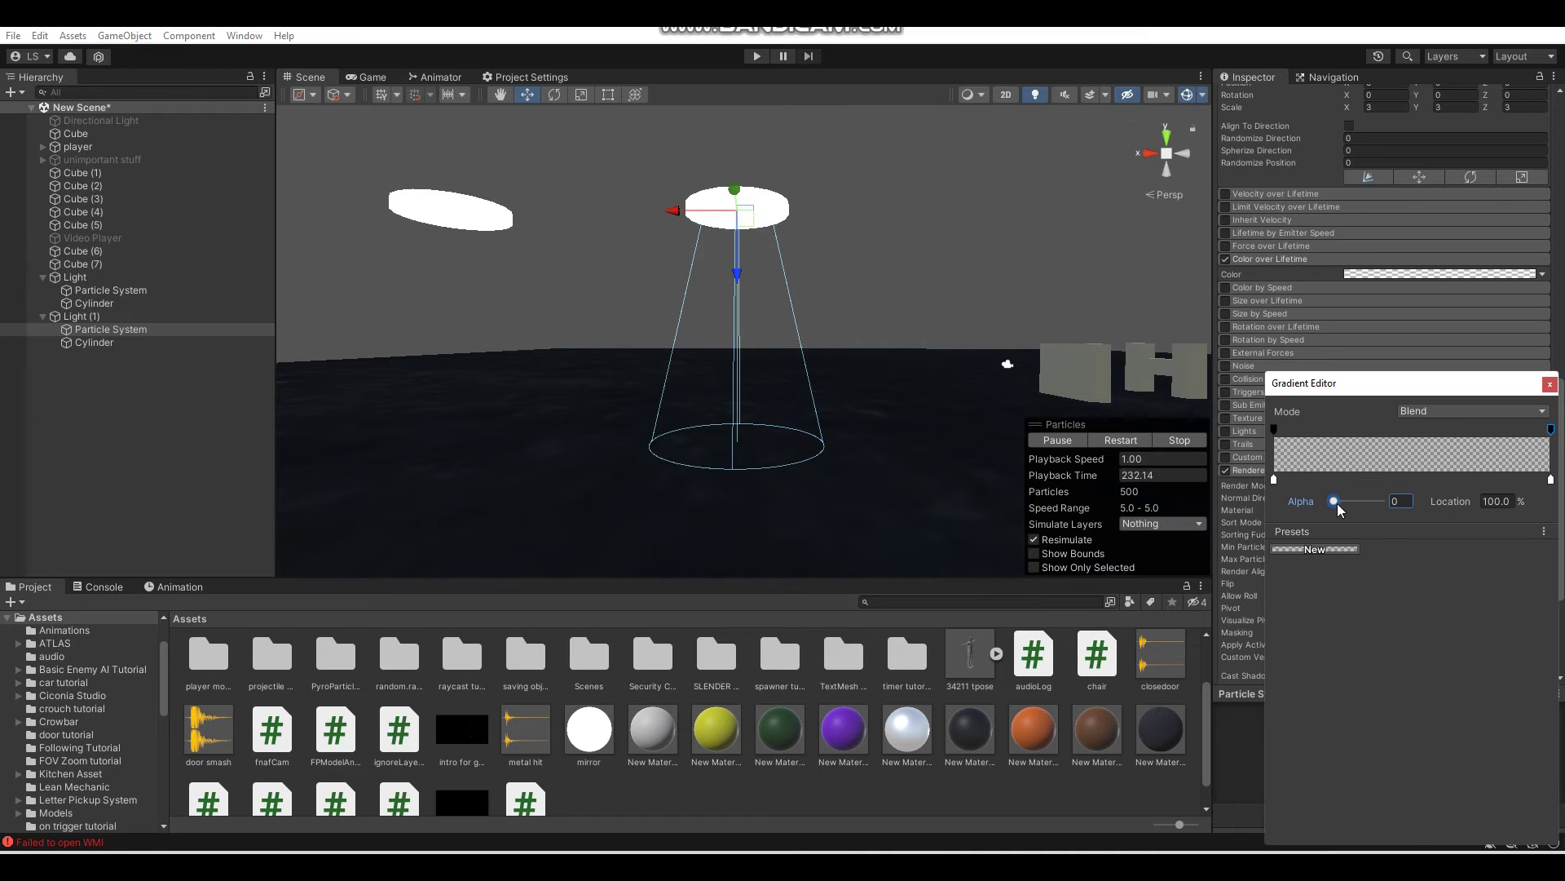
drag(1337, 502, 1420, 496)
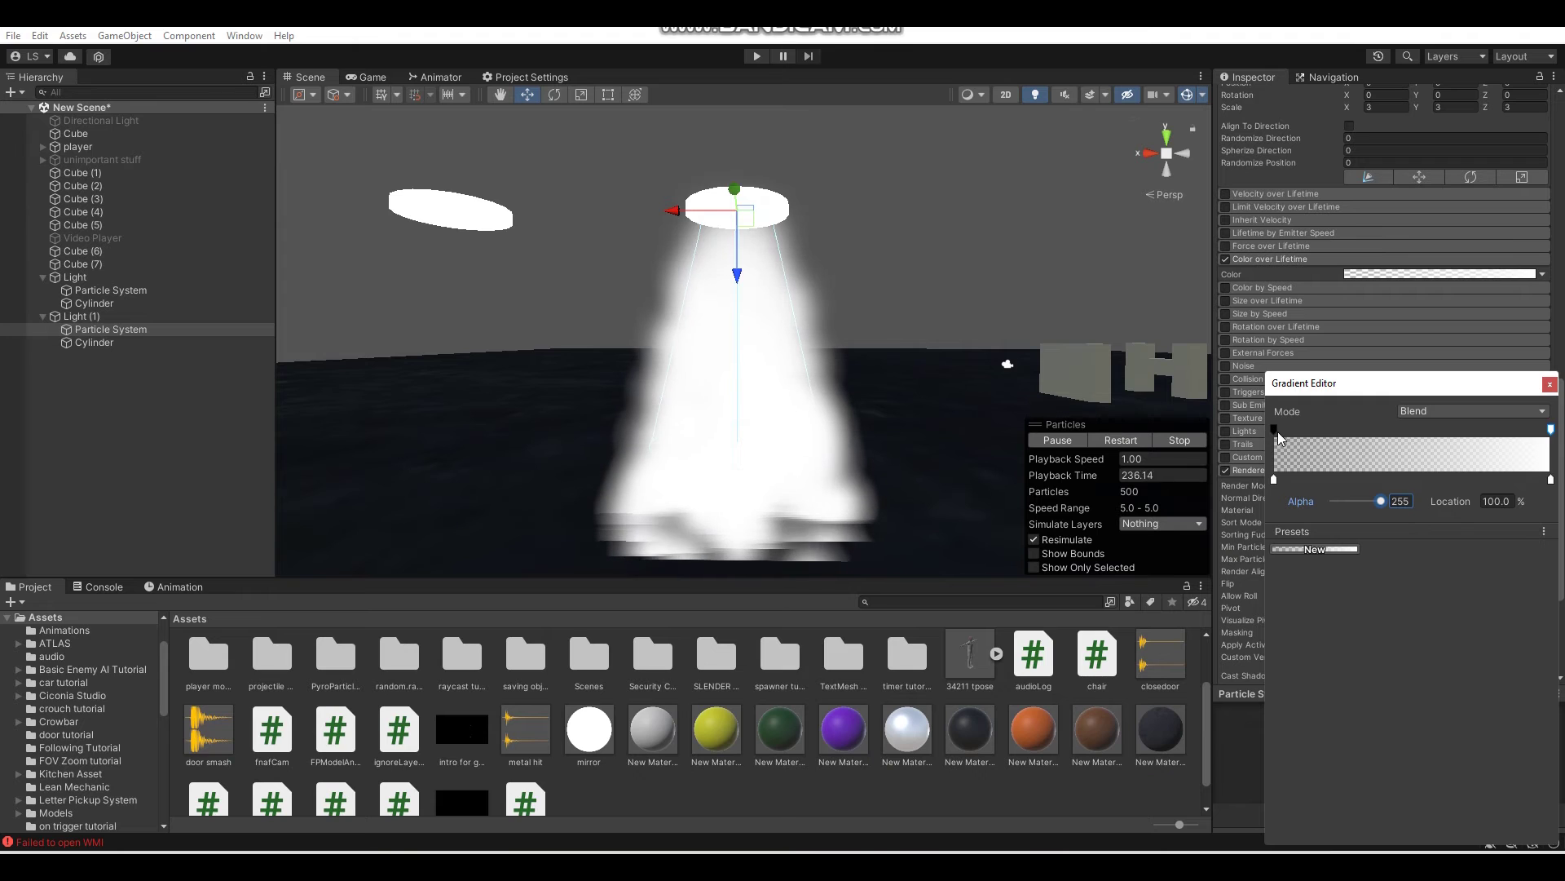
drag(1338, 500, 1401, 517)
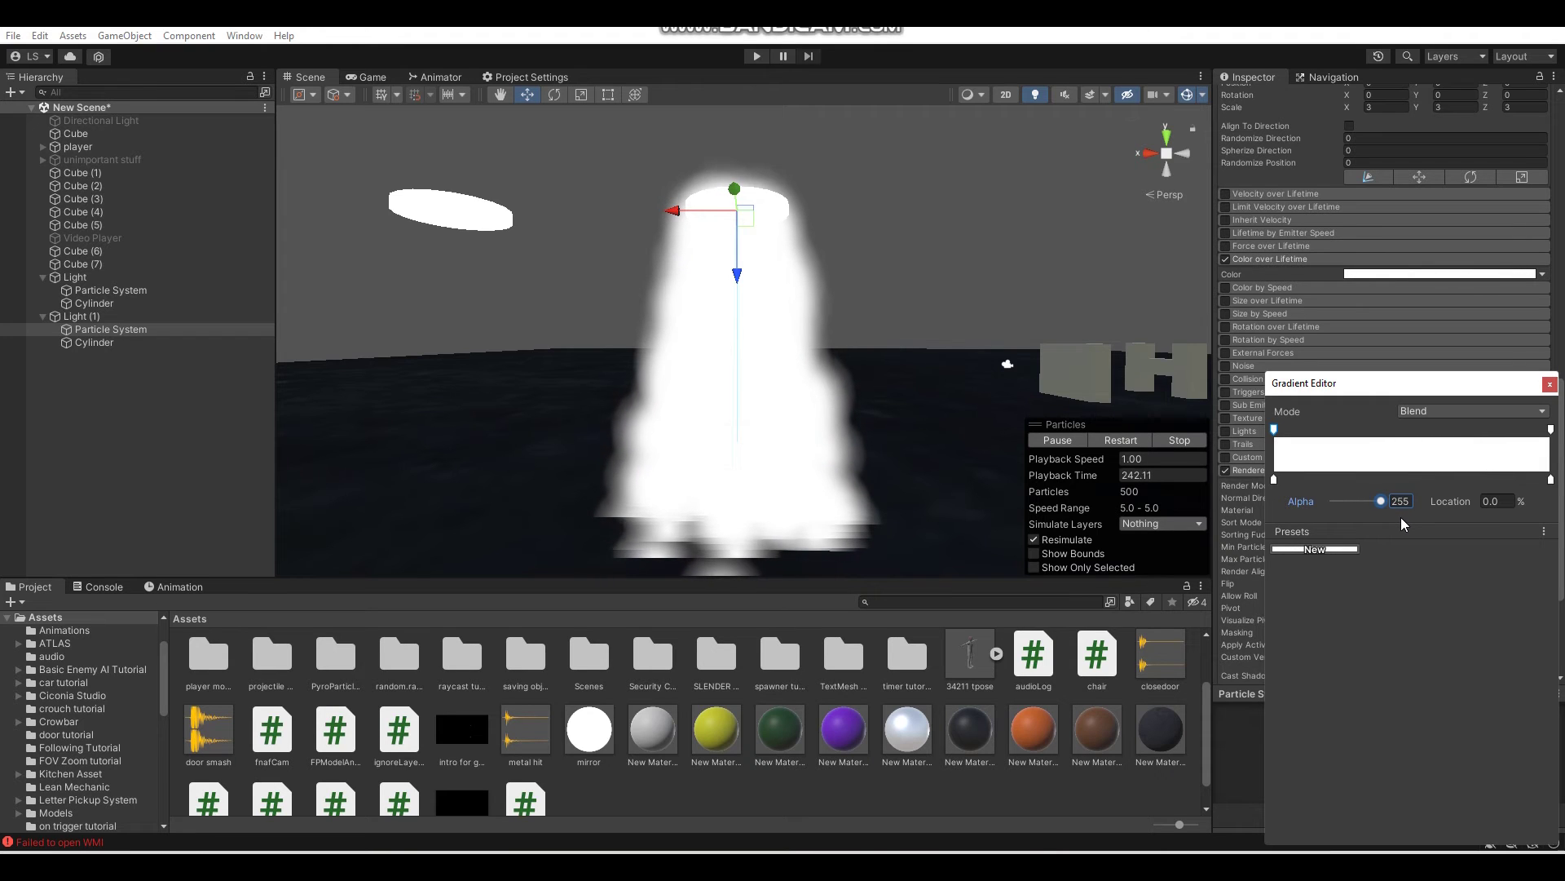
Set the gradient's start color key to pure red (FF0000).
click(1274, 481)
click(1358, 503)
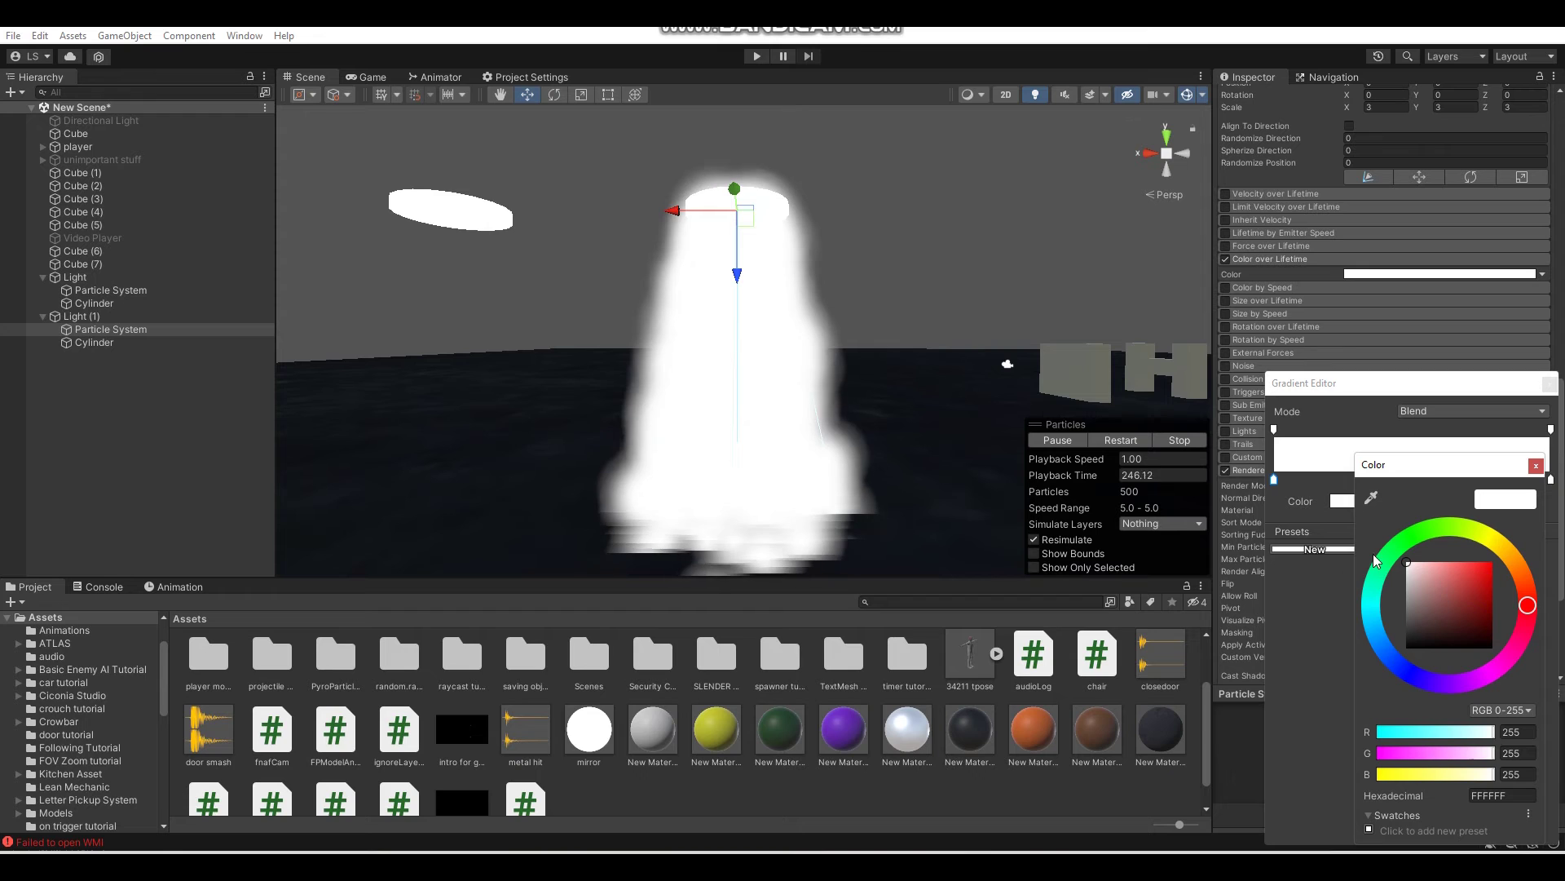
click(1493, 575)
drag(1531, 561, 1493, 487)
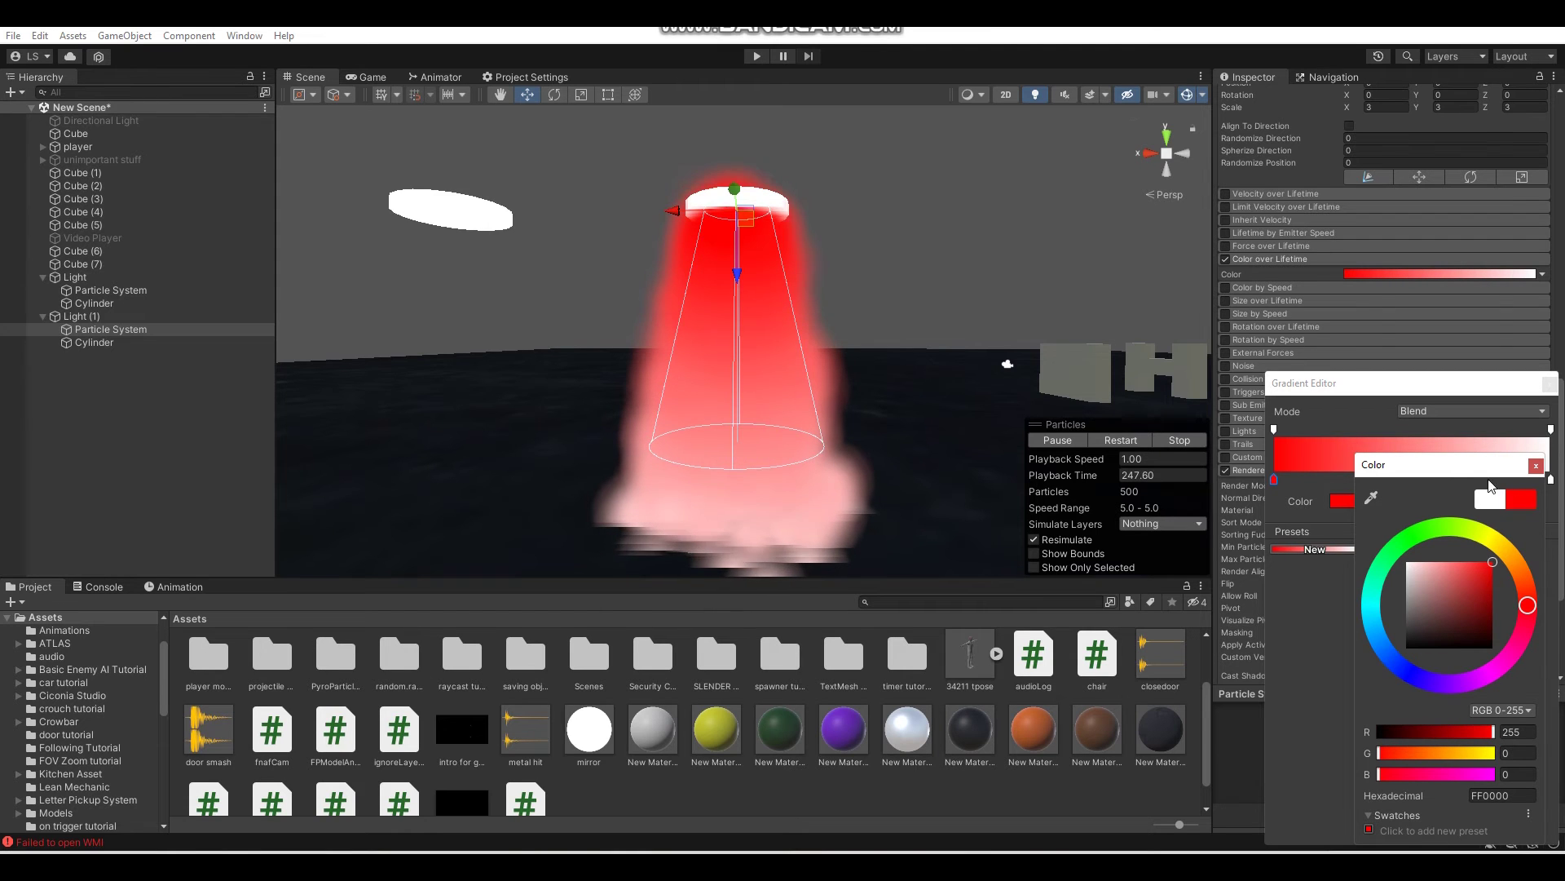
click(1284, 453)
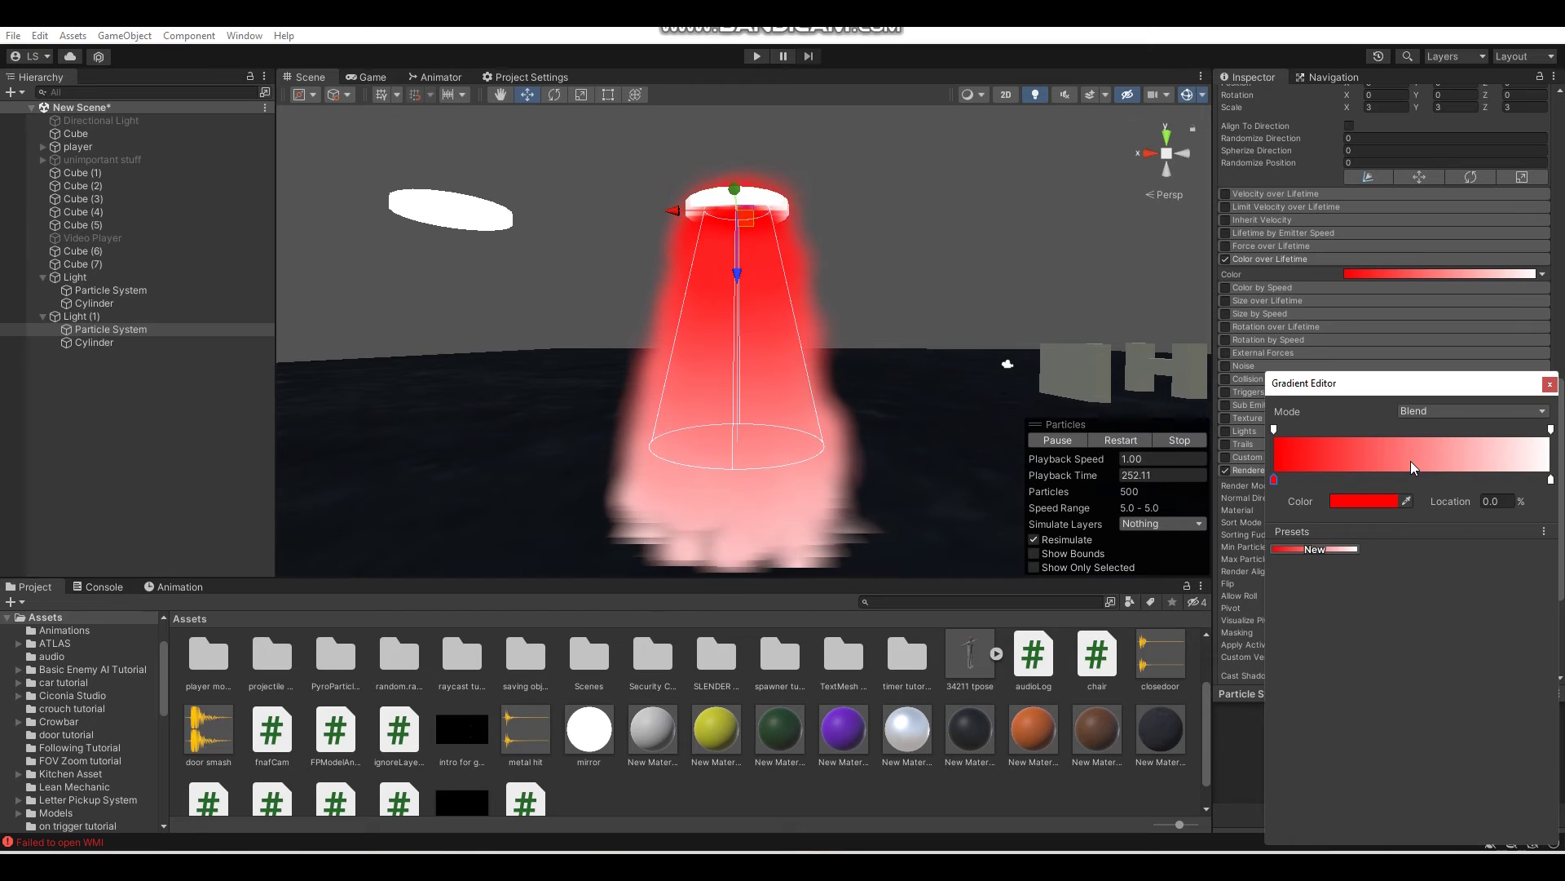
Add a color key near the middle of the gradient at 49.4% and set it to yellow (F1FF00).
click(1411, 479)
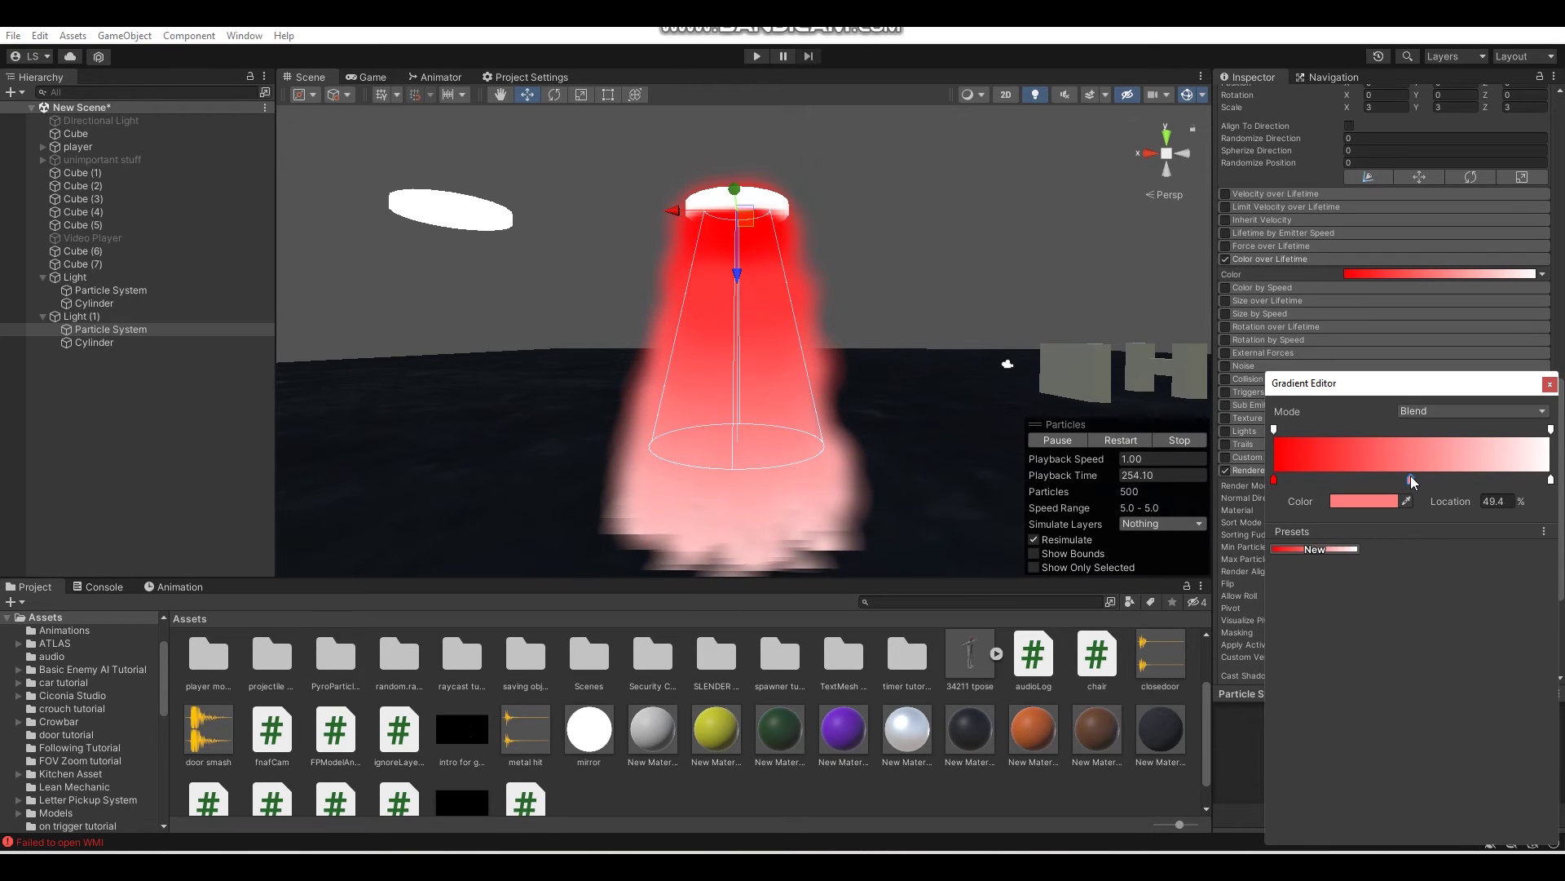
click(1377, 504)
click(1498, 535)
drag(1485, 571, 1540, 536)
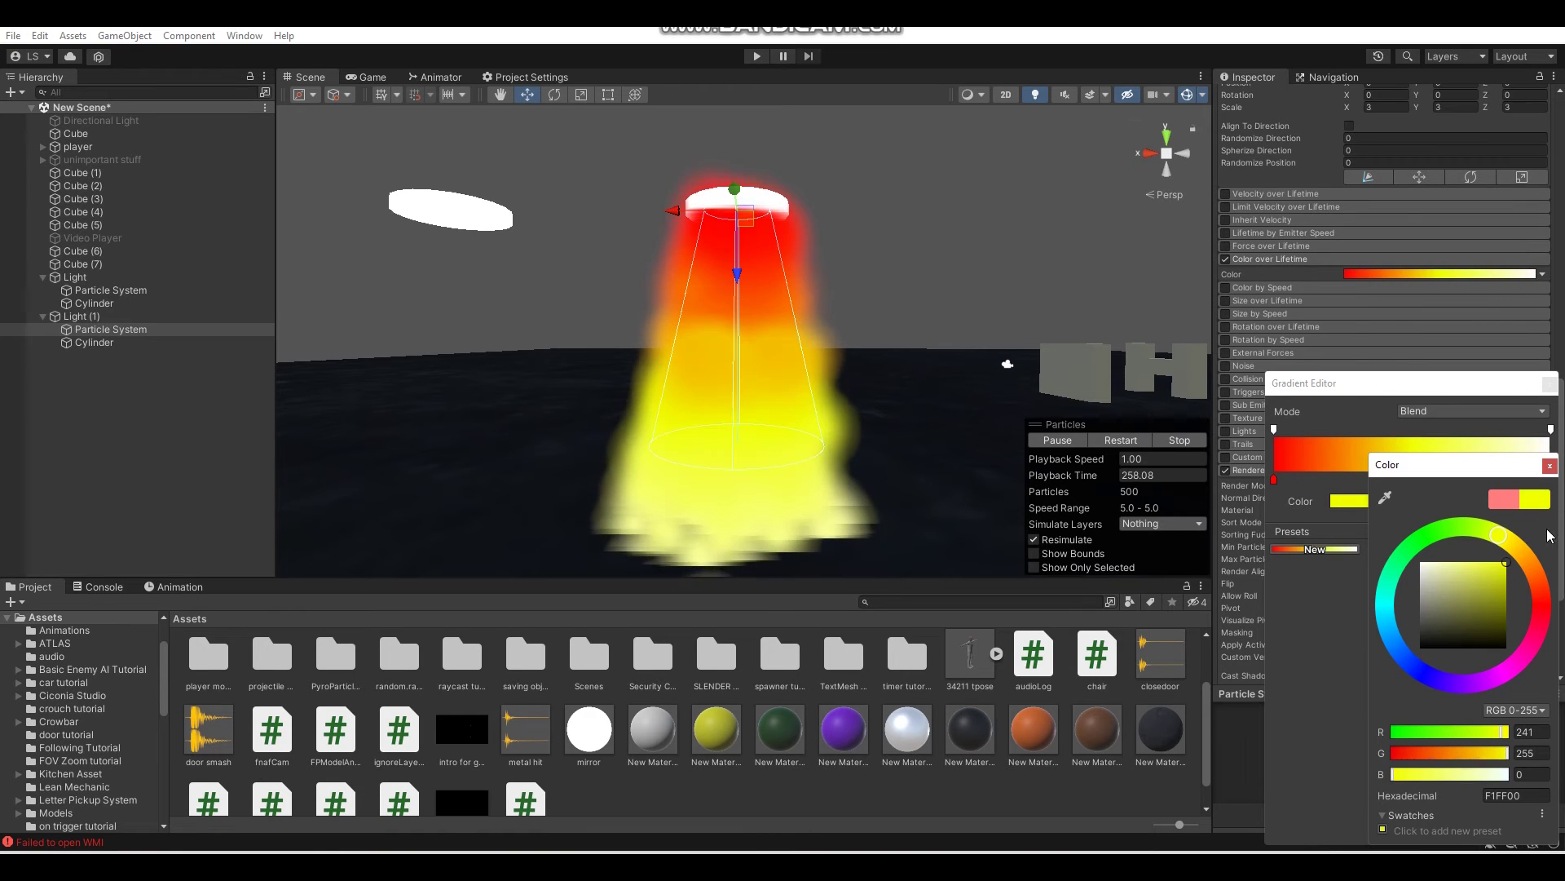
click(1460, 460)
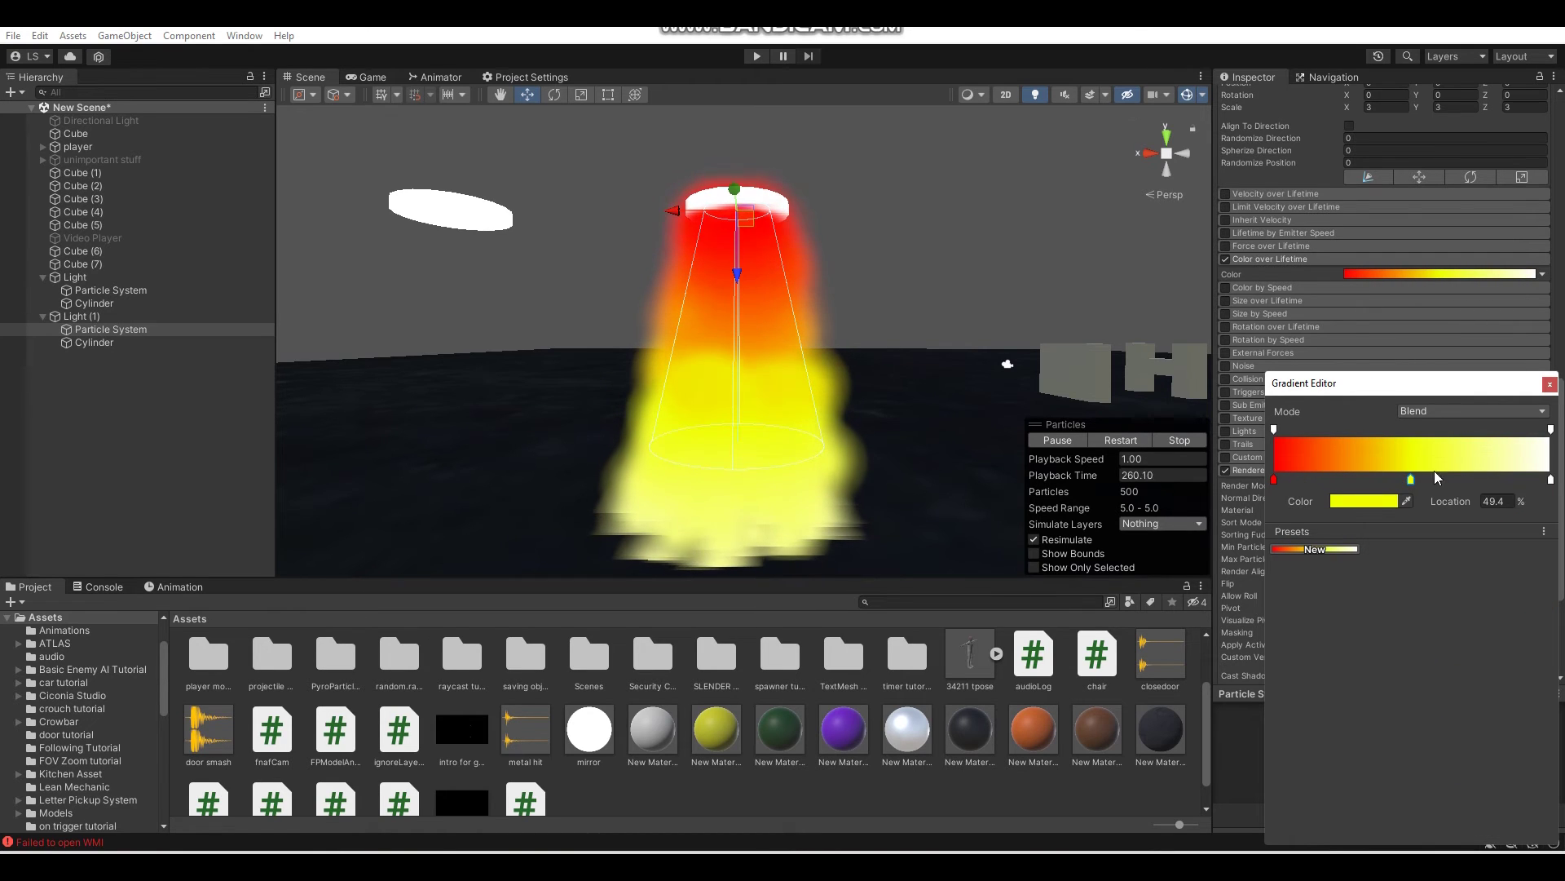
Add another color key at 71.5% of the gradient, set it to green (1EFF00), and check the colored beam.
double_click(1470, 481)
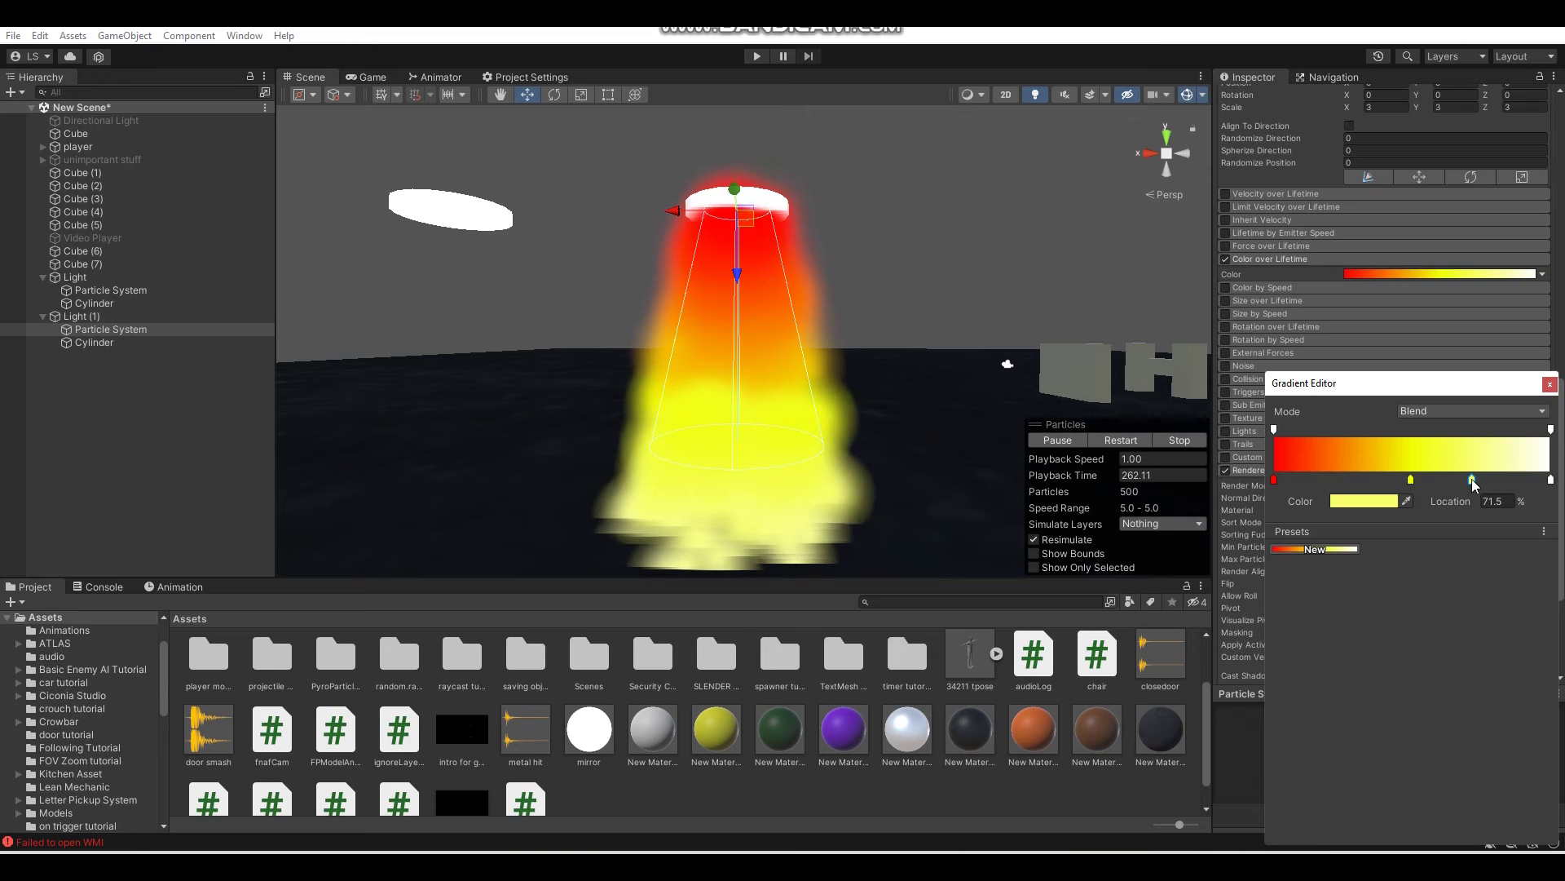
click(1441, 551)
drag(1460, 561, 1557, 543)
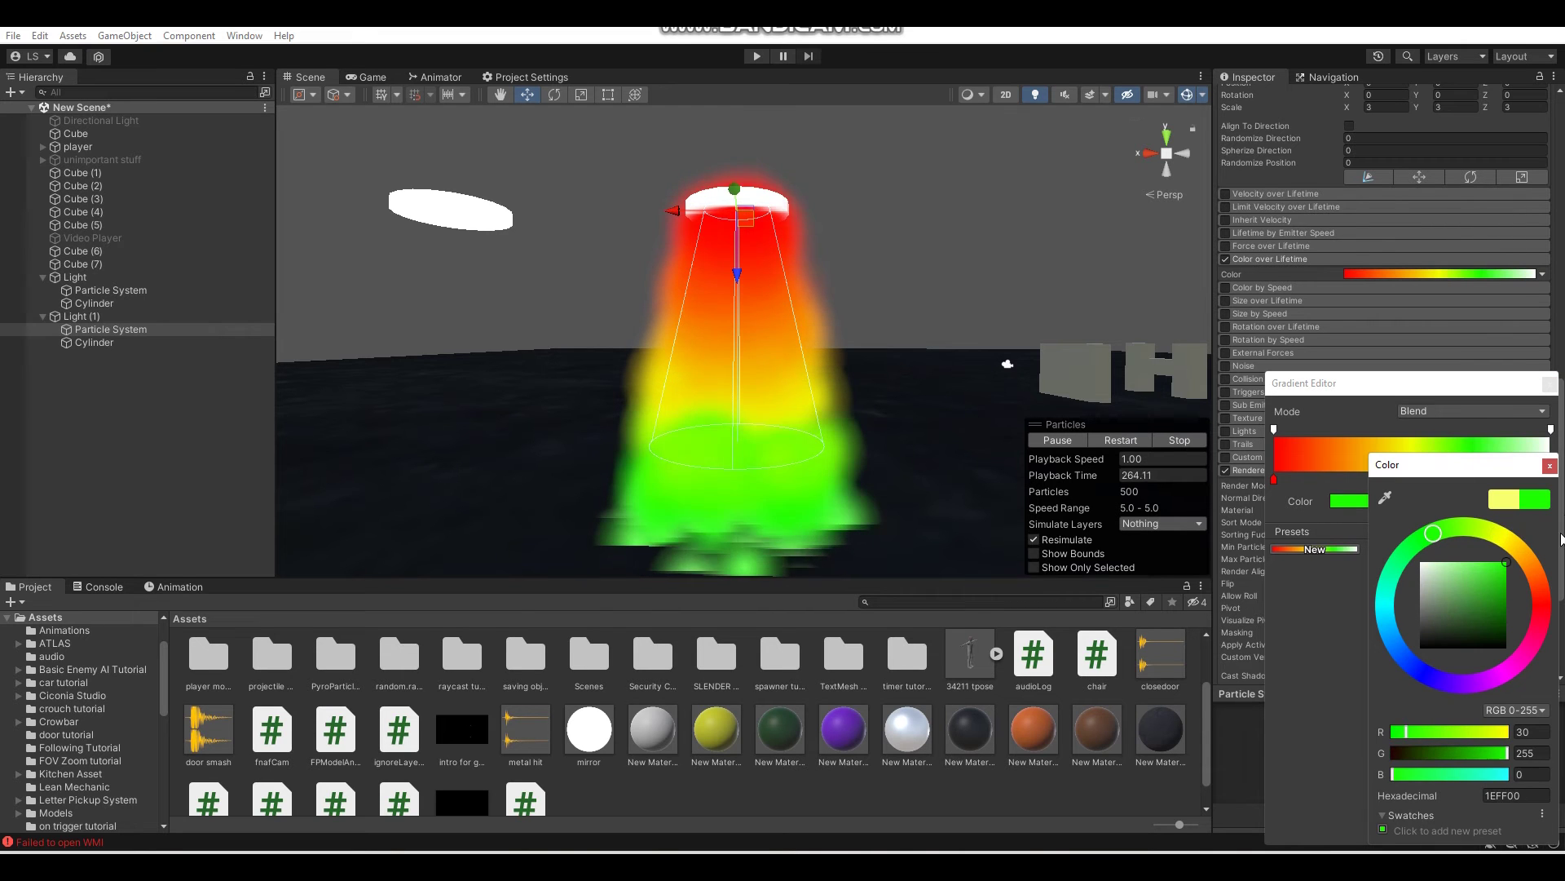
mouse_move(866, 324)
right_down()
mouse_move(883, 330)
mouse_move(874, 306)
mouse_move(815, 308)
mouse_move(884, 324)
right_up()
key(s)
key(w)
scroll(884, 324, down, 5)
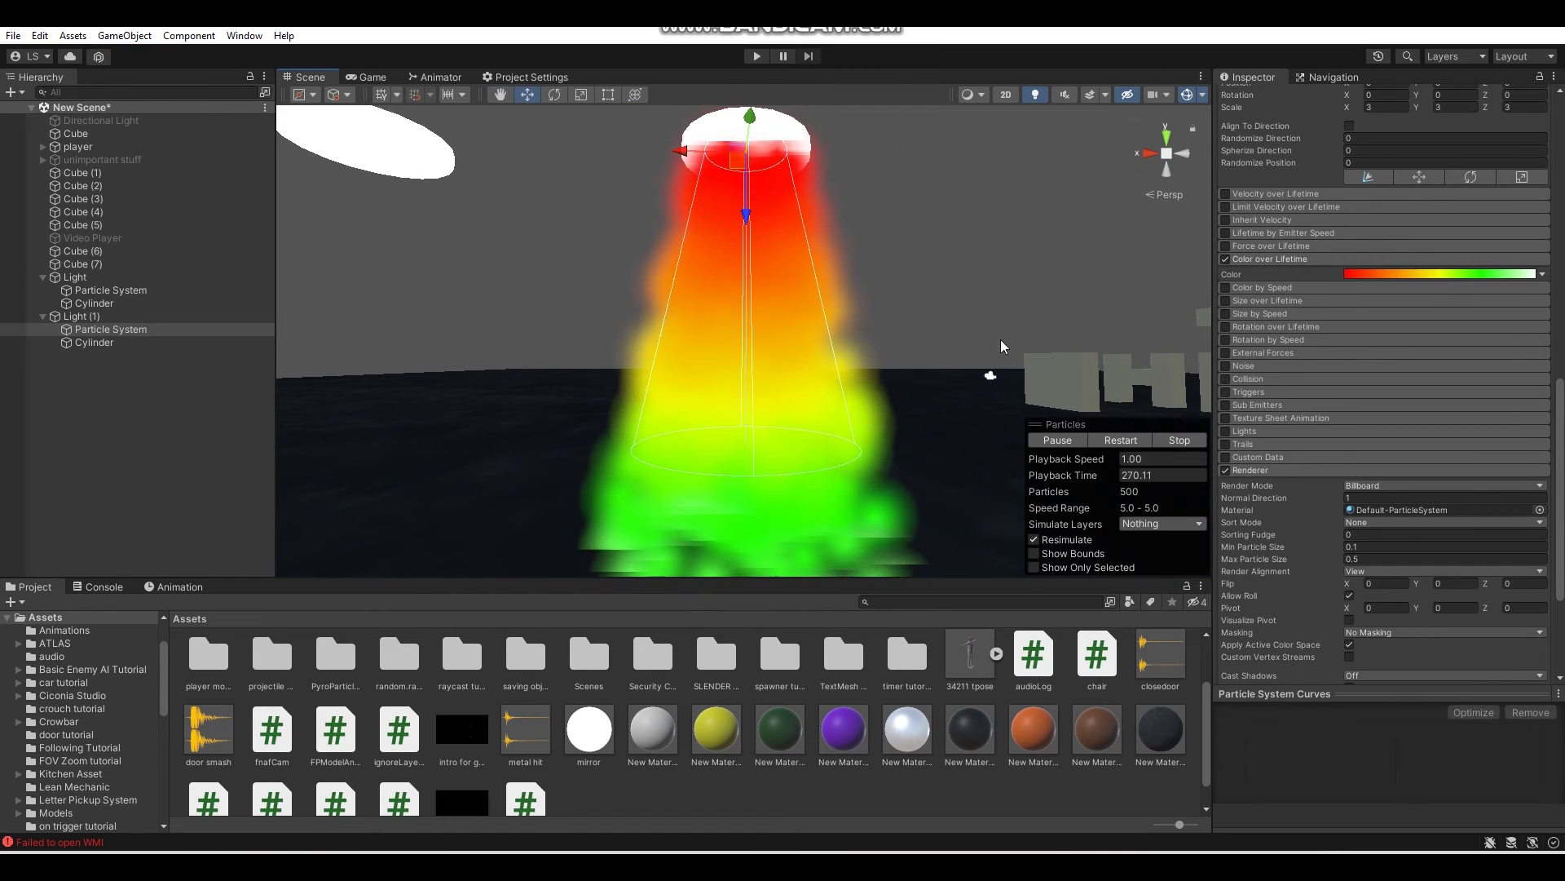
Delete the yellow and green color keys from the Color over Lifetime gradient and select the red start key.
click(1446, 277)
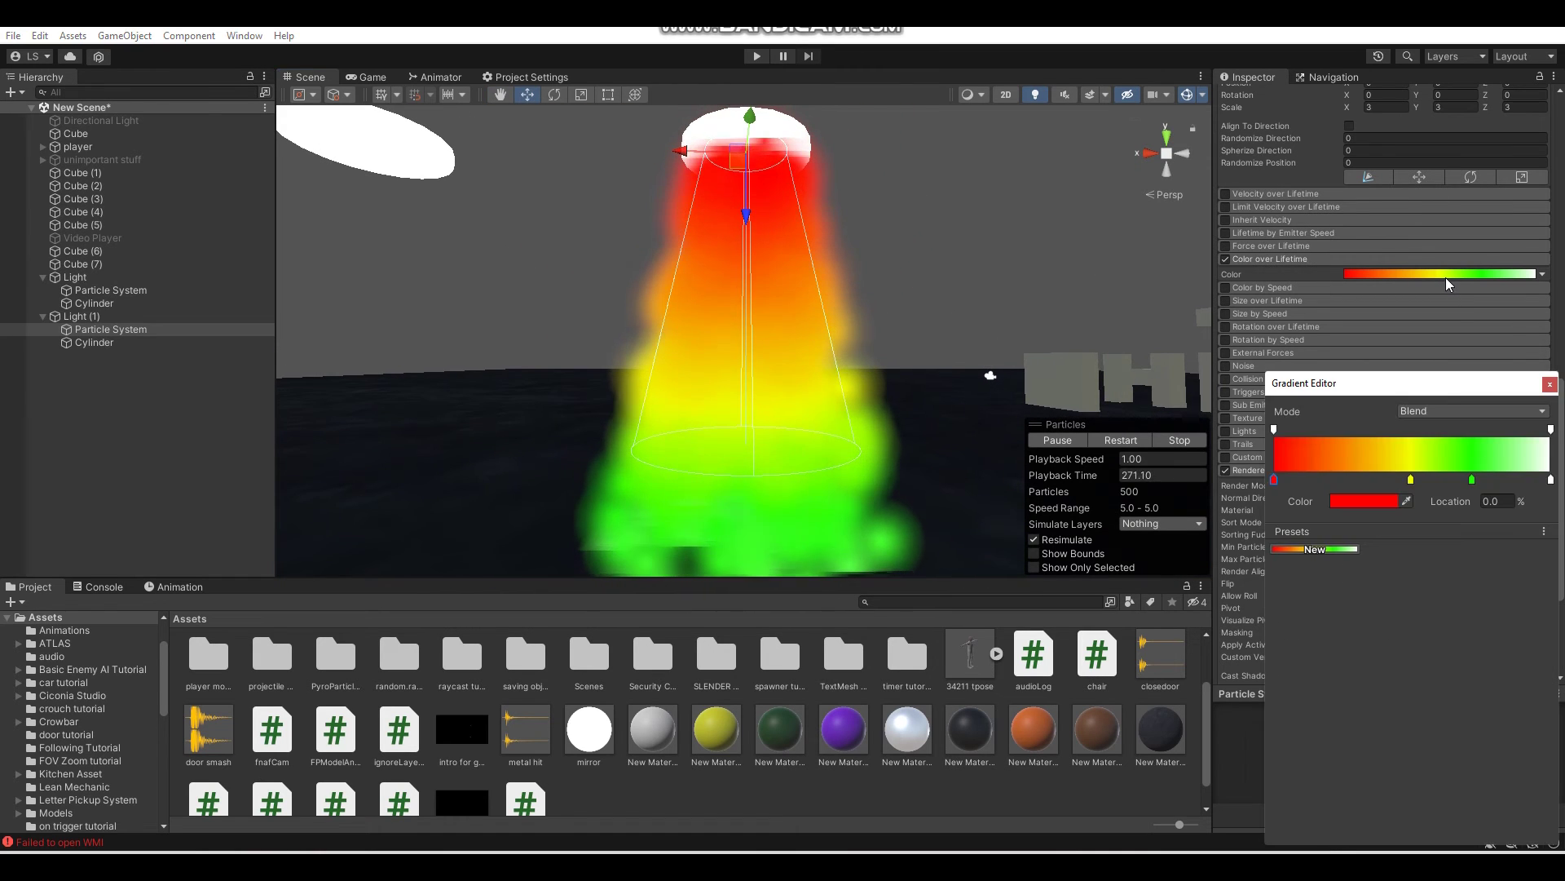
click(1411, 479)
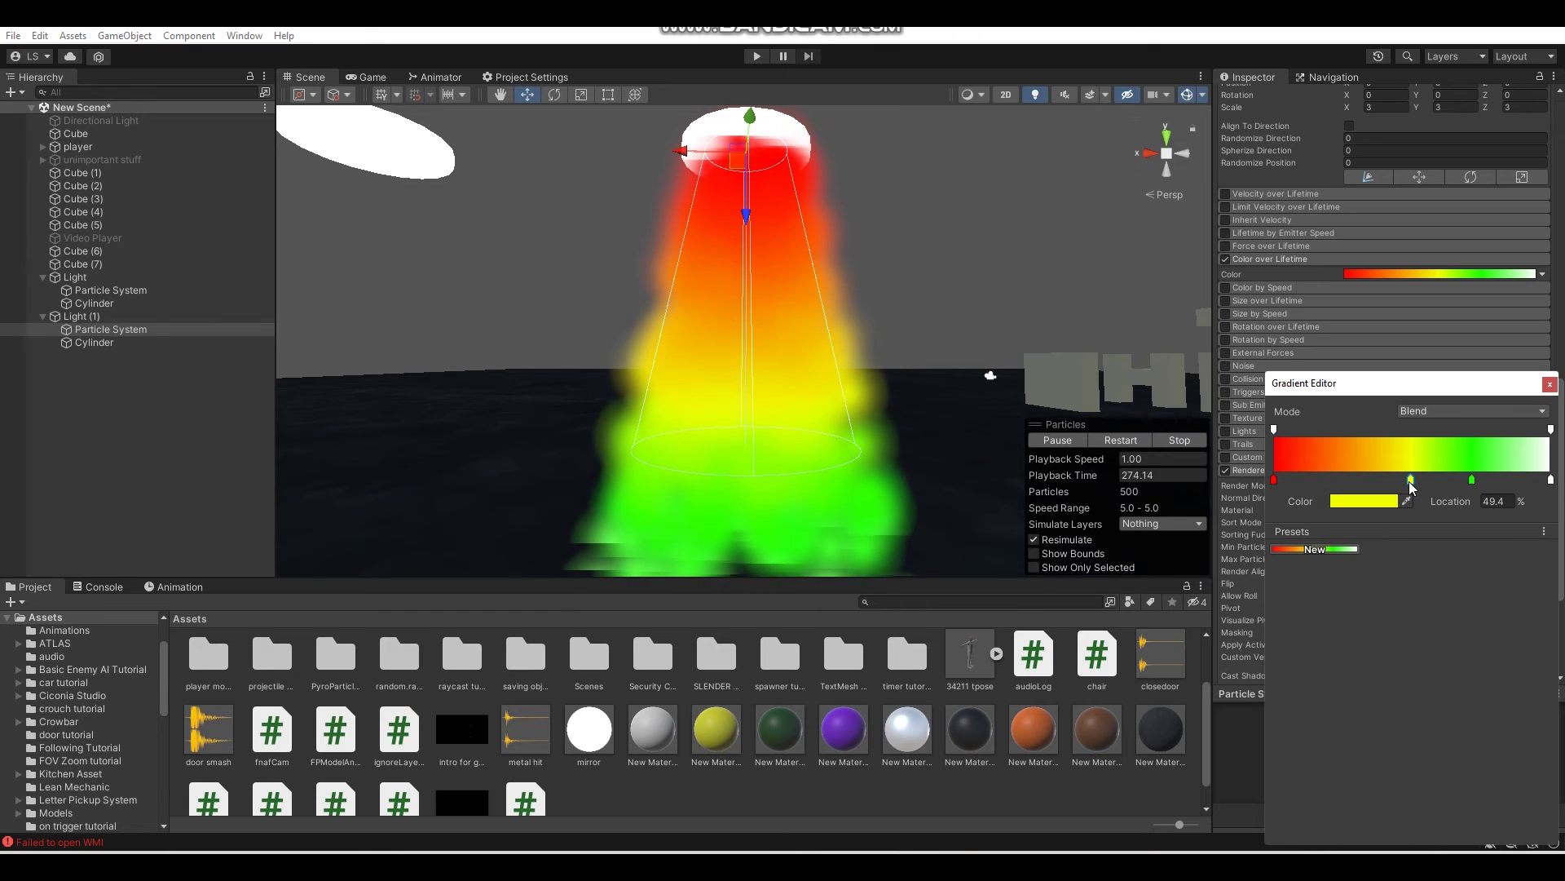
key(Delete)
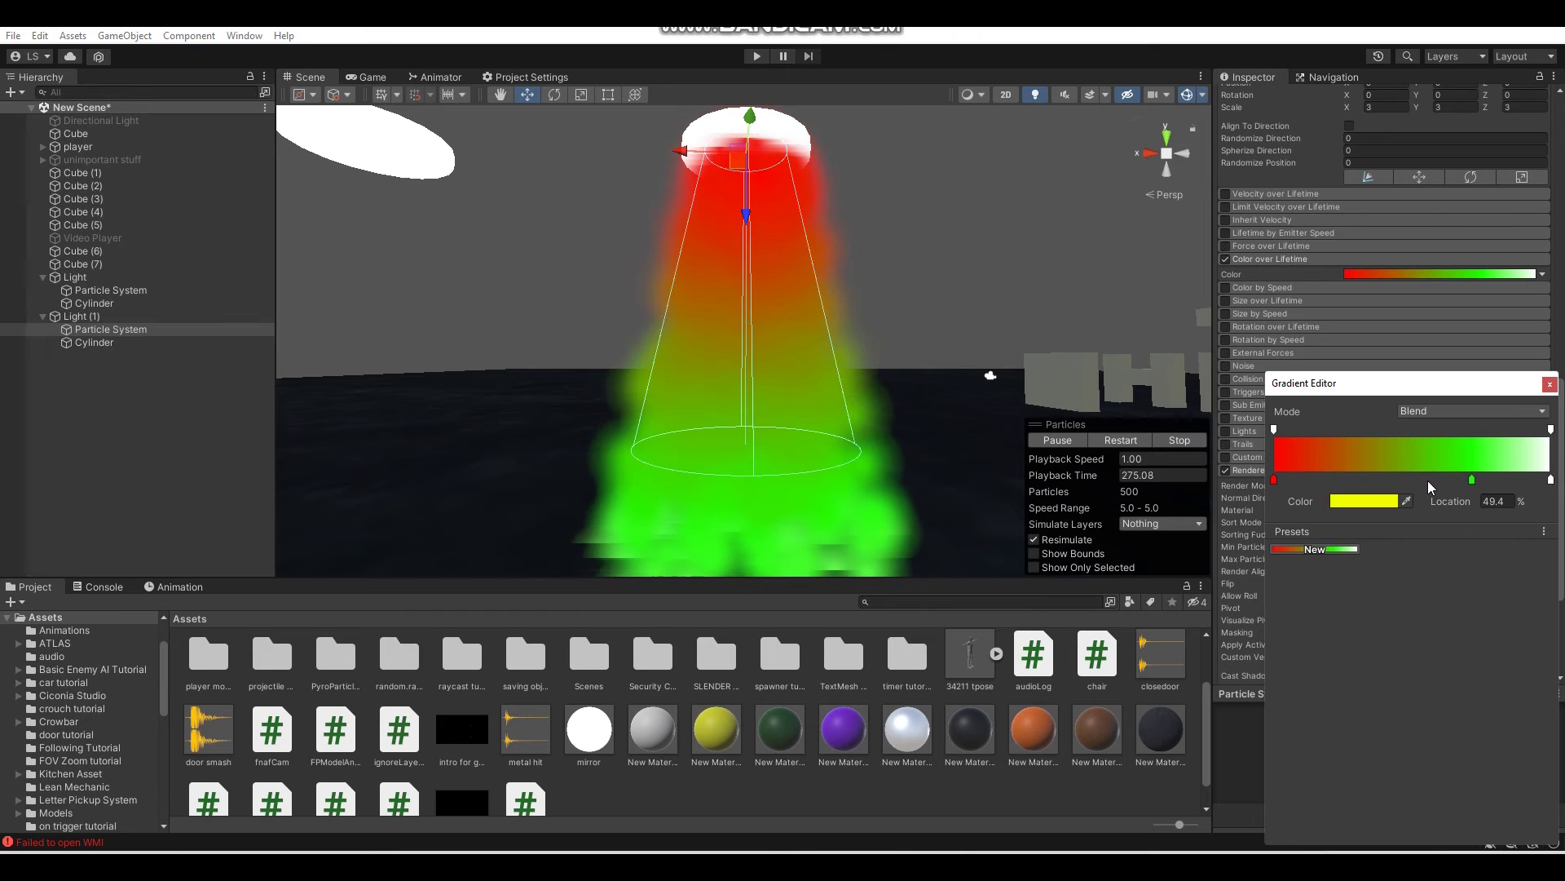
click(1472, 479)
key(Delete)
click(1273, 480)
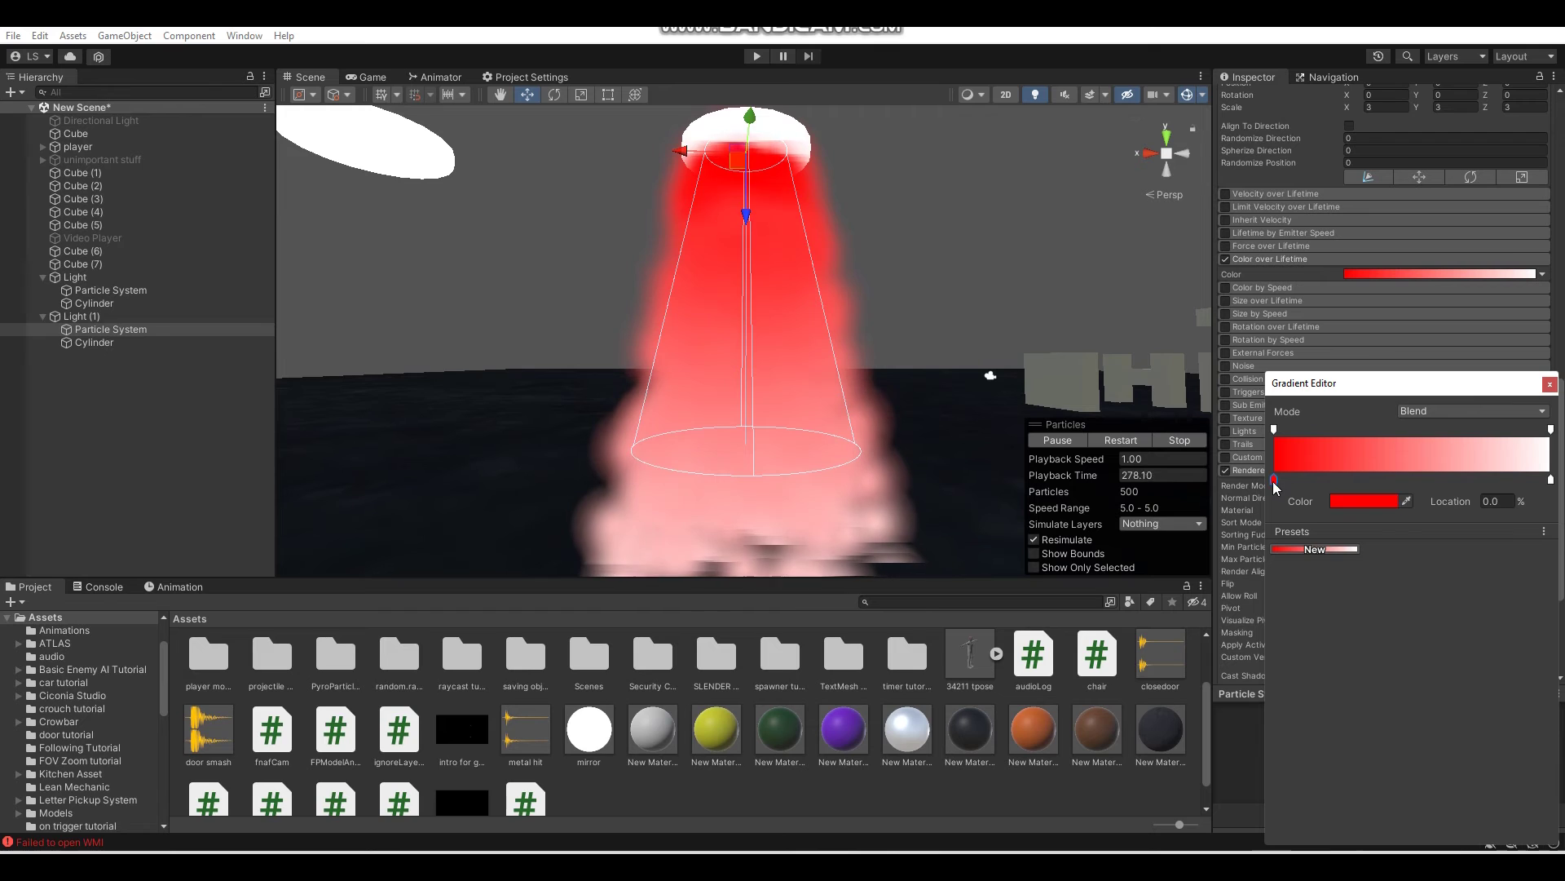
Set the gradient's start color key to white (FFFFFF) and its start alpha key to 4.
click(1339, 501)
drag(1411, 573, 1323, 481)
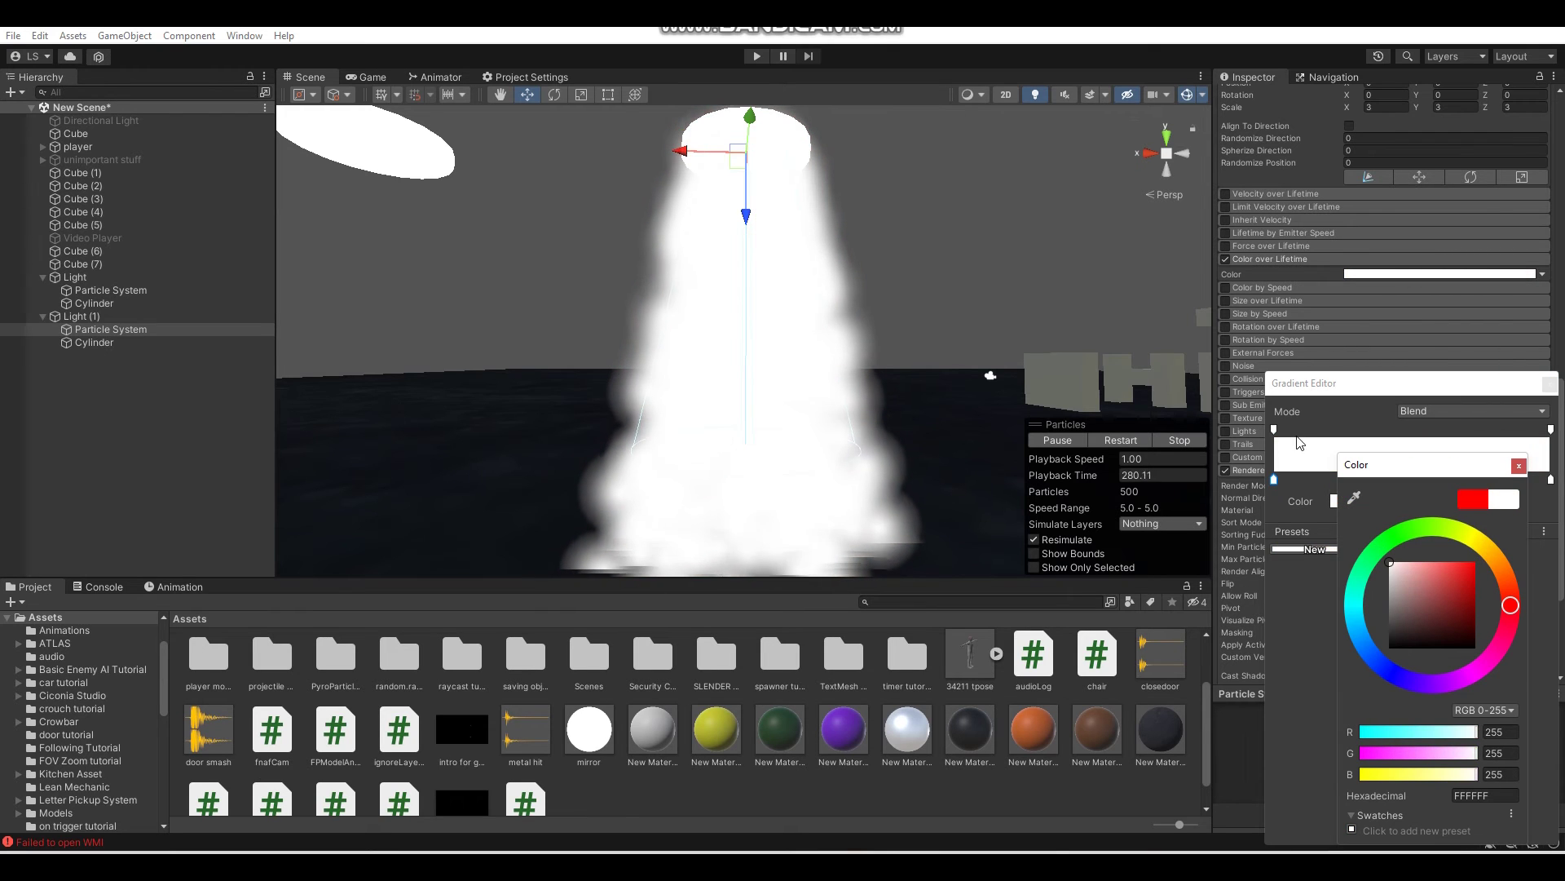
click(1275, 430)
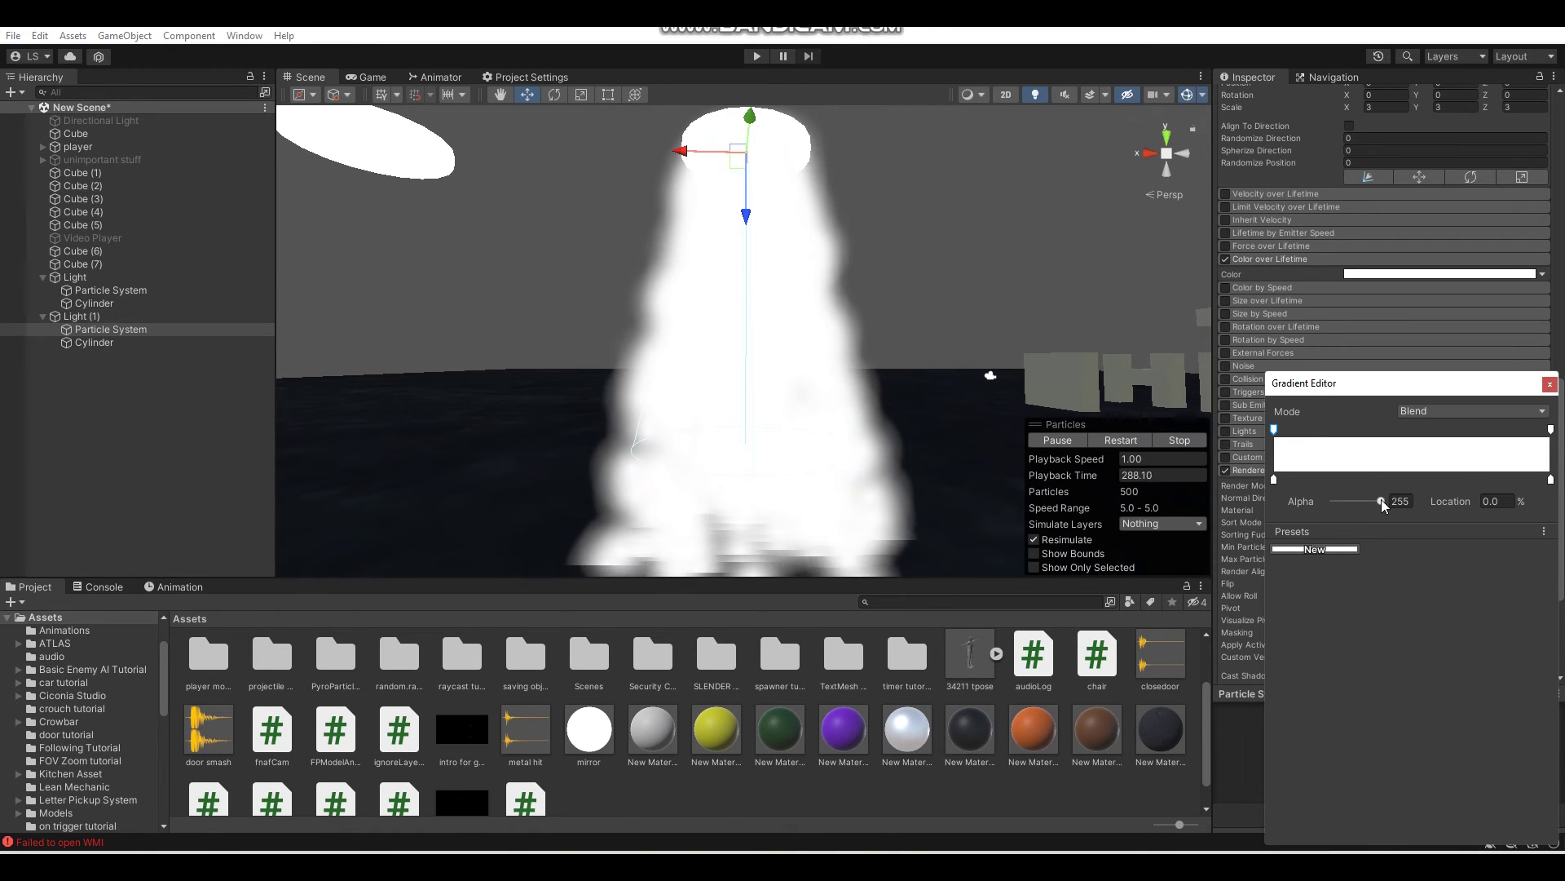
drag(1381, 499, 1335, 511)
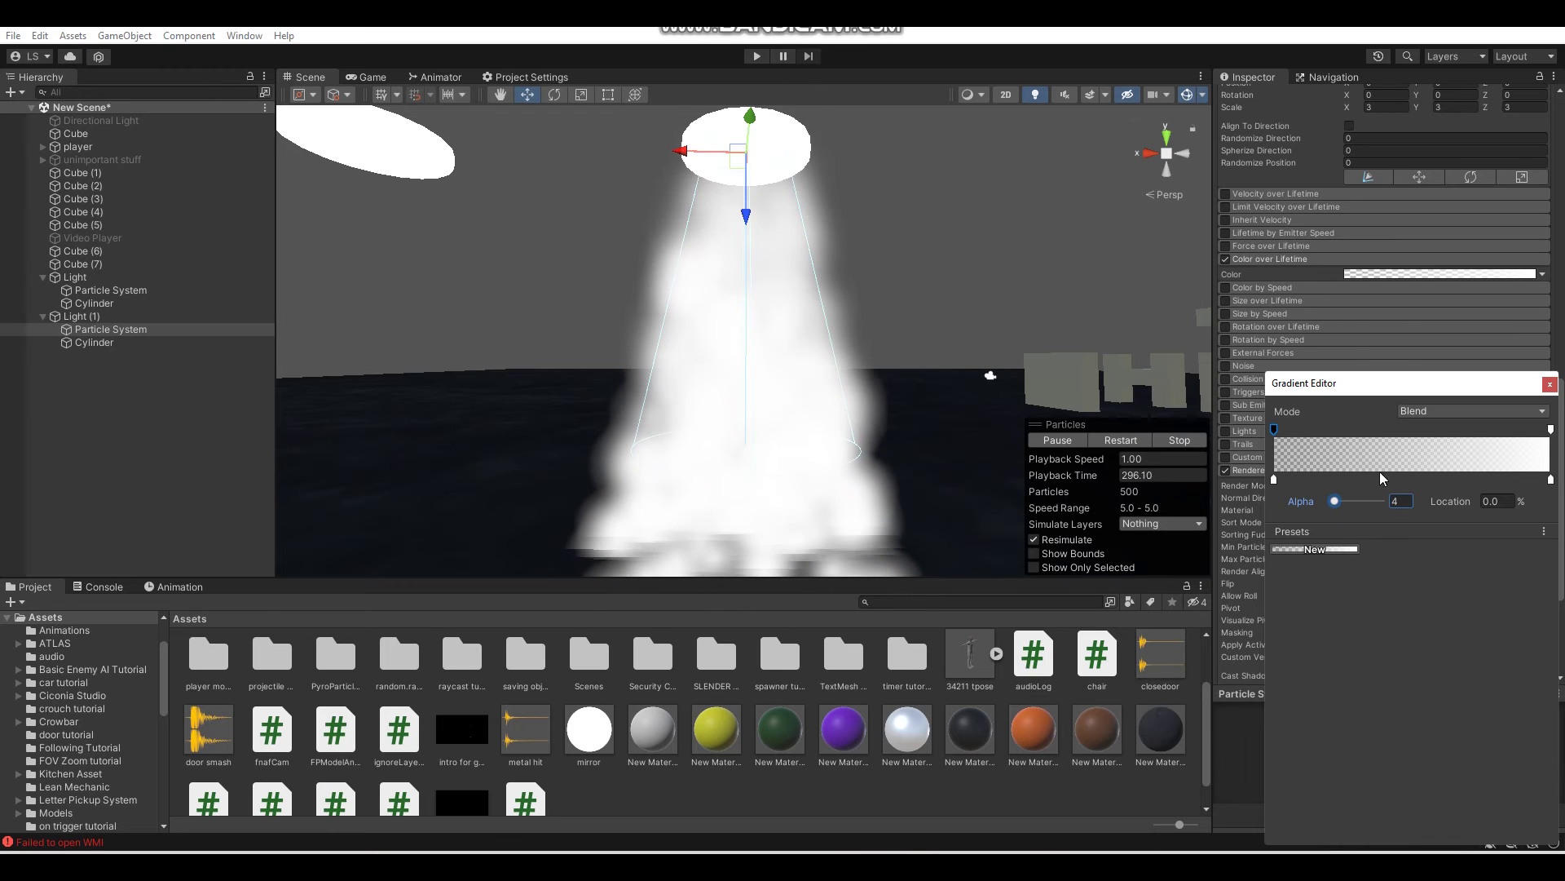
Lower the gradient's end alpha key to its minimum and check the faded beam from near and far.
click(1551, 429)
drag(1383, 503, 1197, 495)
alt+click(826, 229)
alt+drag(826, 230, 776, 244)
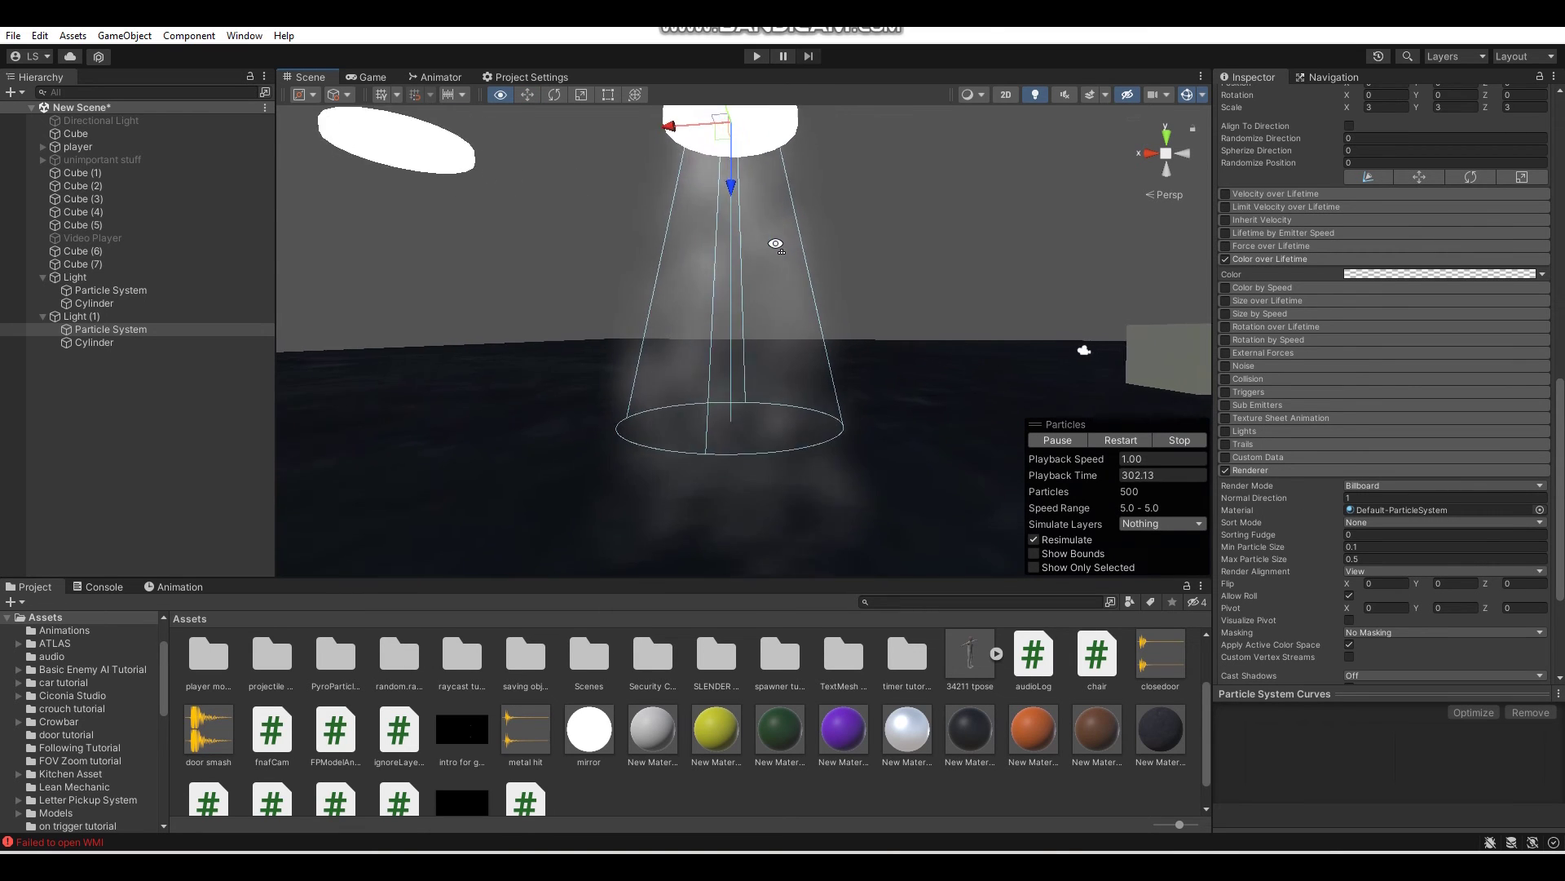
alt+scroll(775, 245, down, 6)
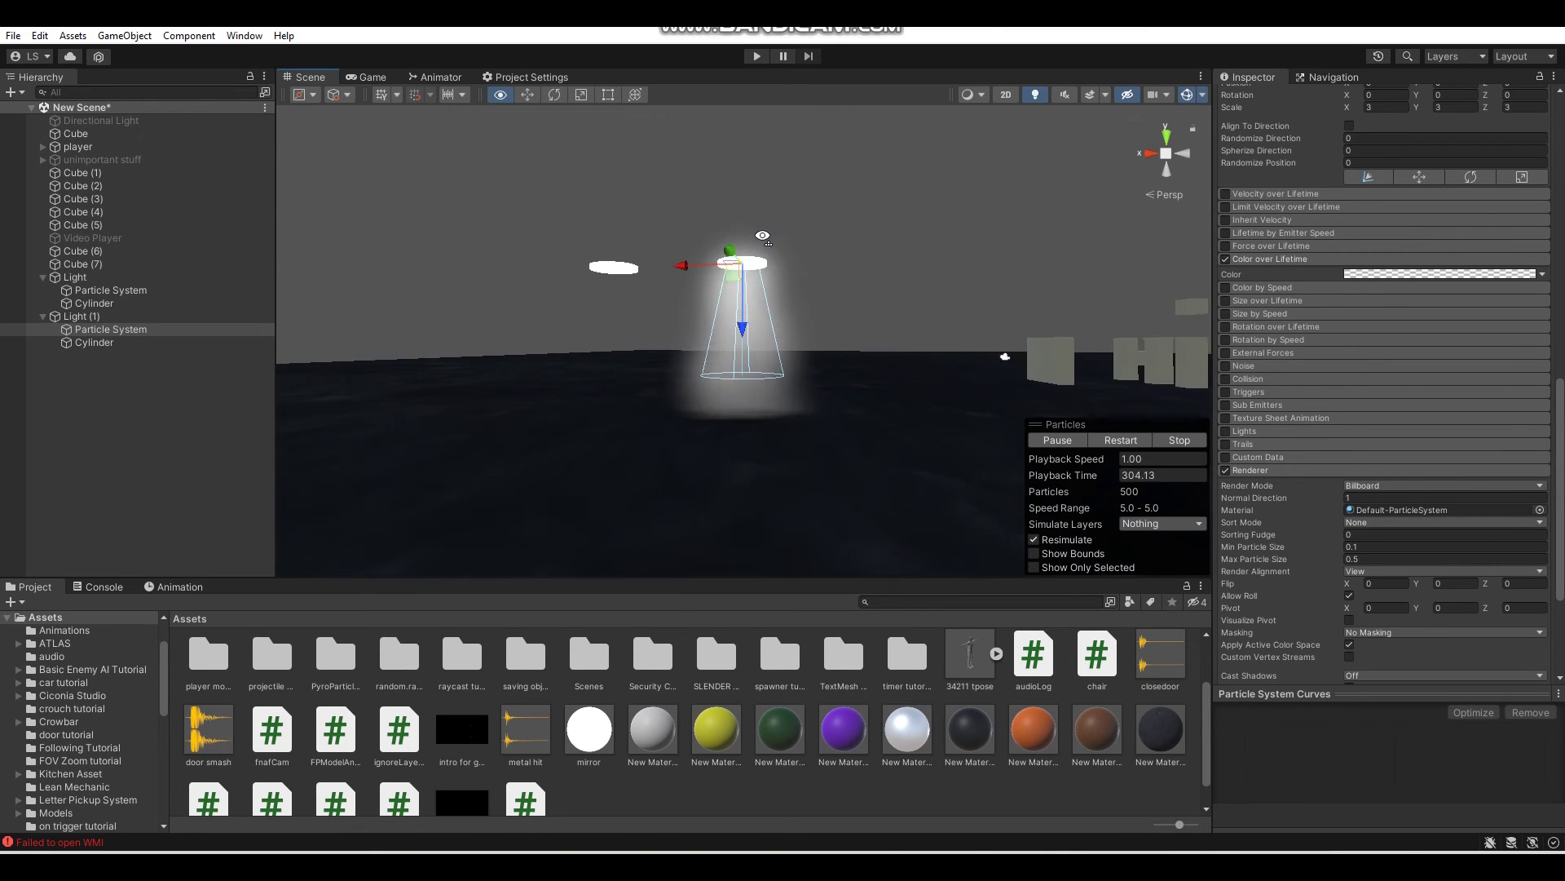
scroll(763, 236, up, 3)
Raise the start alpha key of the Color over Lifetime gradient to 8.
click(1418, 274)
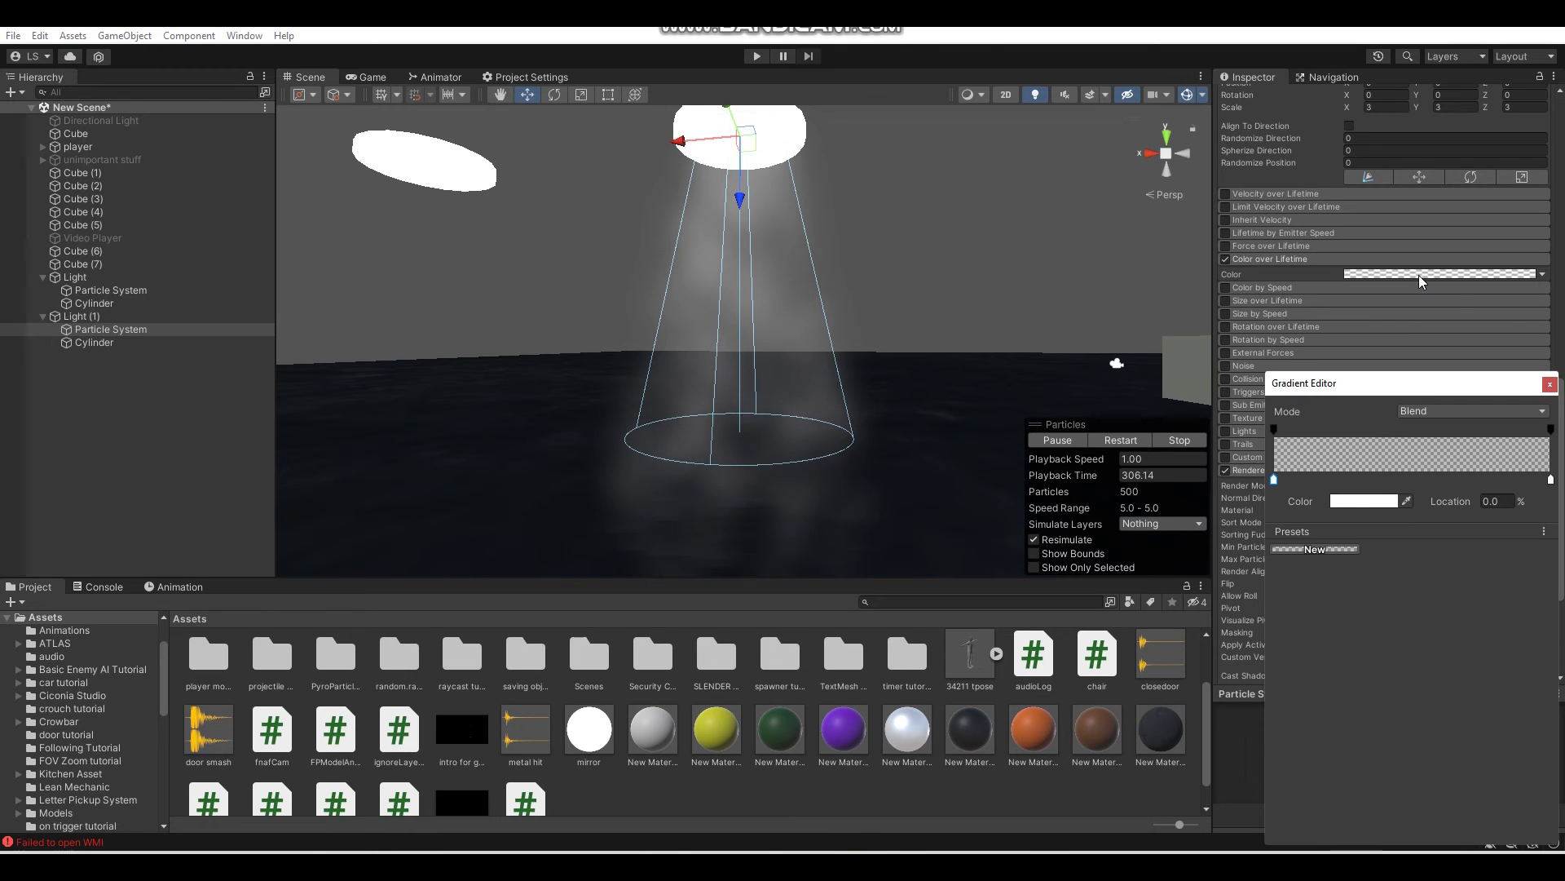
click(1274, 430)
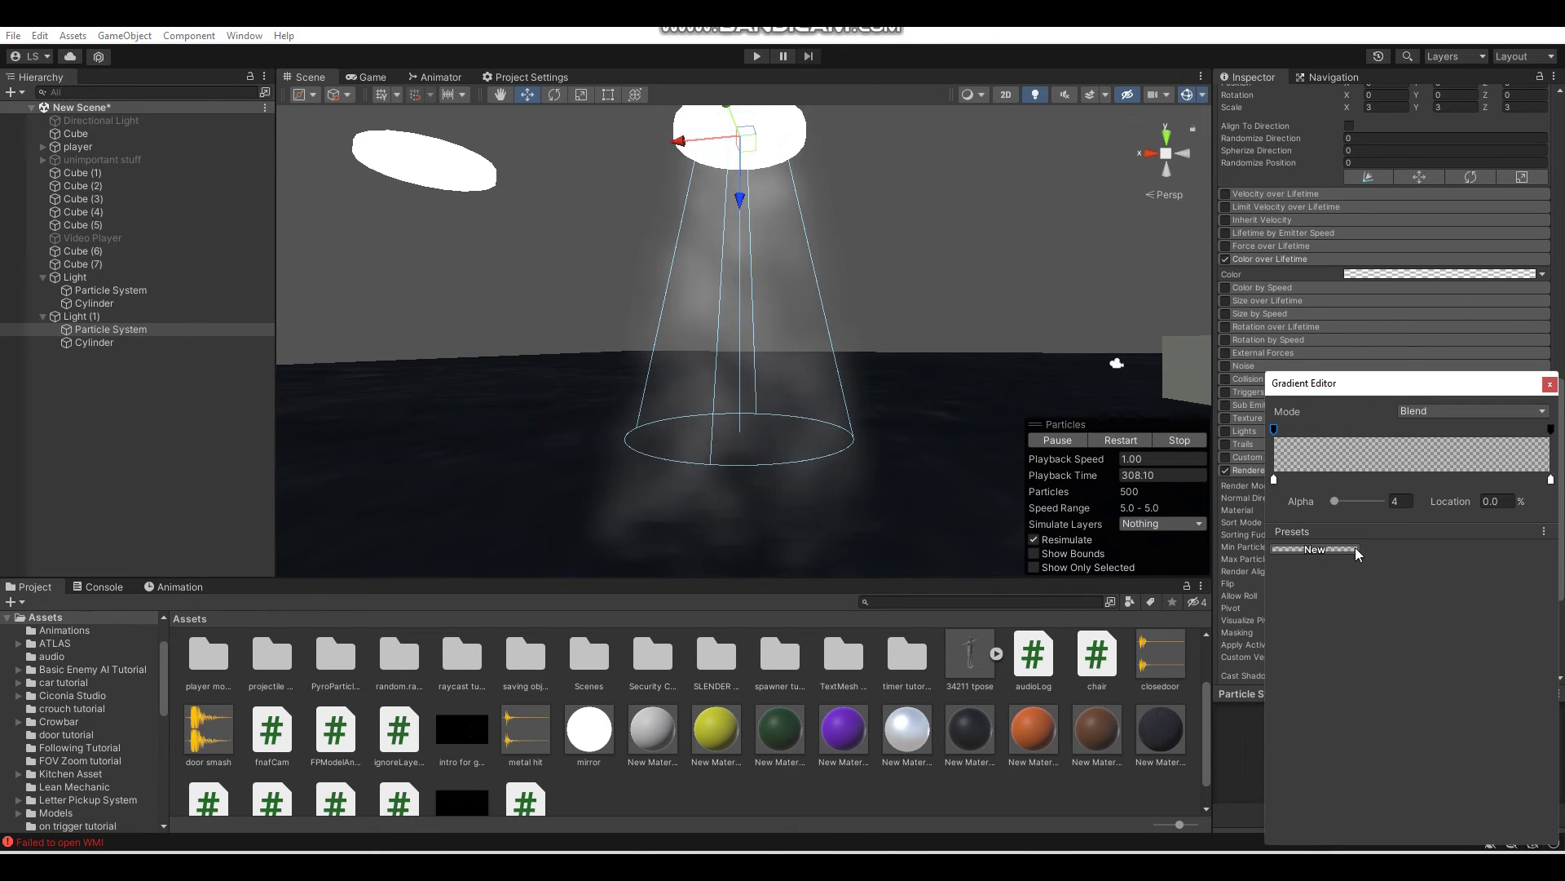
drag(1335, 507, 1337, 506)
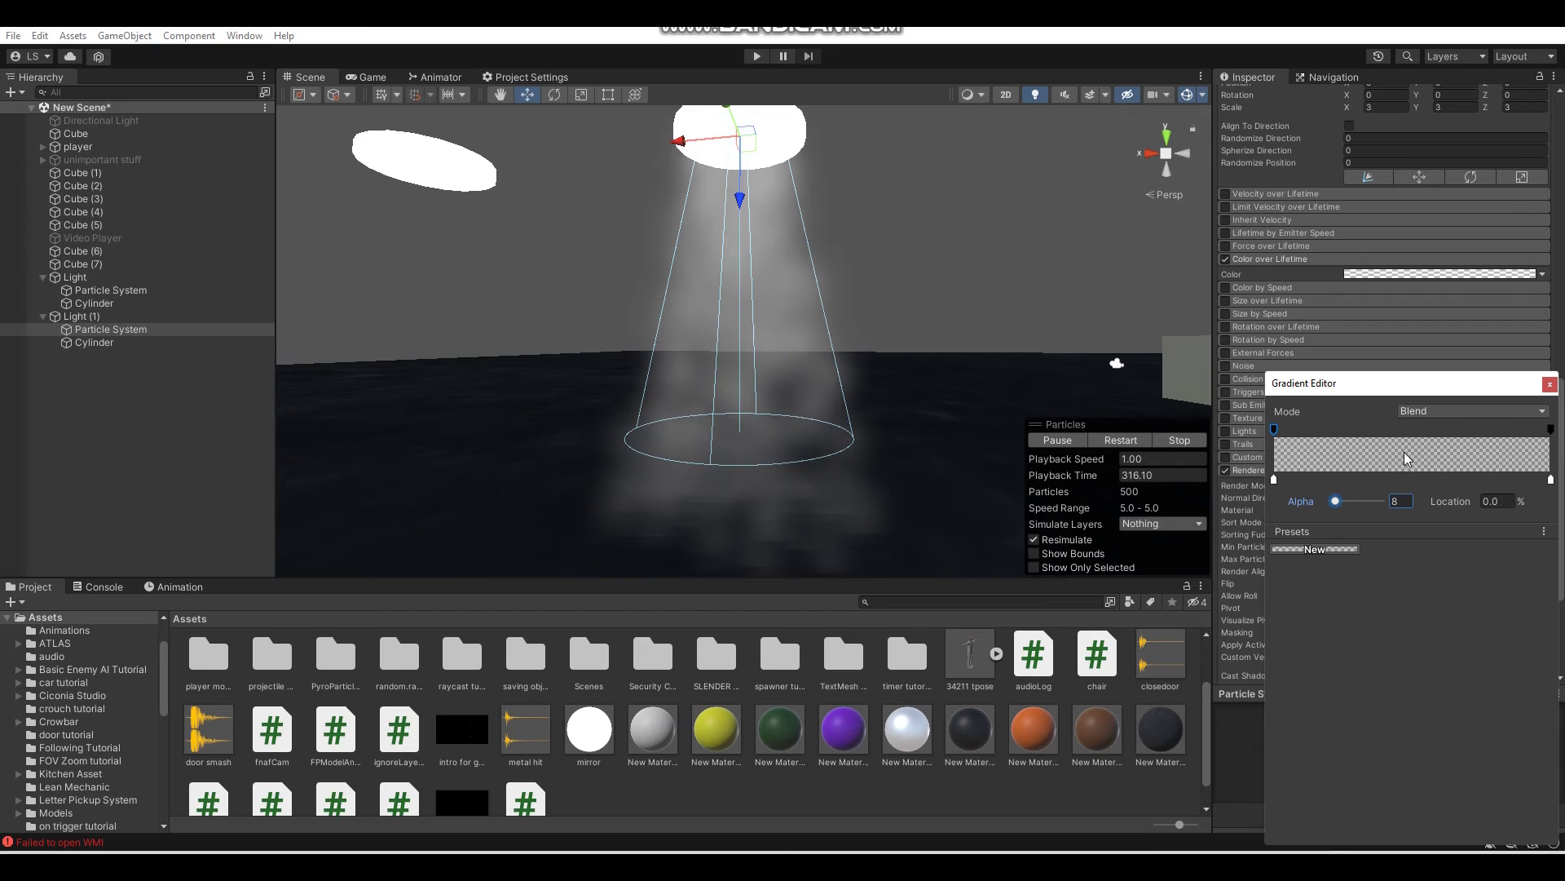
Add an alpha key of 0 near the middle of the gradient, move it to about 71%, and check the beam.
click(1404, 429)
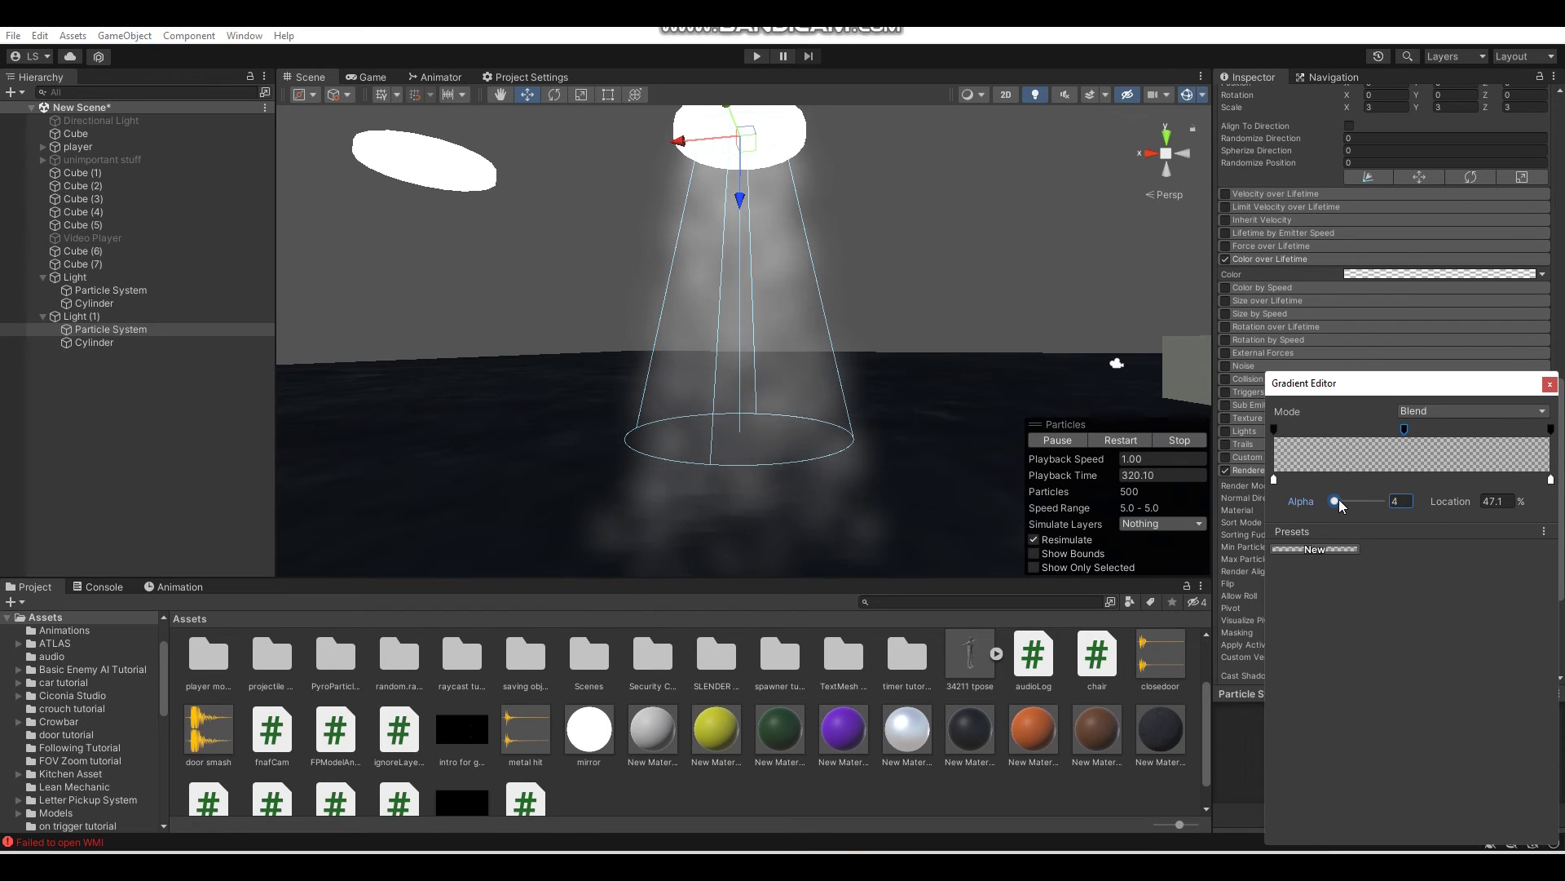
drag(1338, 505, 1333, 504)
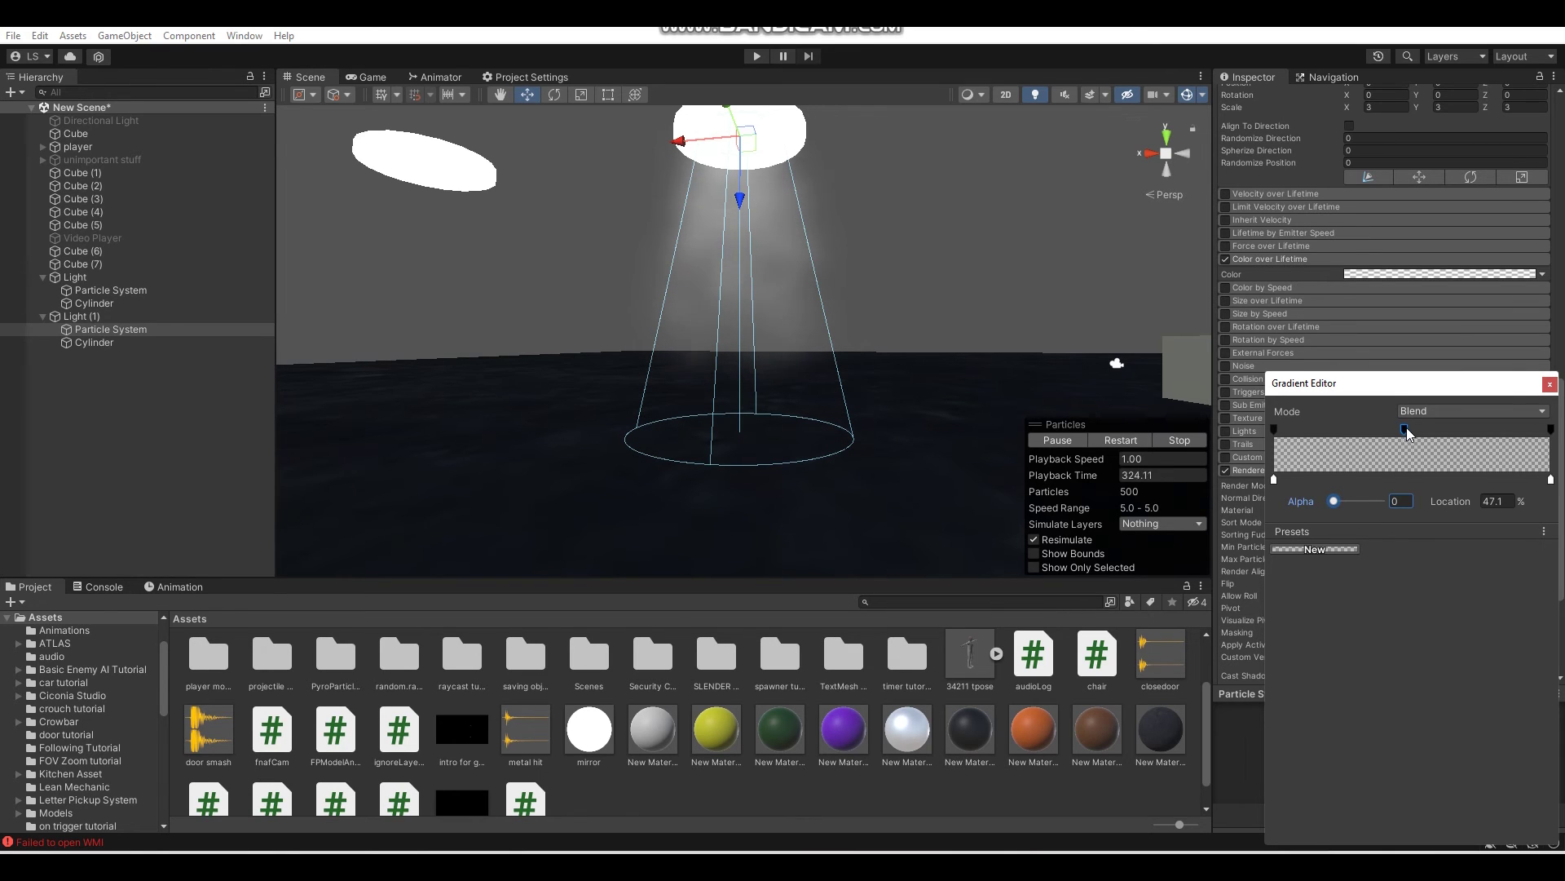
drag(1408, 432, 1472, 432)
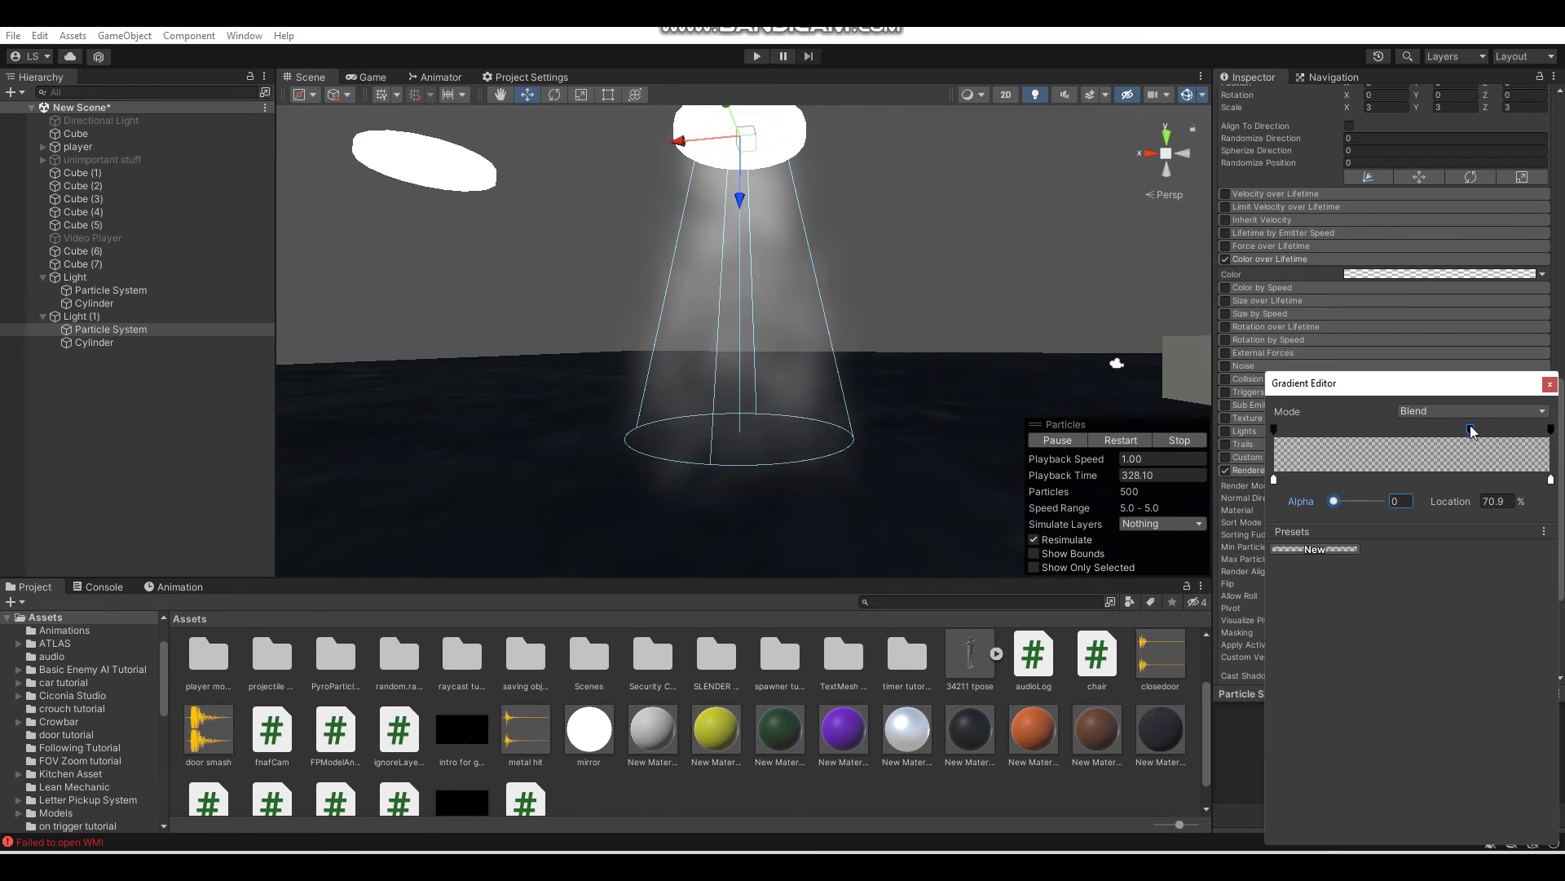
drag(1473, 432, 1474, 432)
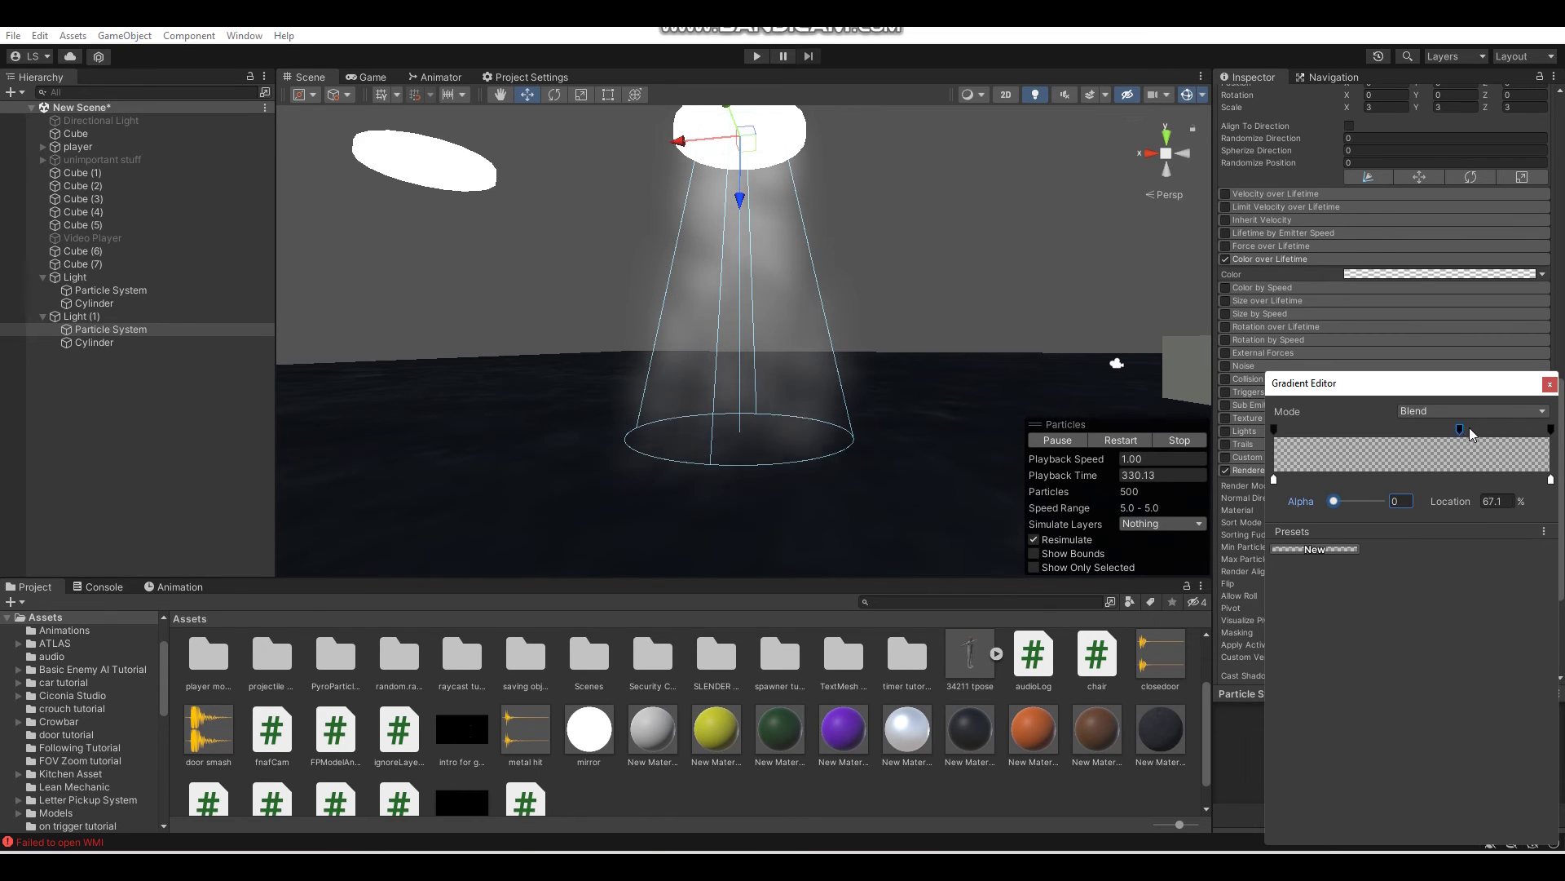
right_drag(819, 302, 789, 300)
key(s)
key(w)
key(a)
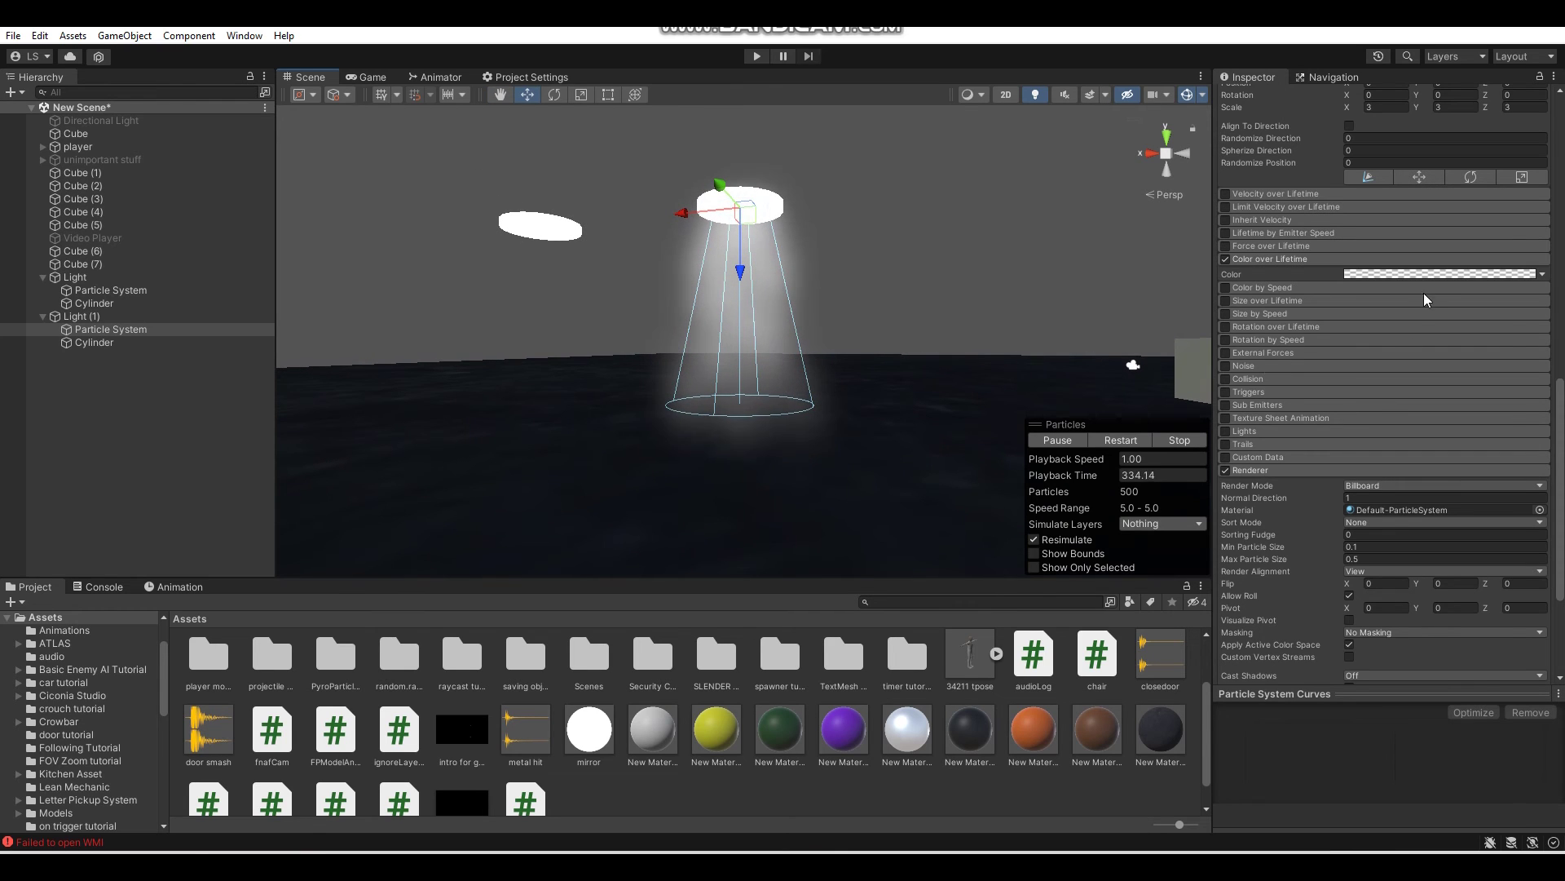
Try the middle alpha key at 99.1% of the gradient, return it to 72.4%, and check the beam's length.
click(1445, 276)
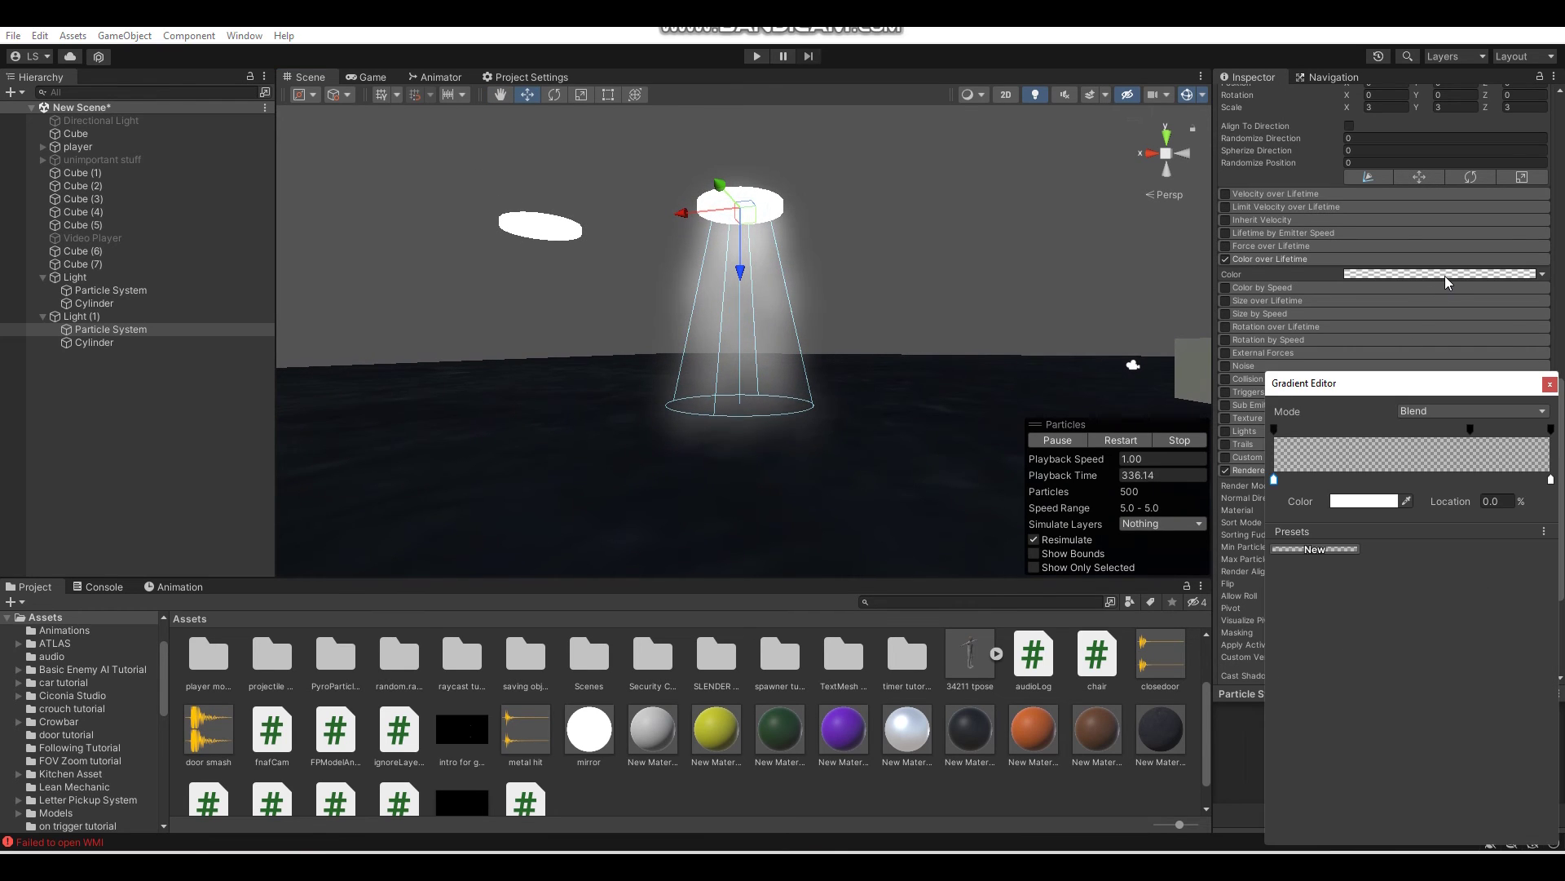
click(1471, 429)
mouse_move(1471, 436)
mouse_down()
mouse_move(1453, 436)
mouse_move(1549, 434)
mouse_up()
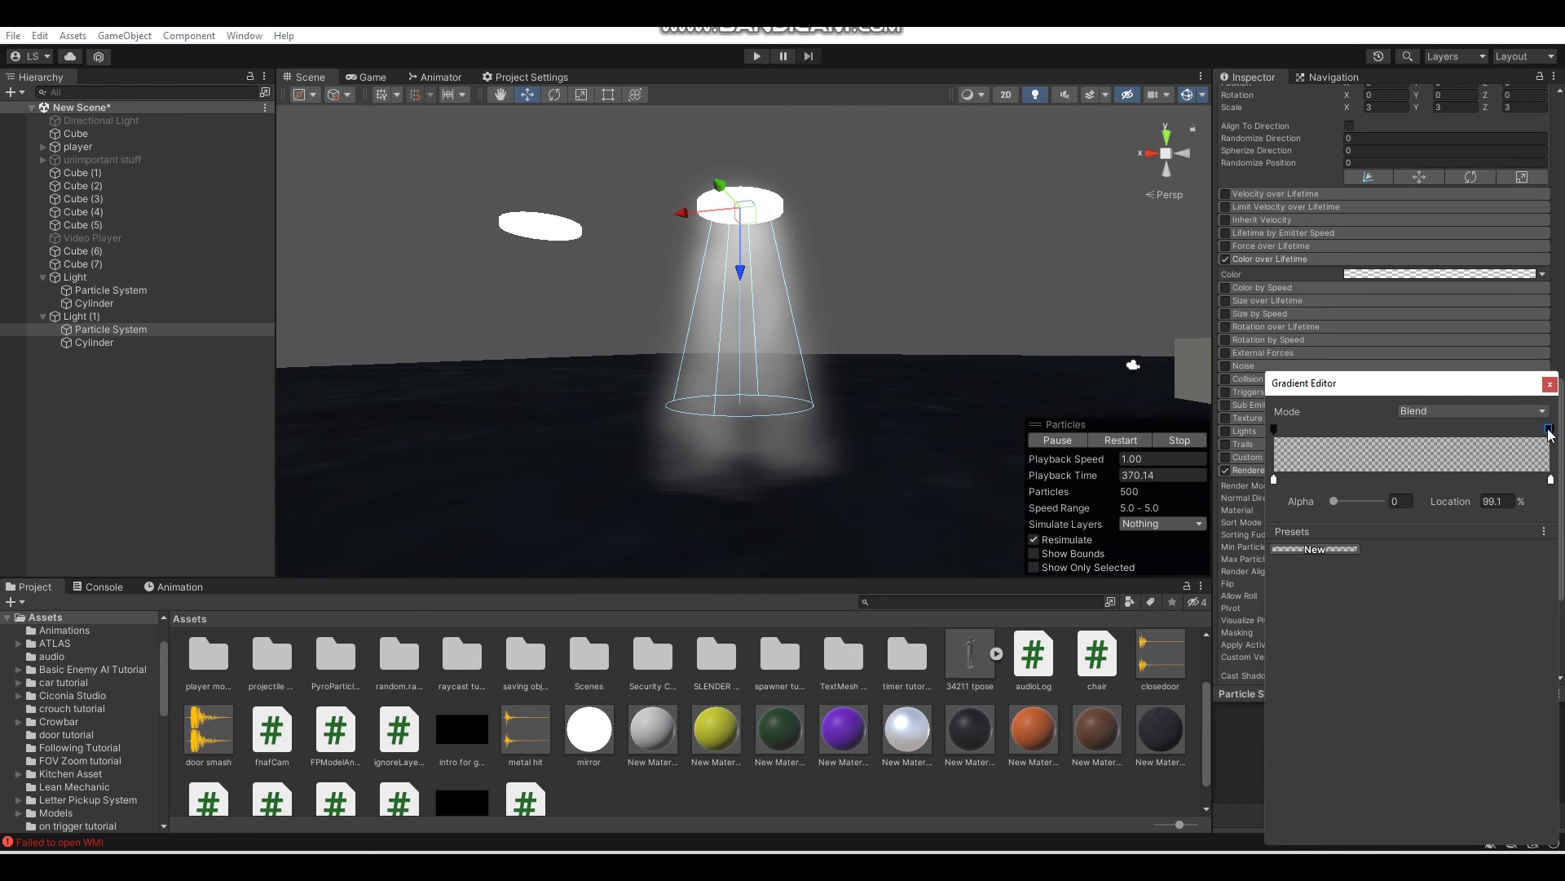
click(1511, 429)
drag(1511, 432, 1477, 434)
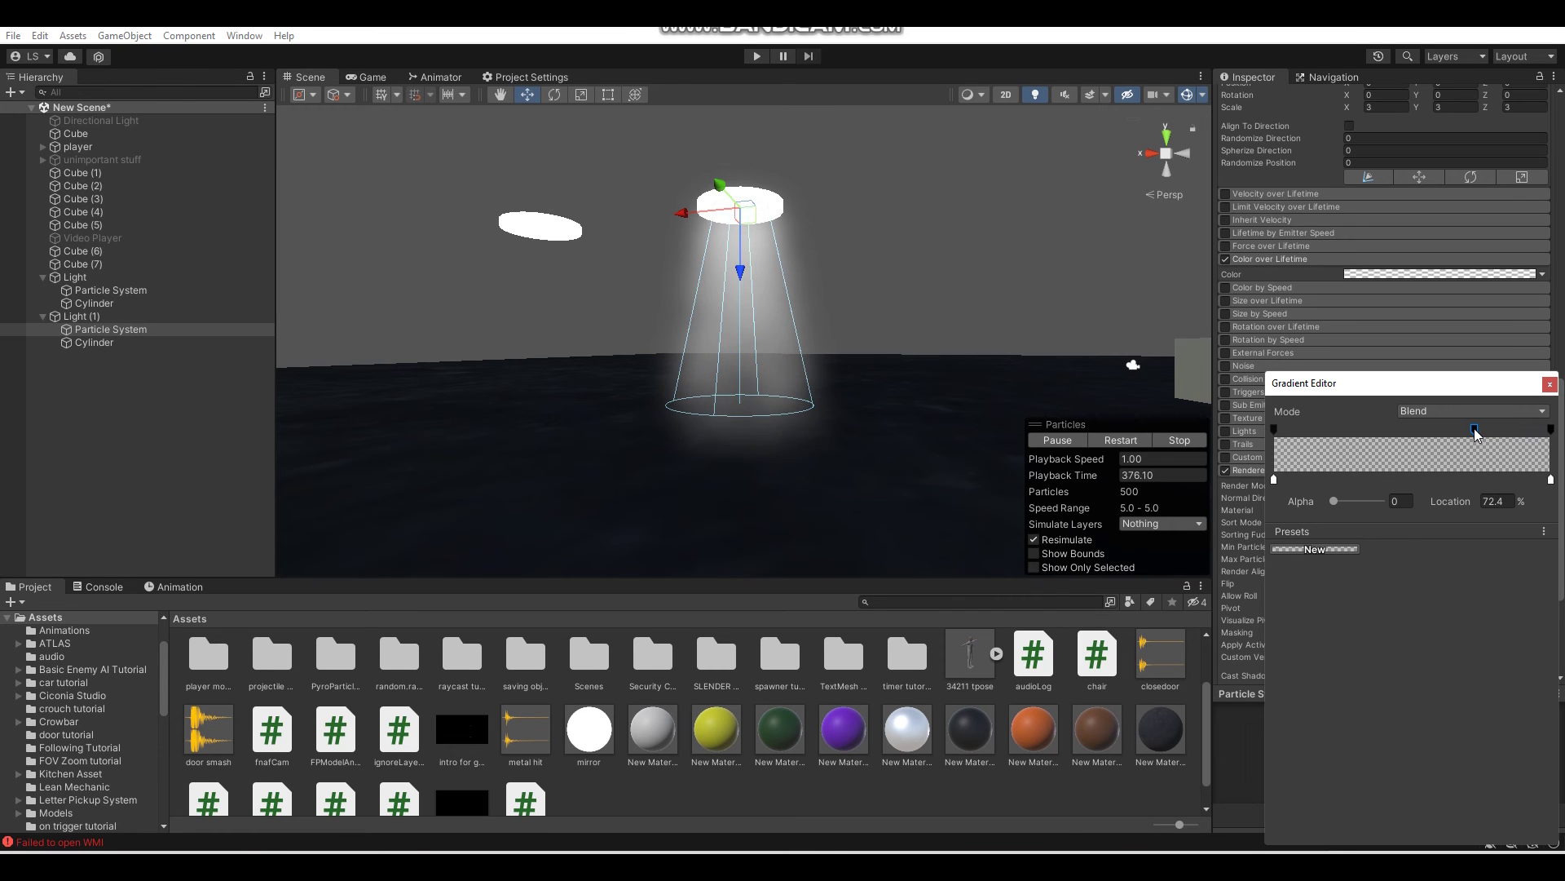
key(w)
right_drag(790, 278, 752, 252)
key(s)
key(d)
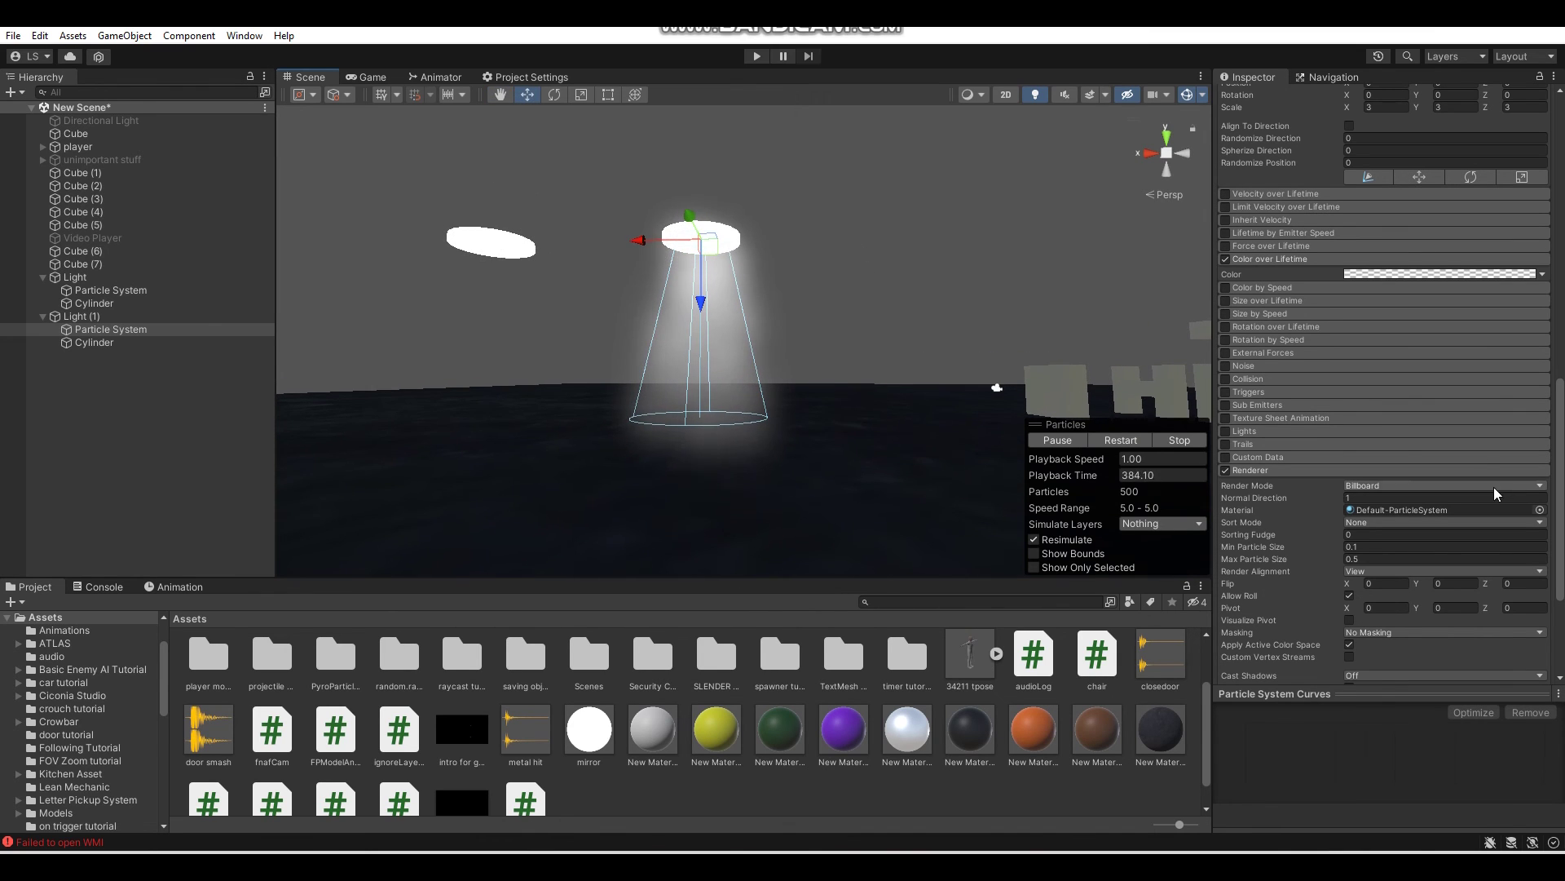
Try the middle alpha key slightly before the gradient's midpoint and check the shorter beam.
click(1435, 274)
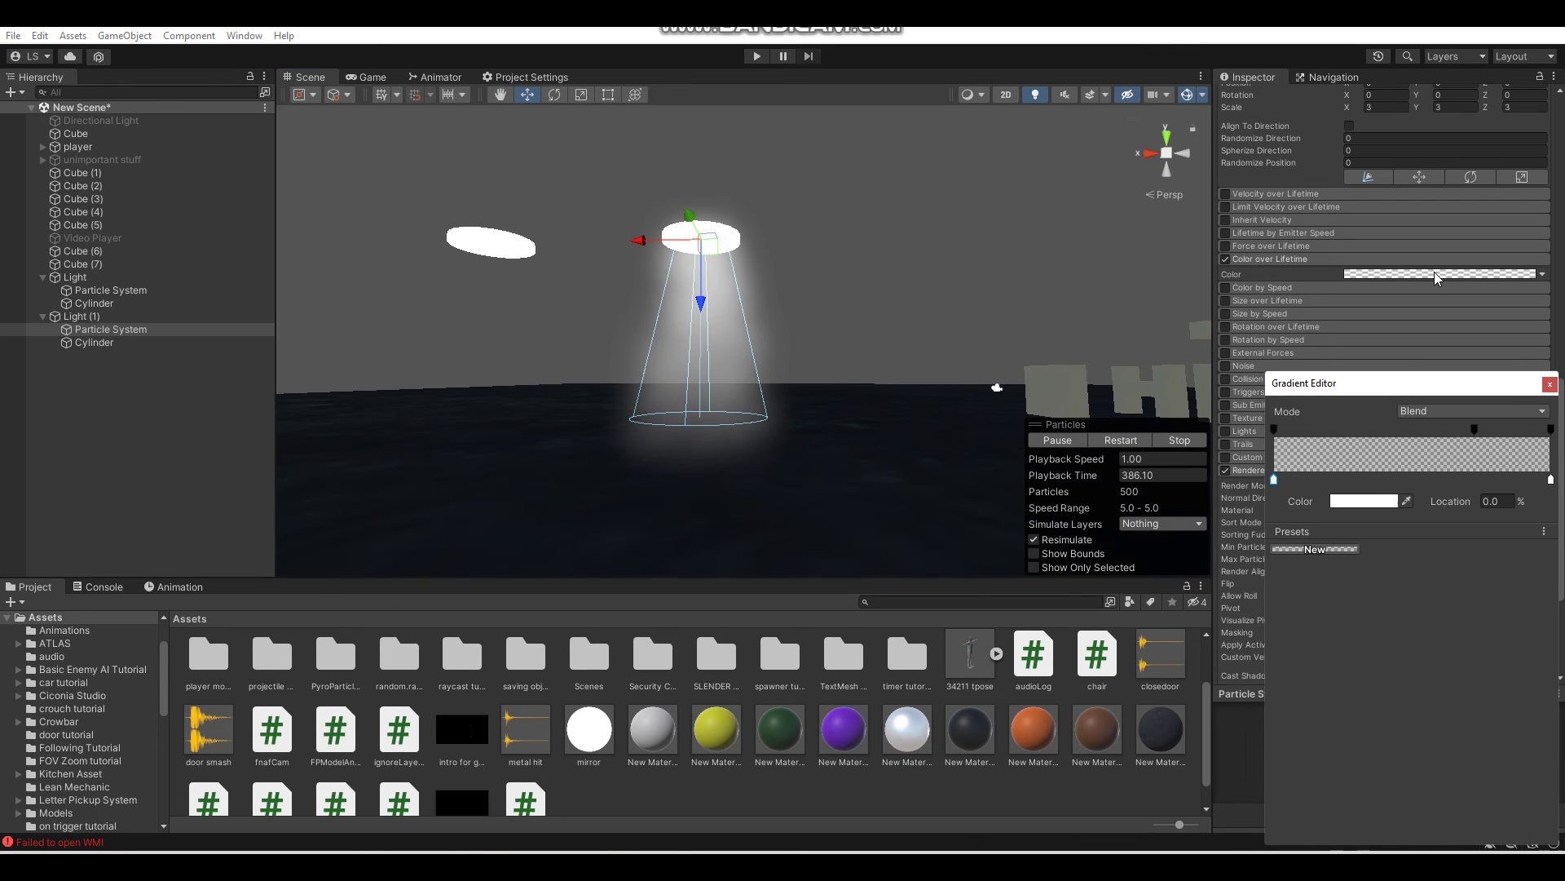
drag(1475, 429, 1387, 431)
right_drag(739, 244, 761, 236)
key(w)
alt+drag(760, 236, 792, 233)
Set the middle alpha key's location to 62.4% in the Color over Lifetime gradient.
click(1411, 275)
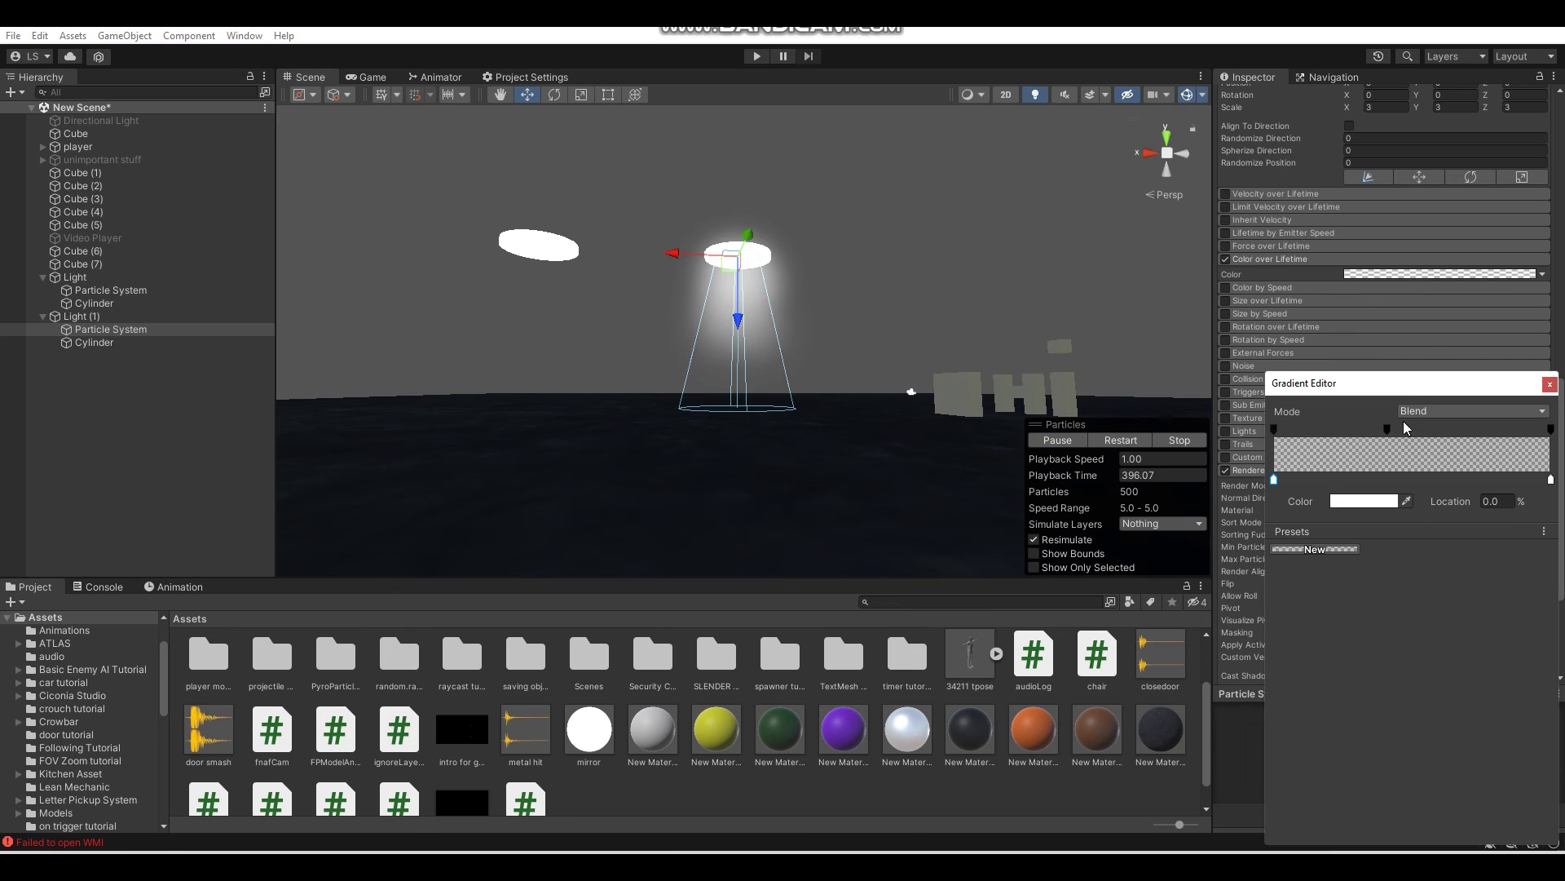
drag(1392, 428, 1448, 433)
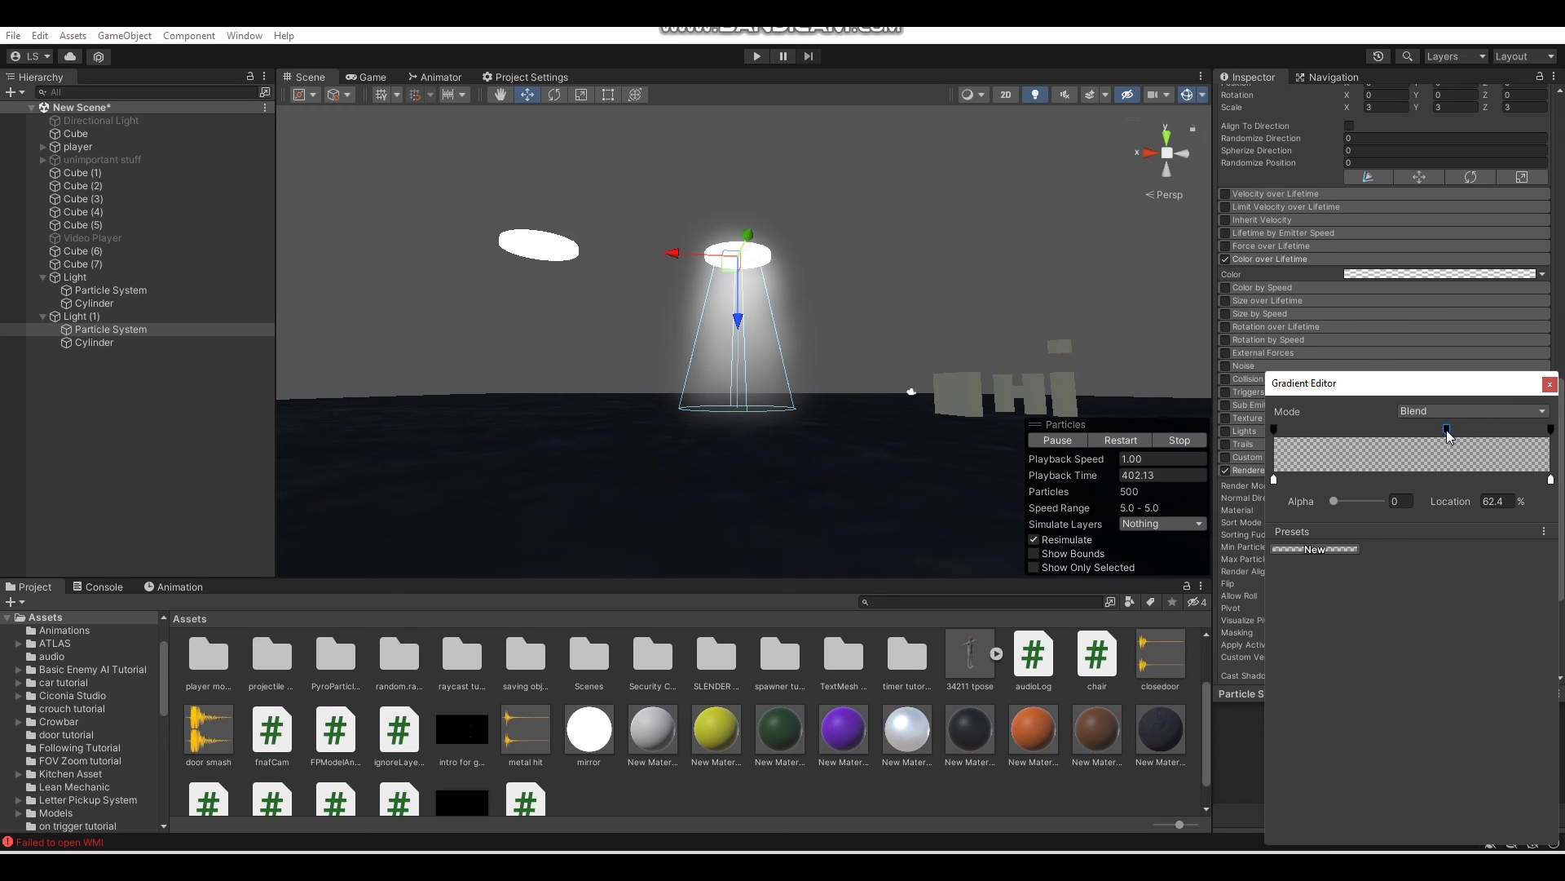
Collapse the Color over Lifetime and Shape module settings of the particle system.
click(1298, 256)
scroll(1300, 282, up, 5)
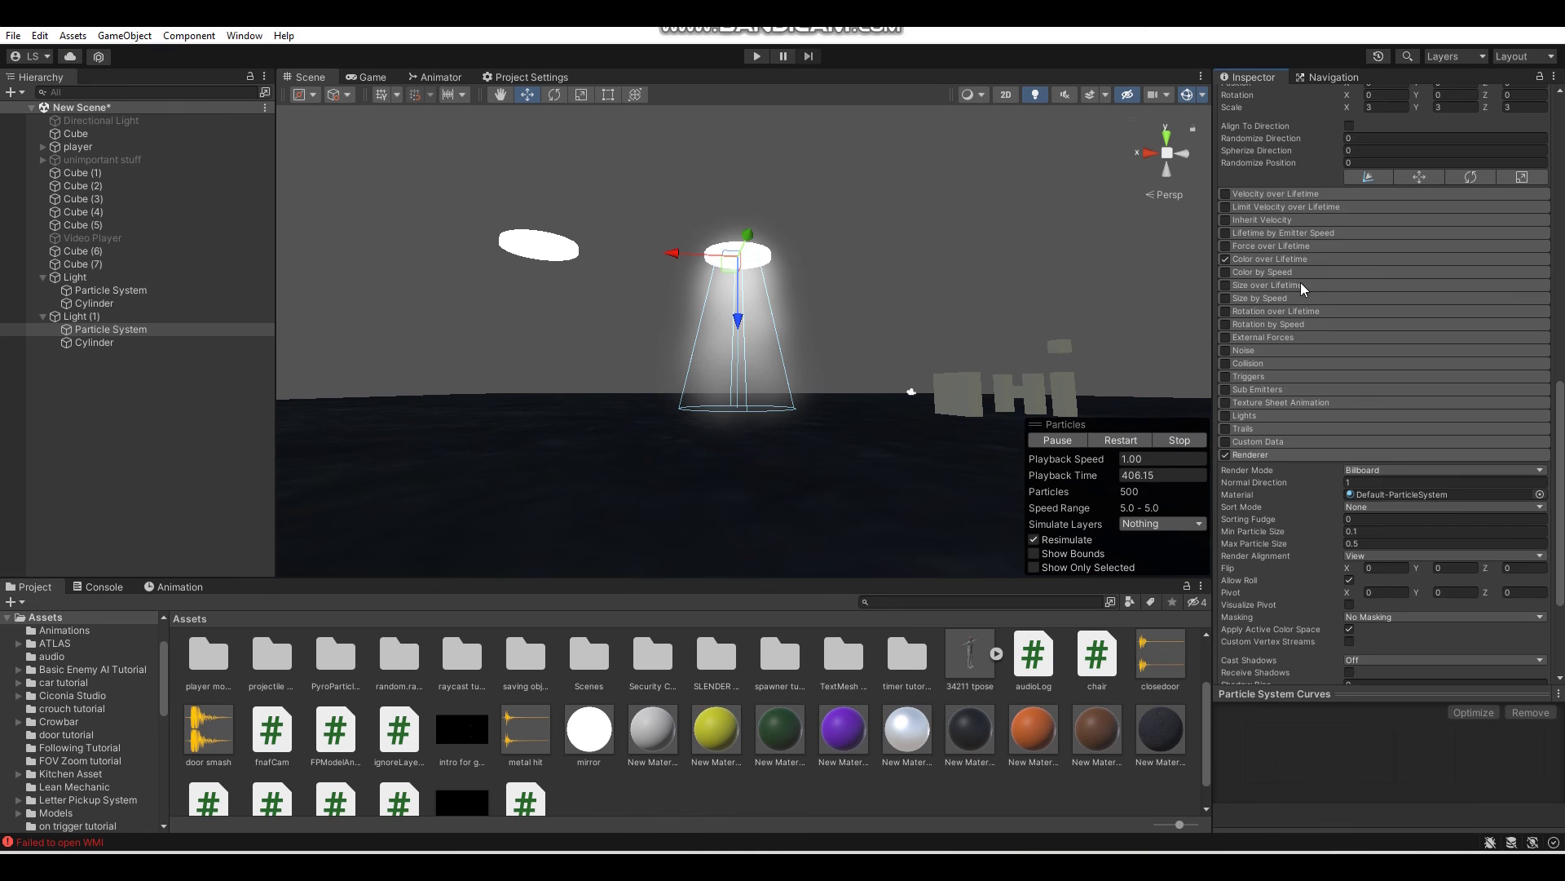
scroll(1300, 282, up, 3)
click(1275, 248)
Examine the finished light beam under the lamp from several angles and distances in the scene.
alt+drag(947, 246, 819, 279)
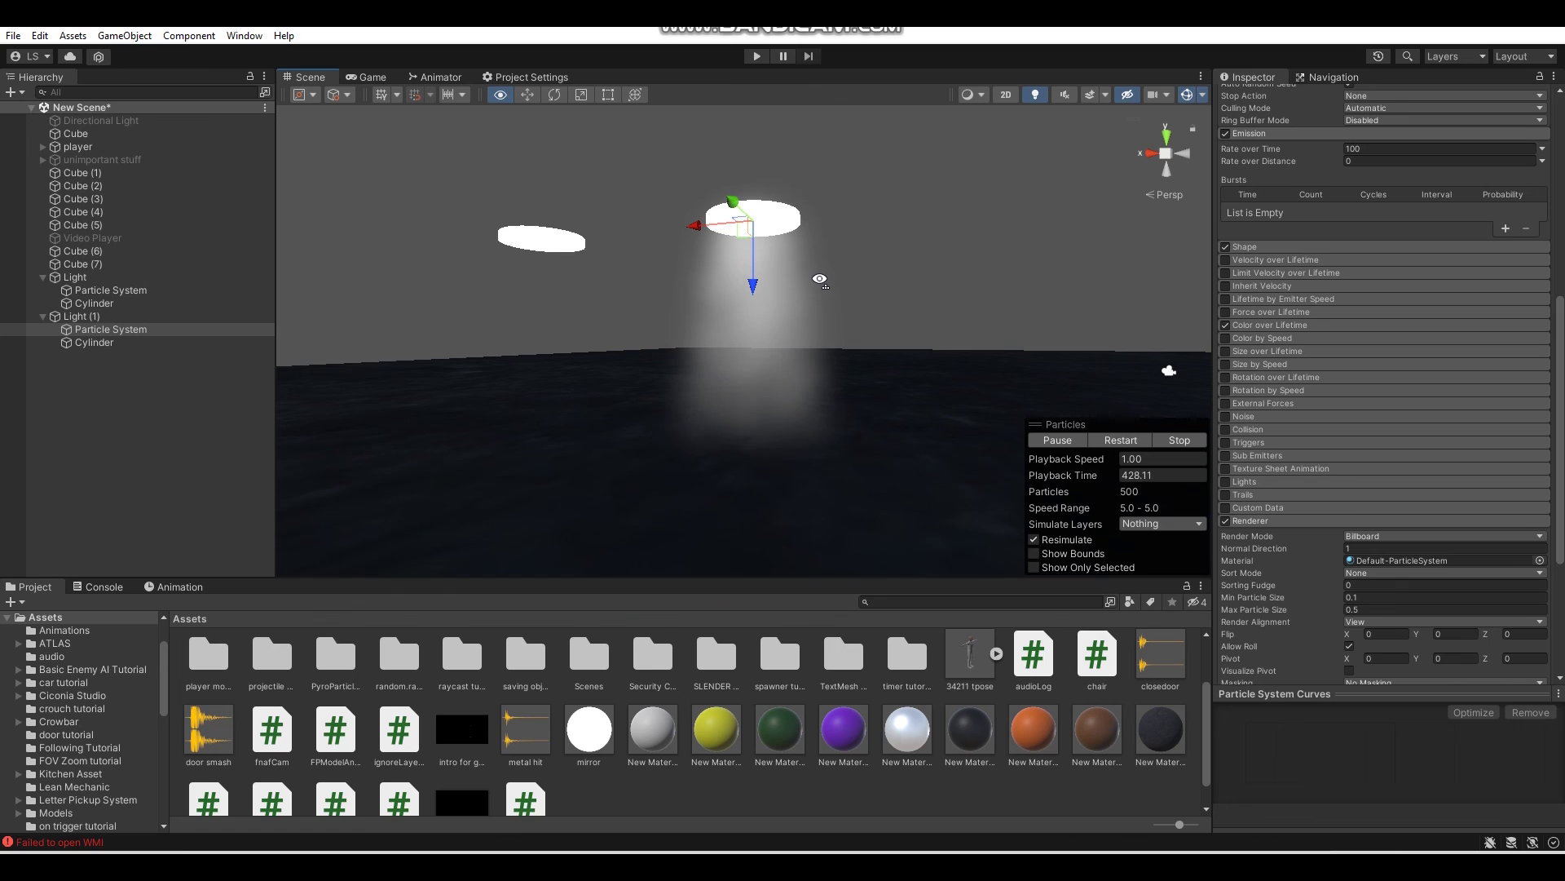
right_drag(820, 280, 819, 279)
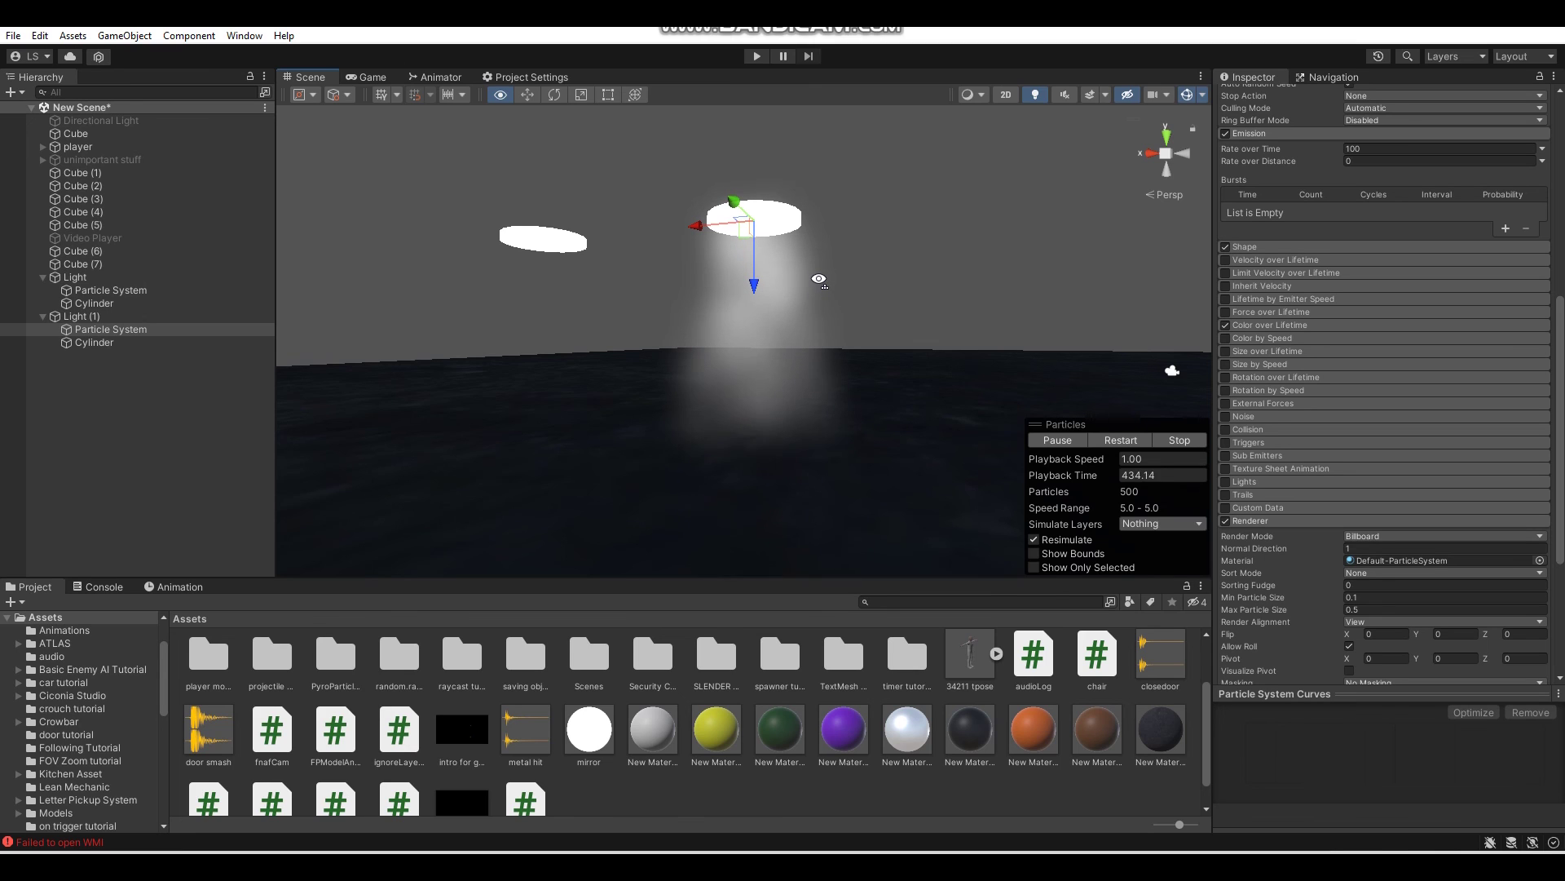
mouse_move(818, 279)
alt+mouse_down()
mouse_move(891, 271)
mouse_move(908, 238)
mouse_move(846, 306)
mouse_move(897, 266)
mouse_move(903, 238)
mouse_move(900, 281)
mouse_move(723, 290)
mouse_move(796, 278)
alt+mouse_up()
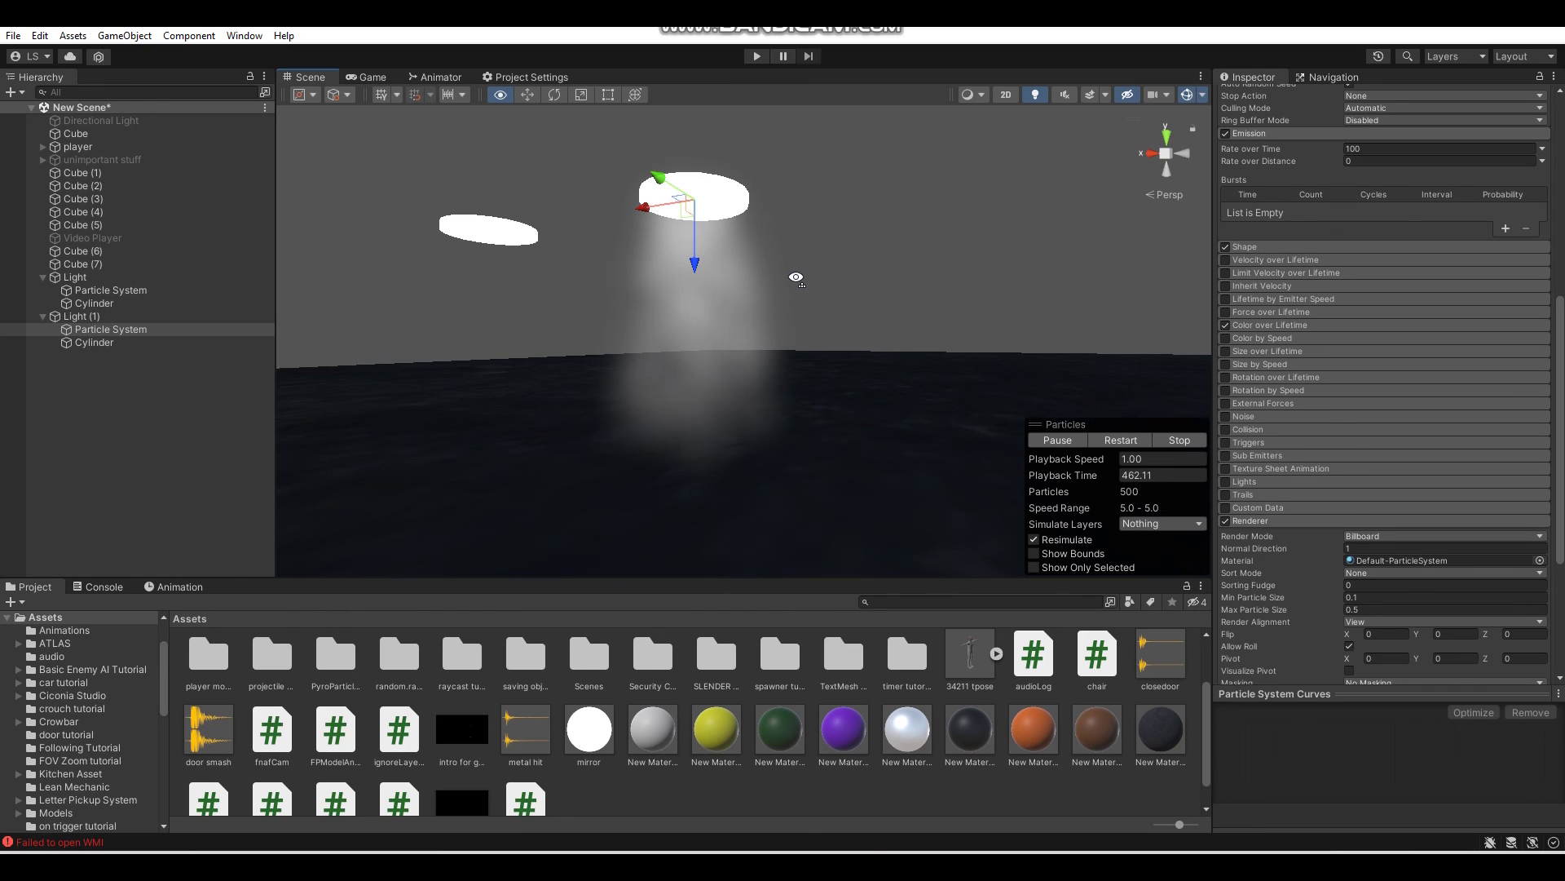
right_drag(796, 278, 796, 280)
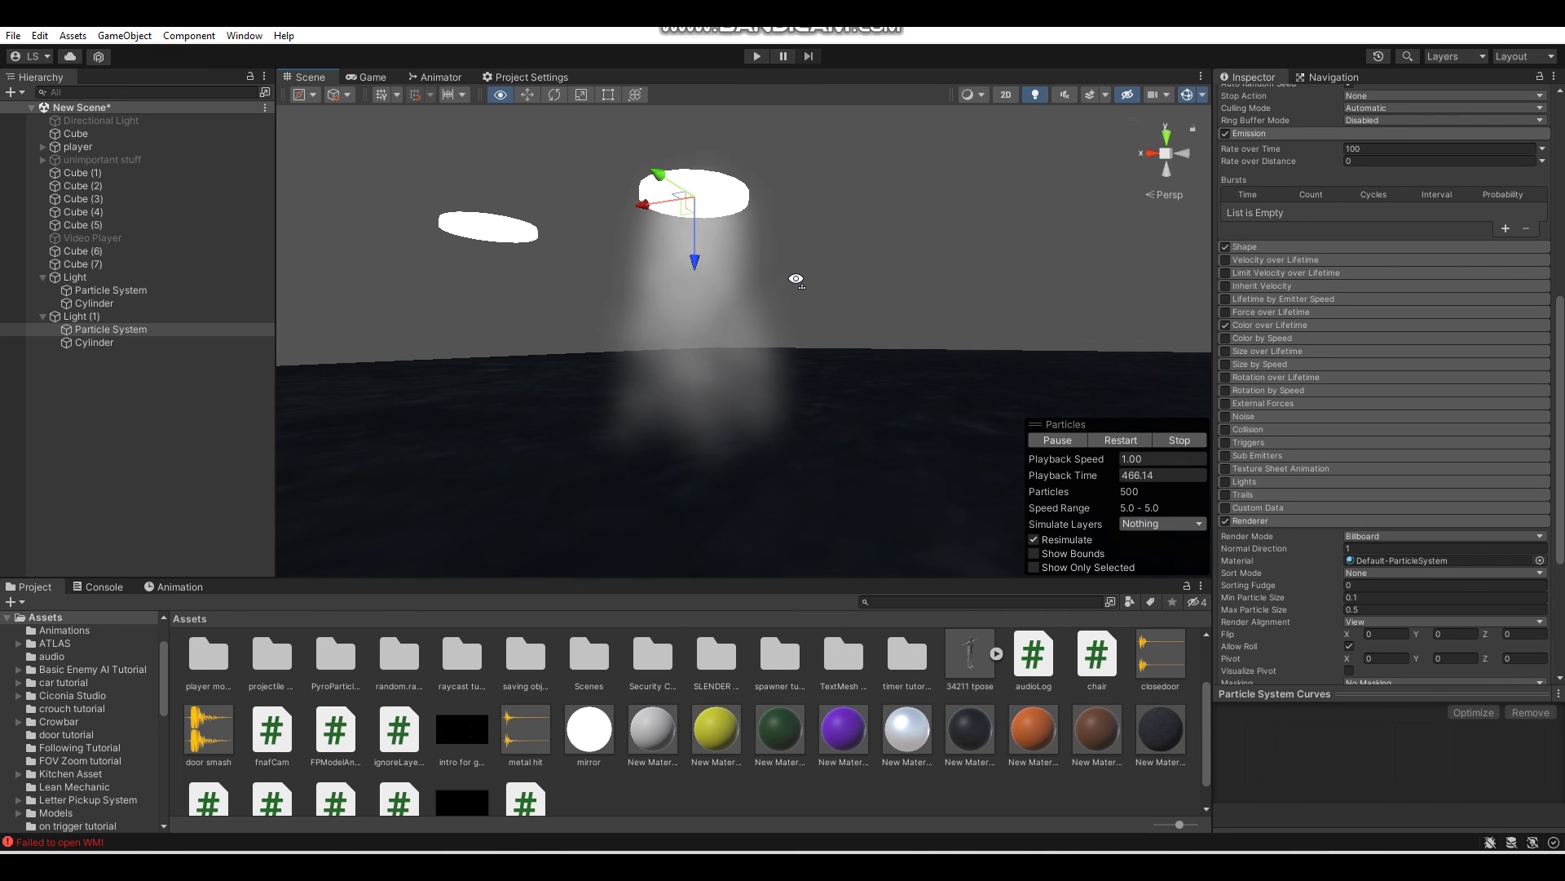
alt+drag(796, 278, 905, 270)
right_drag(905, 270, 873, 269)
key(w)
alt+drag(873, 268, 752, 281)
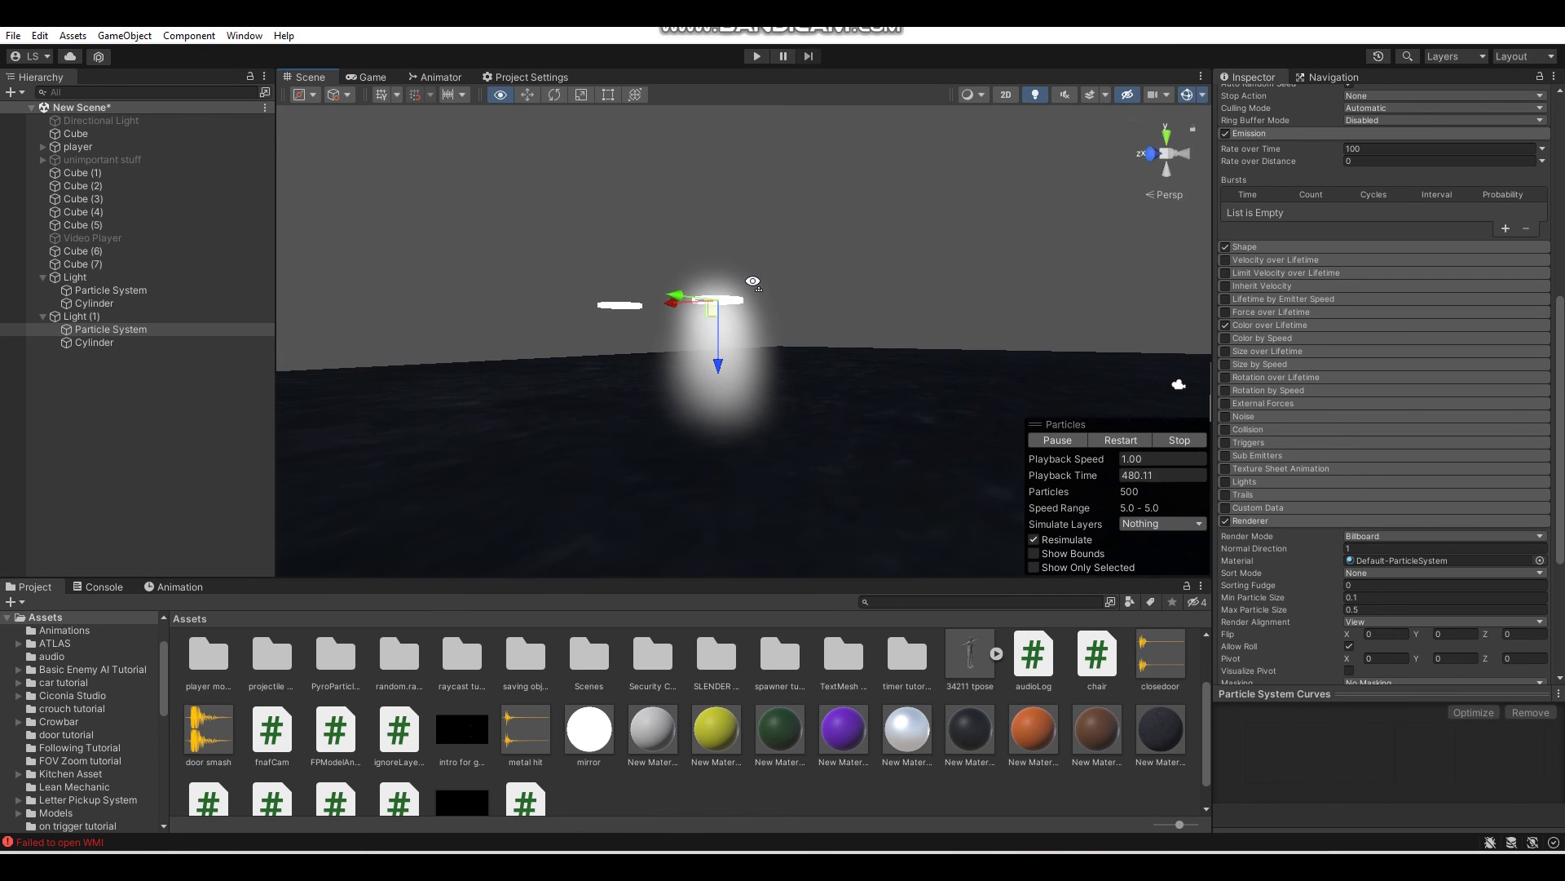